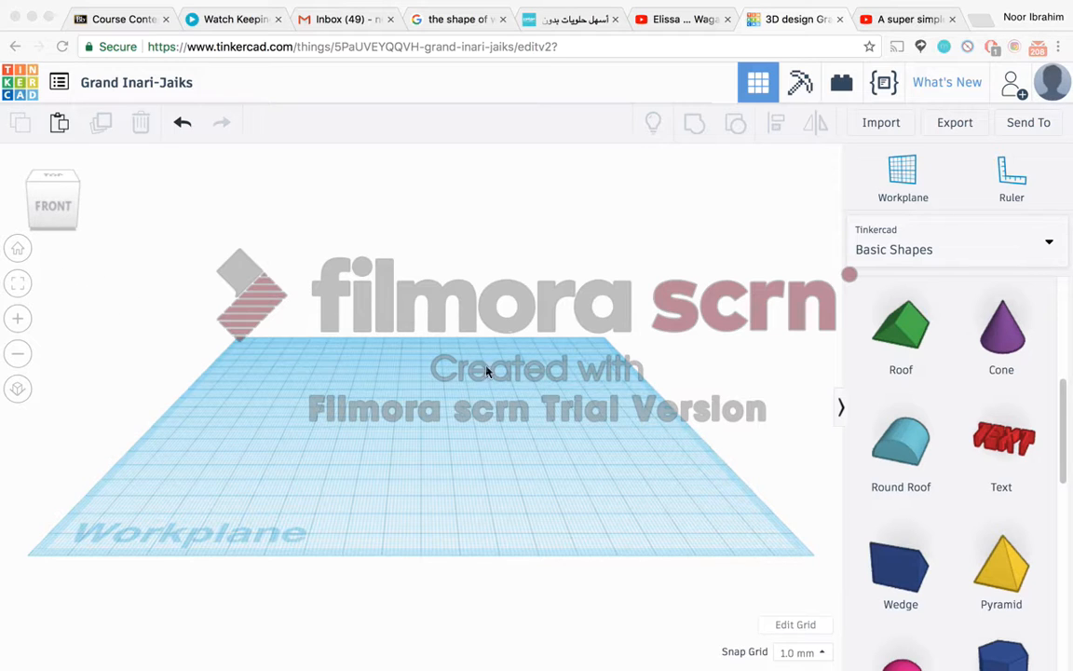
- Rename the design as Flower
click(118, 83)
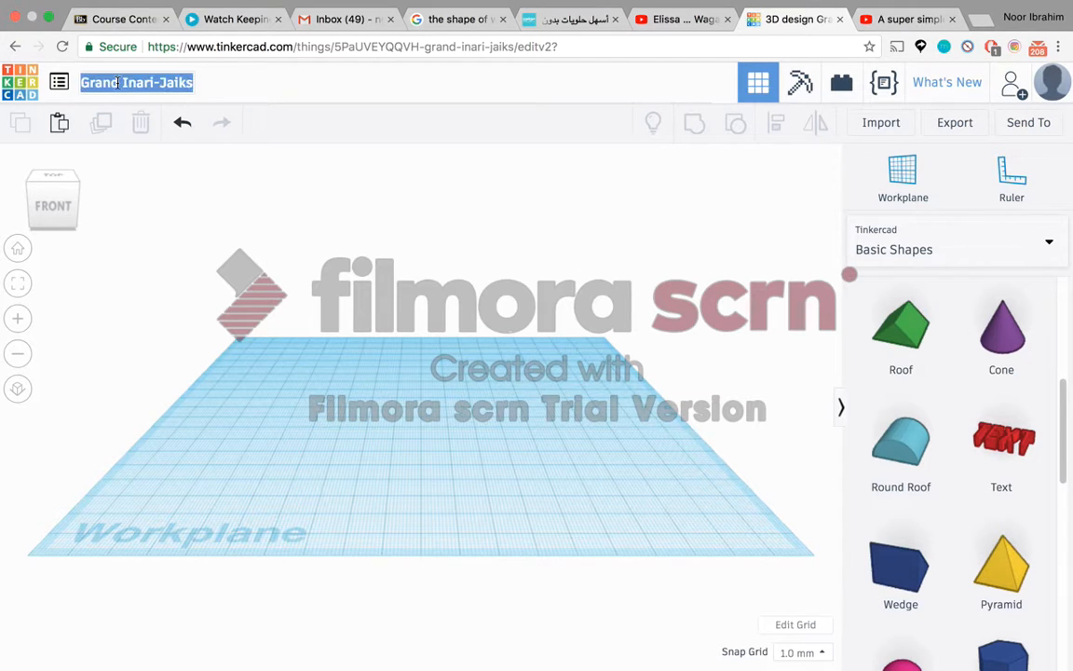
text(Flower)
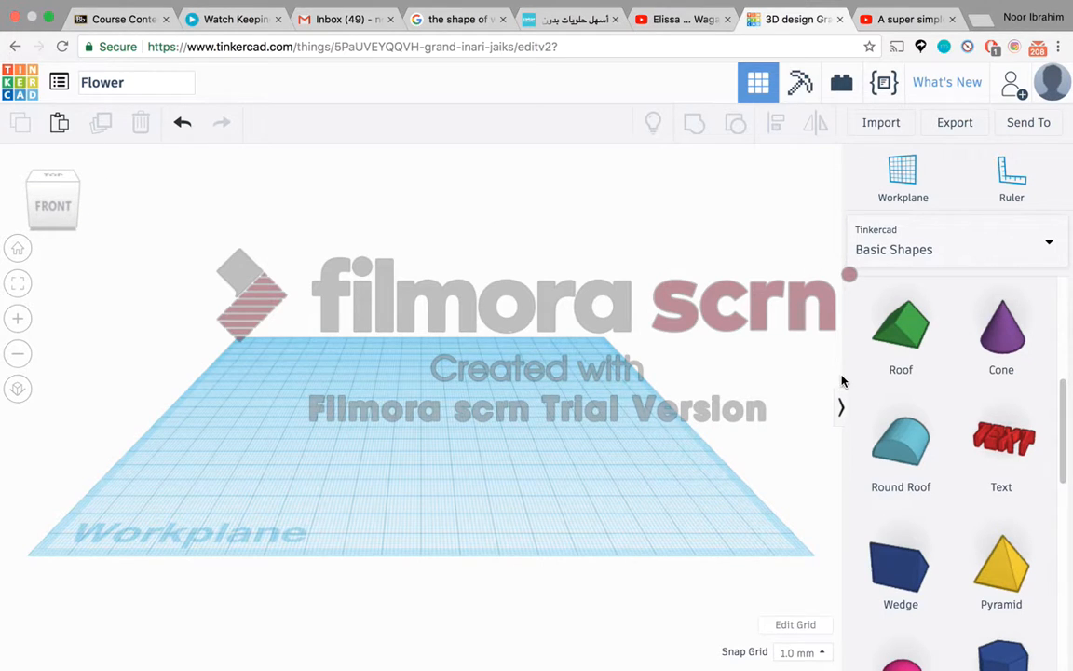
click(303, 132)
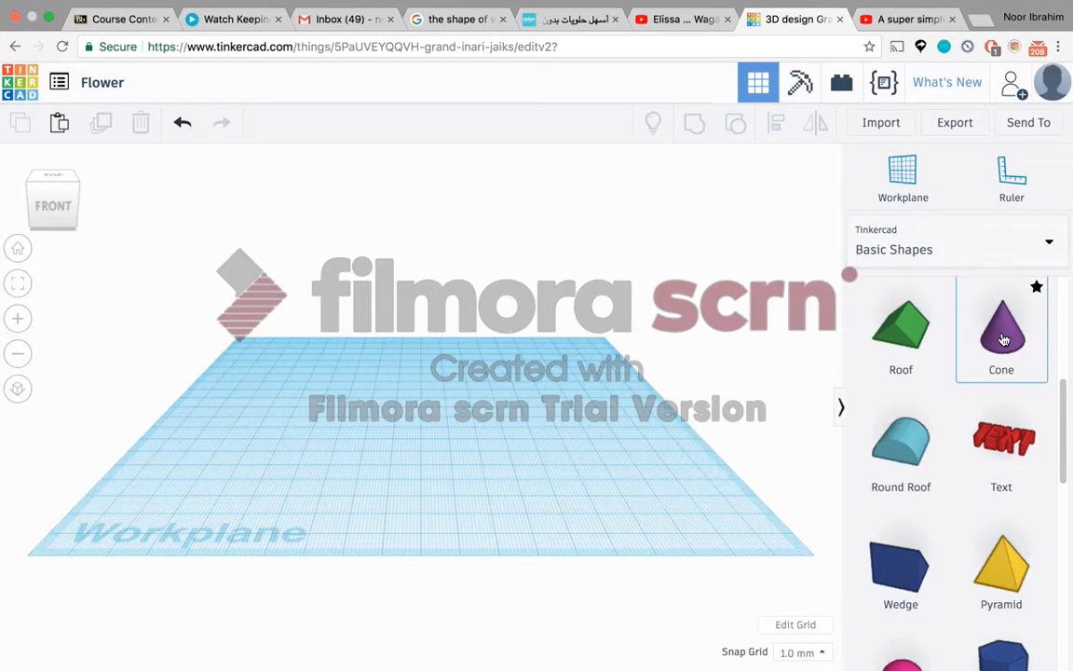
- Place a solid cone near the middle of the workplane
drag(1002, 339, 426, 433)
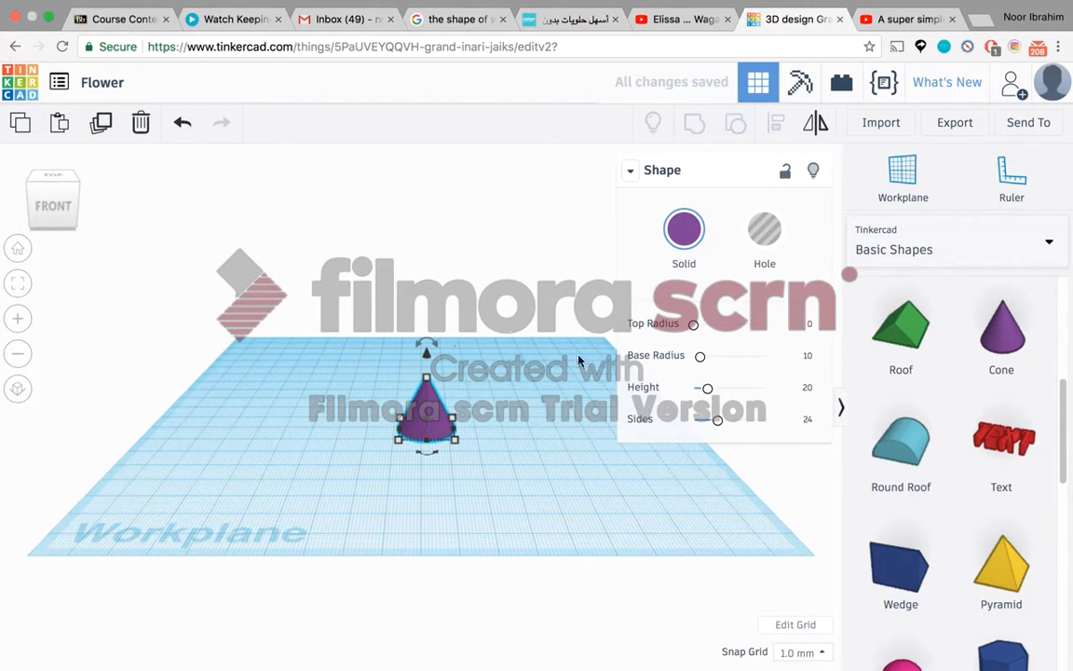
scroll(1070, 451, down, 3)
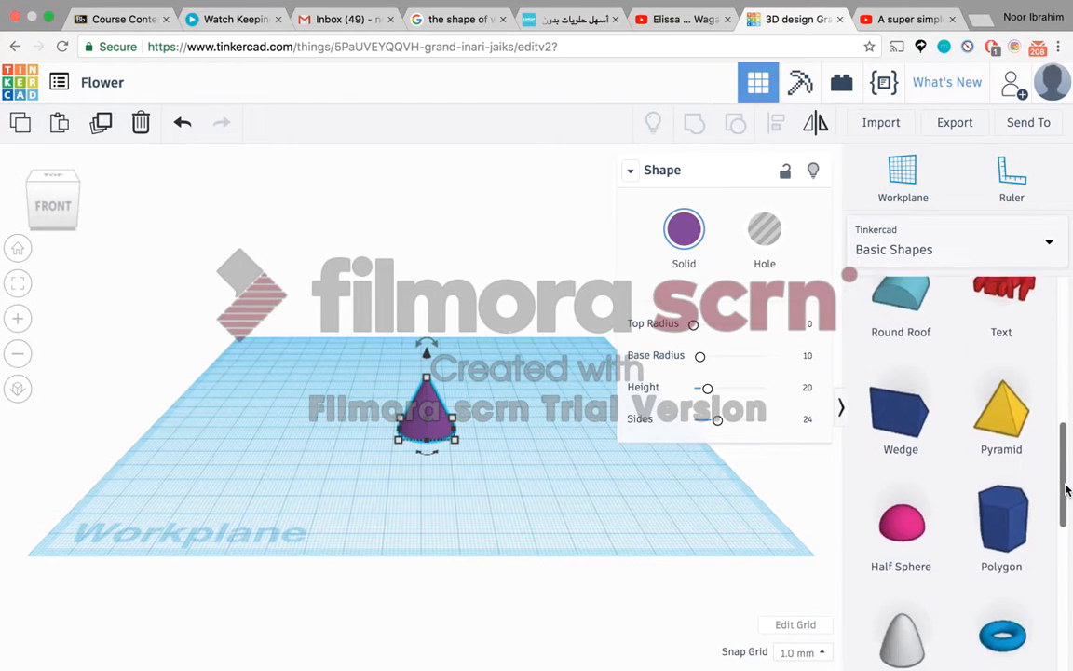
scroll(1069, 448, up, 4)
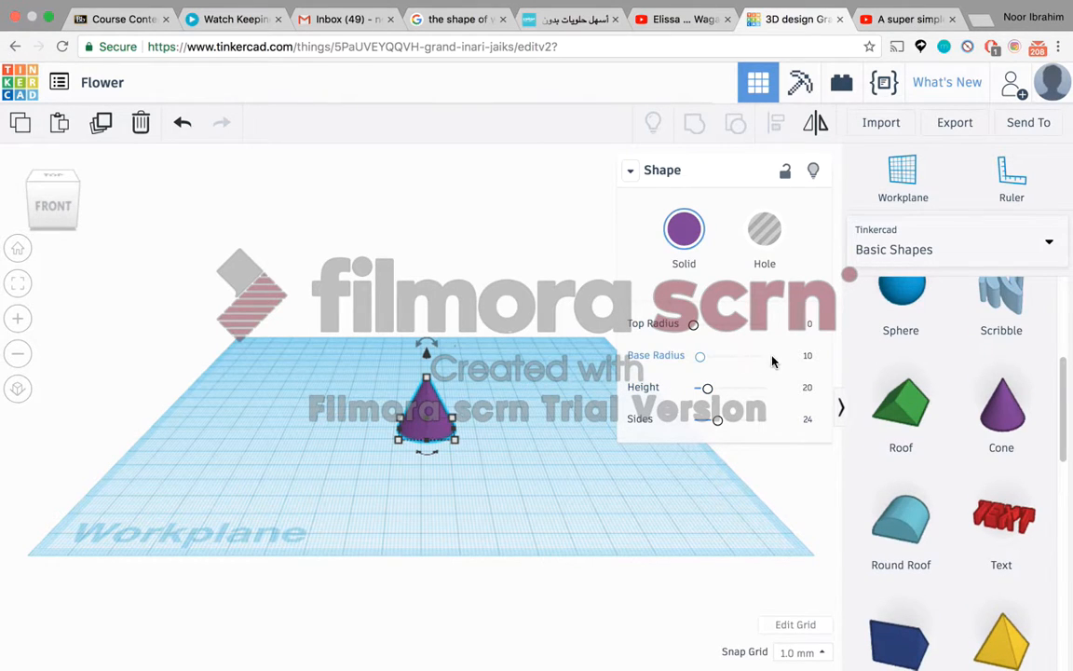
- Set the cone's top radius to 5 and its base radius to 3
click(809, 359)
click(810, 327)
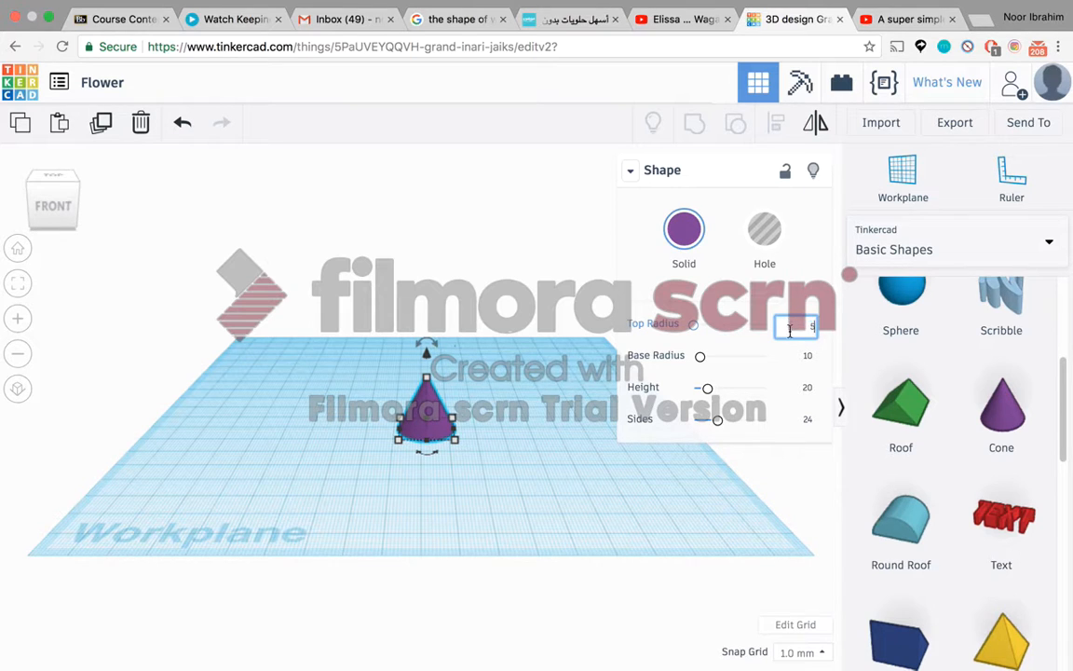
click(799, 358)
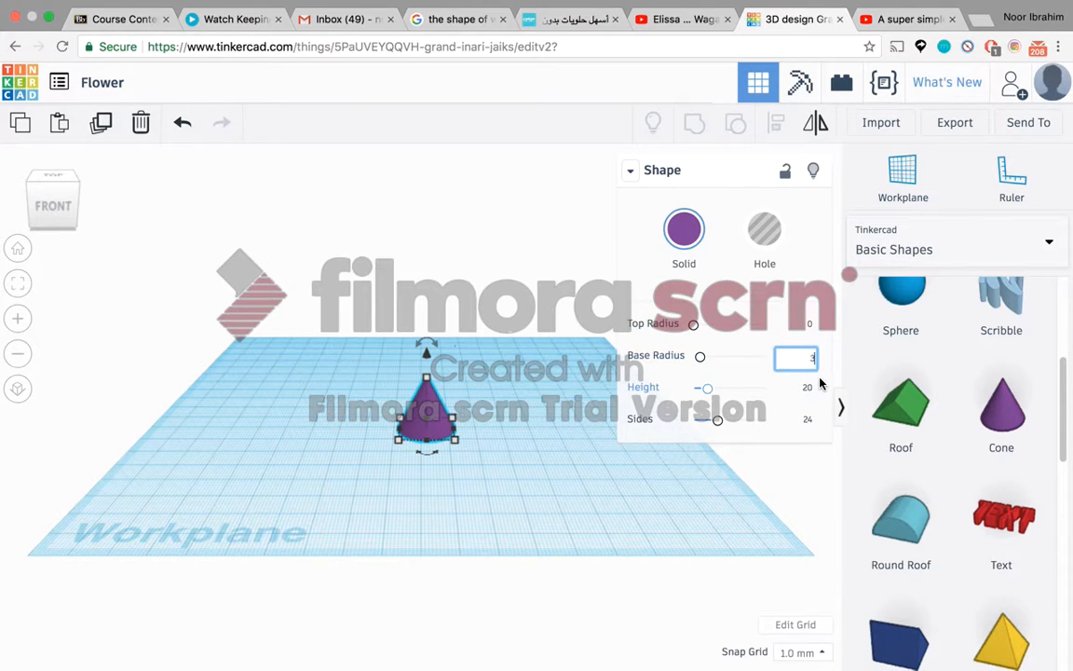
click(800, 323)
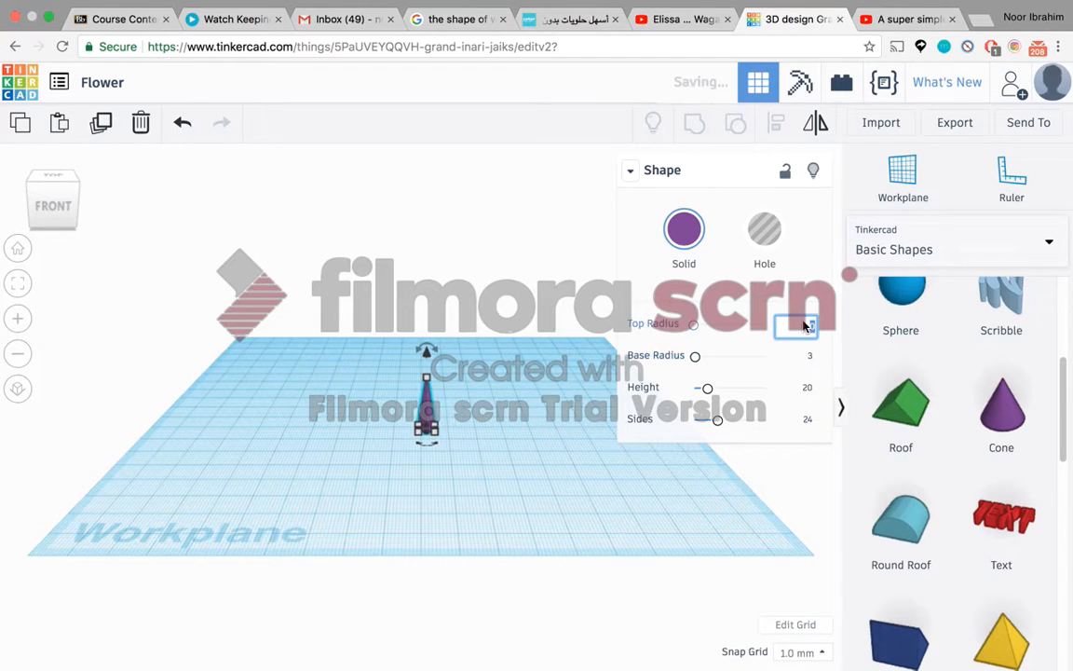
key(Return)
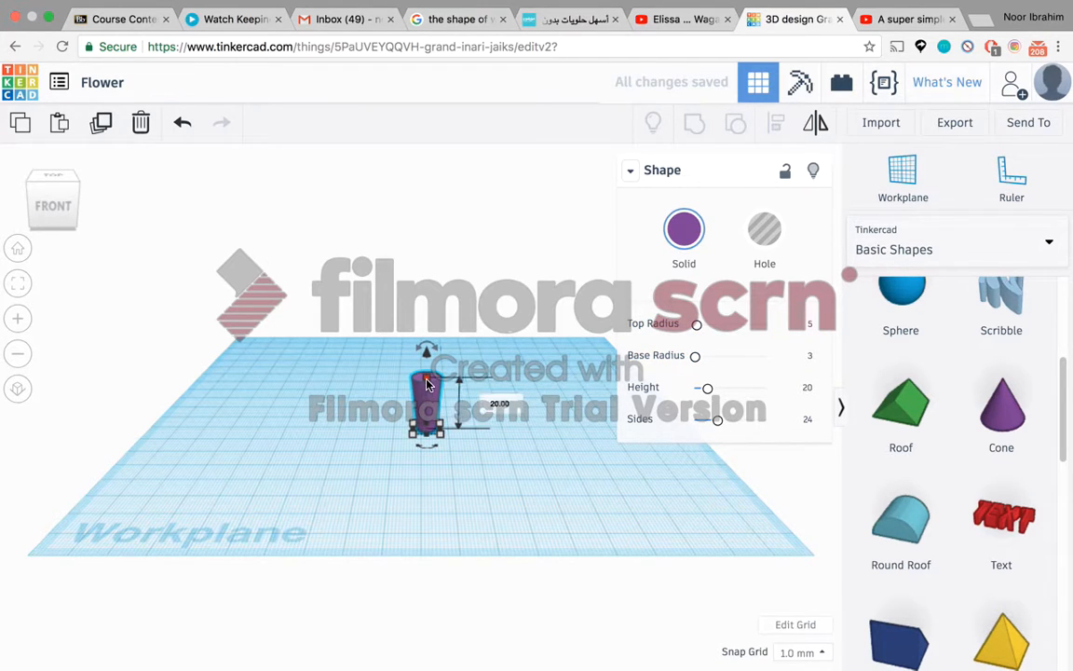
- Lower the height of the tapered cone to 5 mm
drag(426, 384, 434, 423)
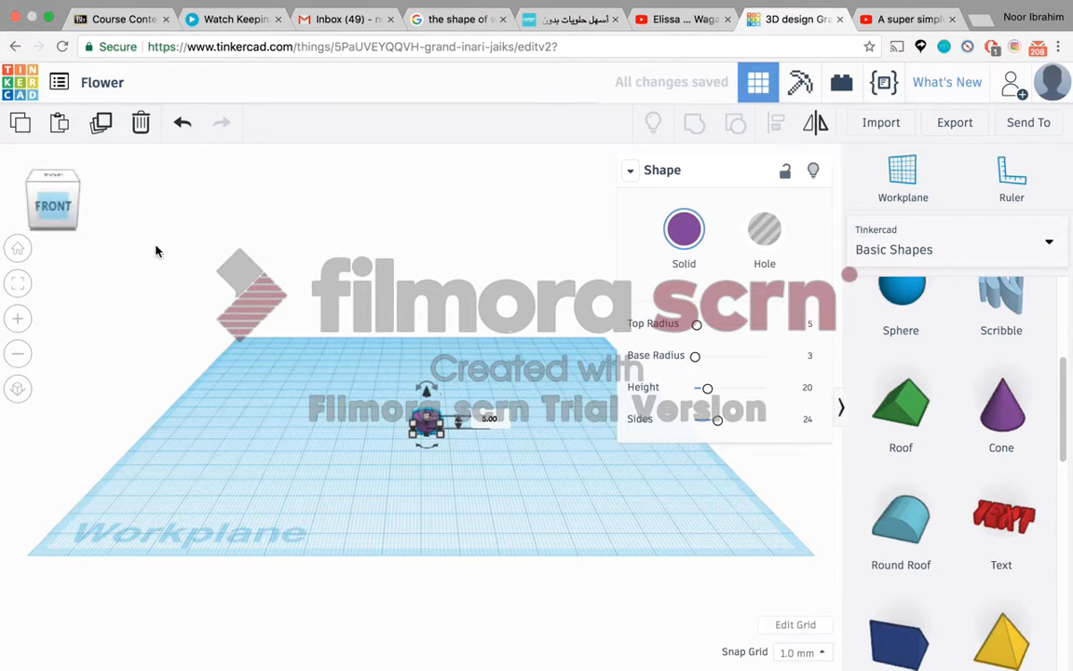
click(17, 318)
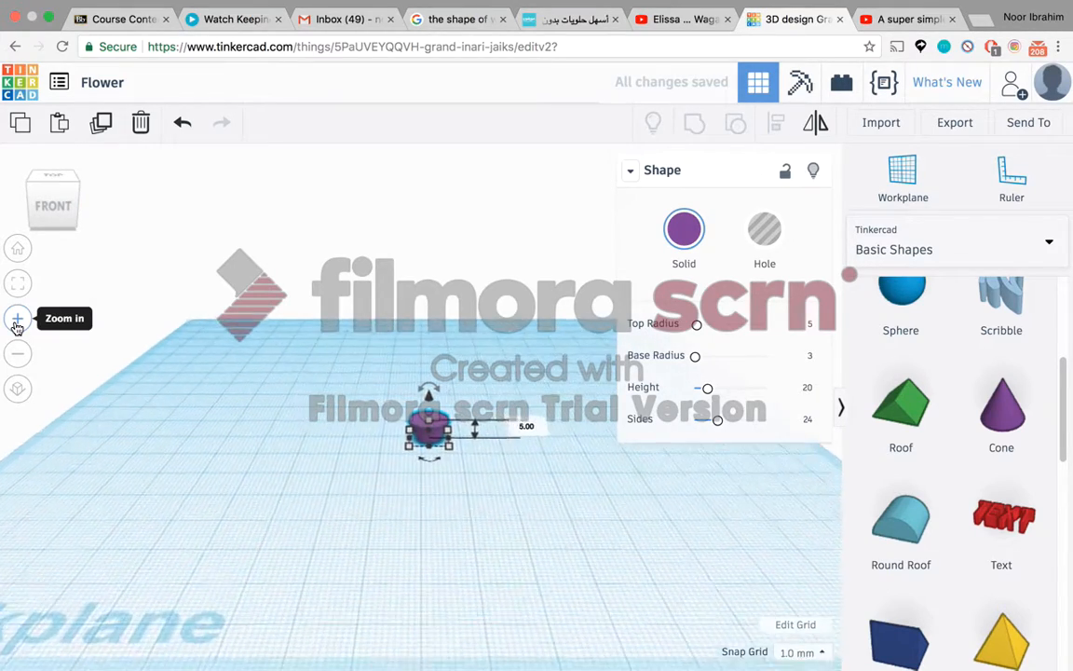
click(16, 325)
click(15, 325)
click(16, 325)
click(15, 325)
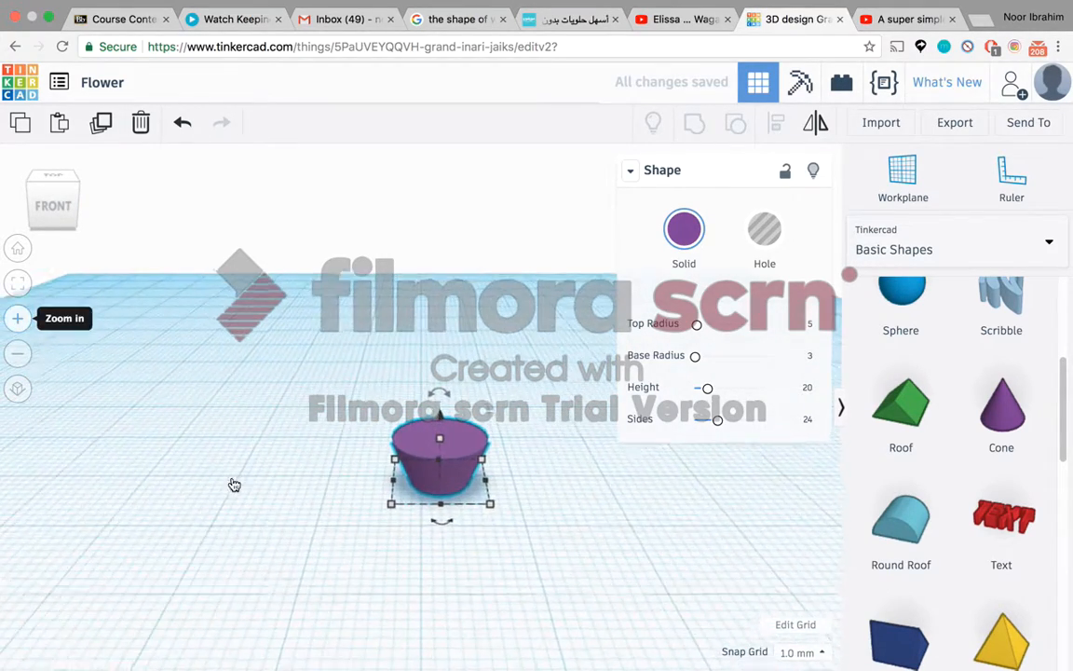
click(305, 527)
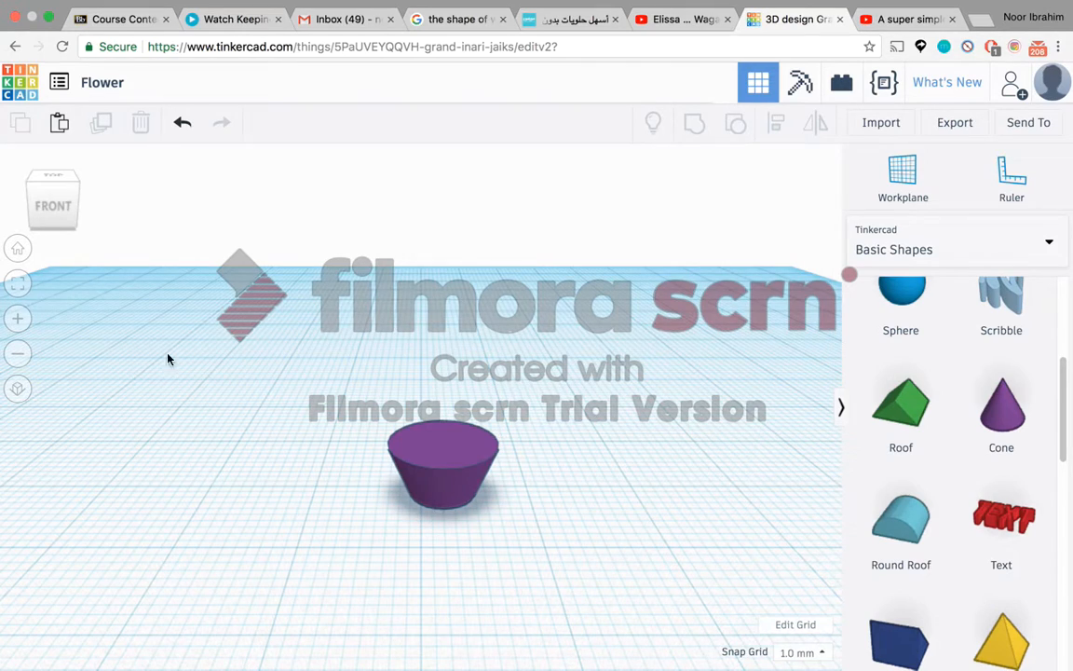
- Place a cylinder beside the purple cone and turn it into a hole
click(60, 211)
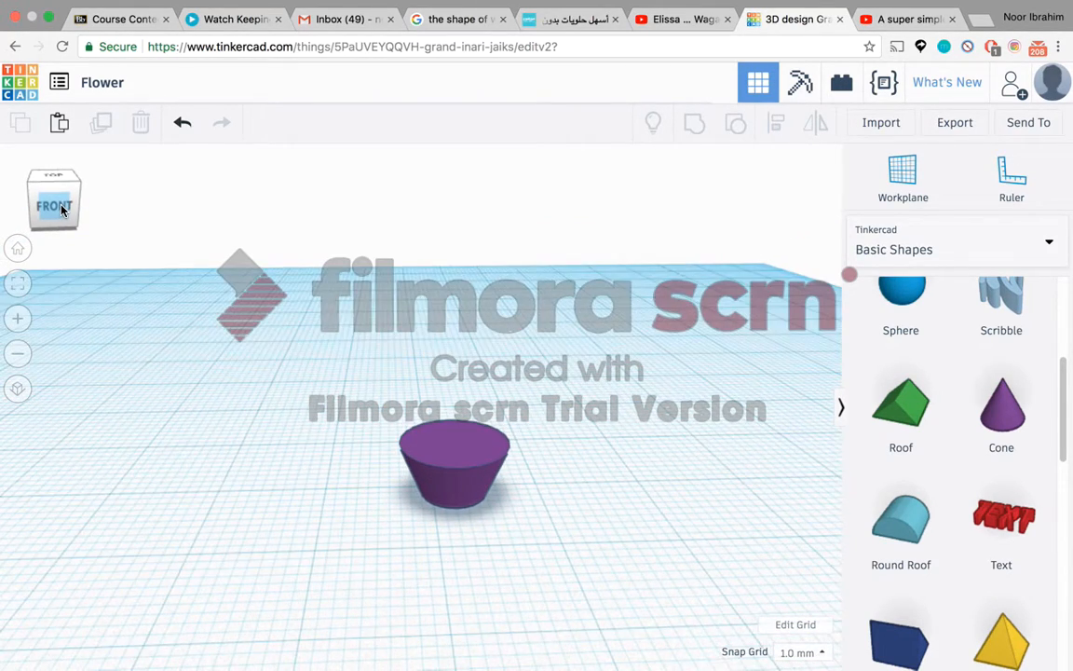
scroll(989, 383, up, 5)
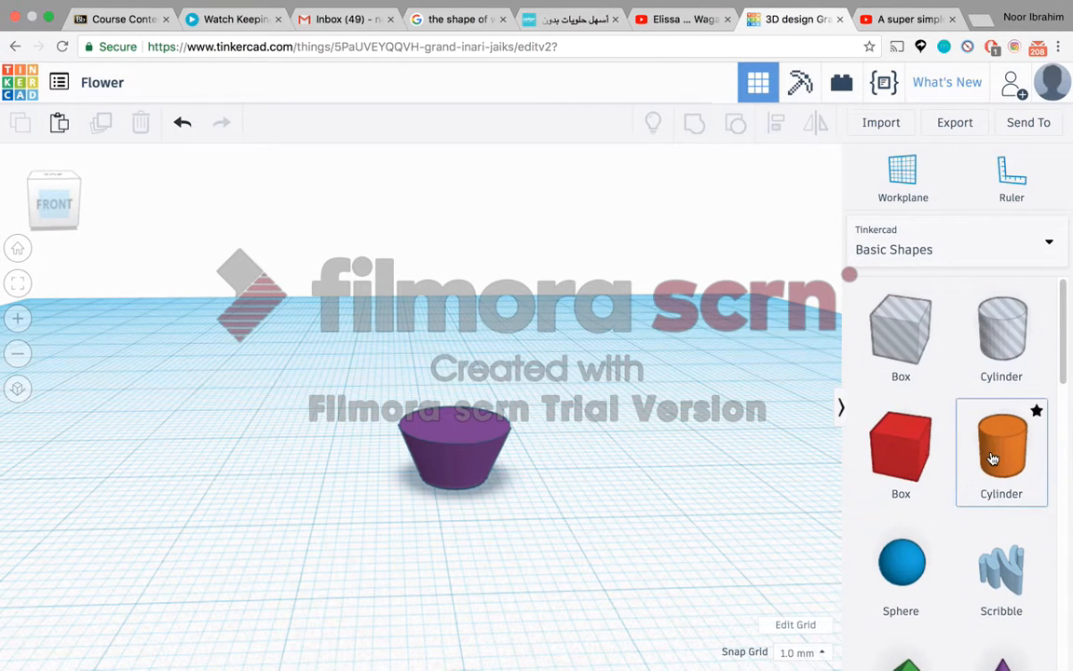
drag(993, 459, 635, 478)
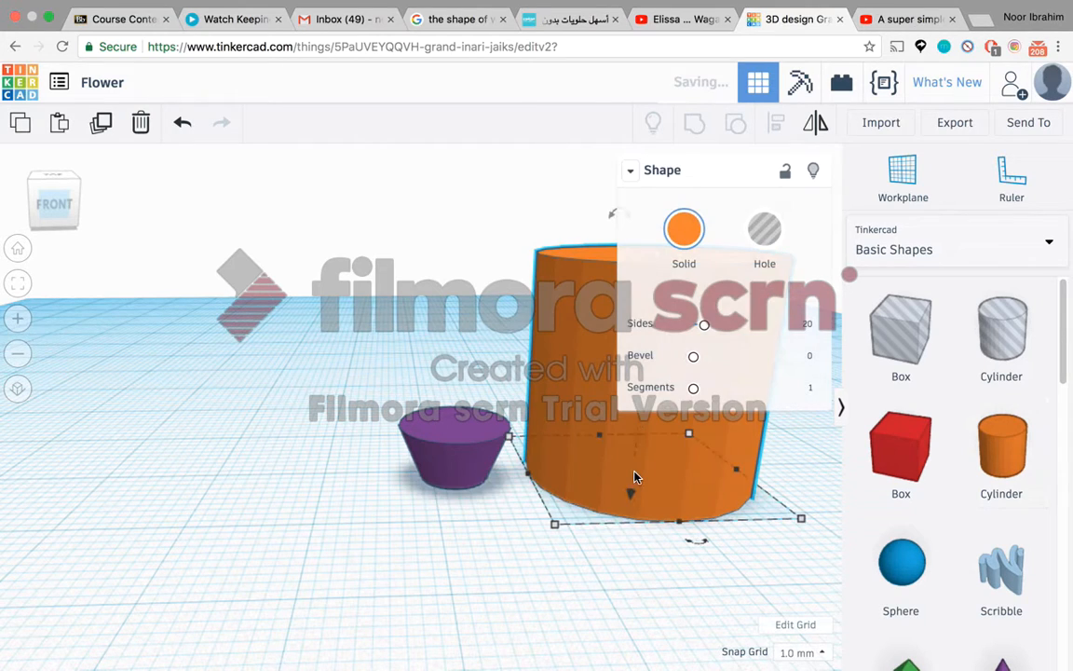
click(768, 235)
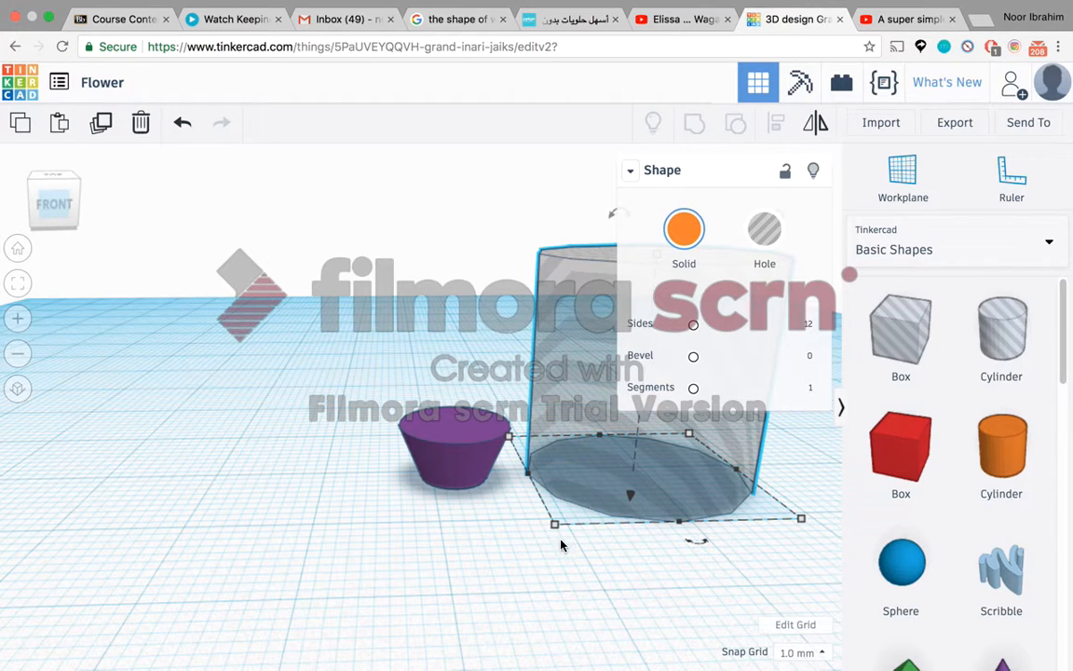
- Resize the cylinder hole to 4 mm by 4 mm with a height of 5 mm
drag(555, 527, 623, 472)
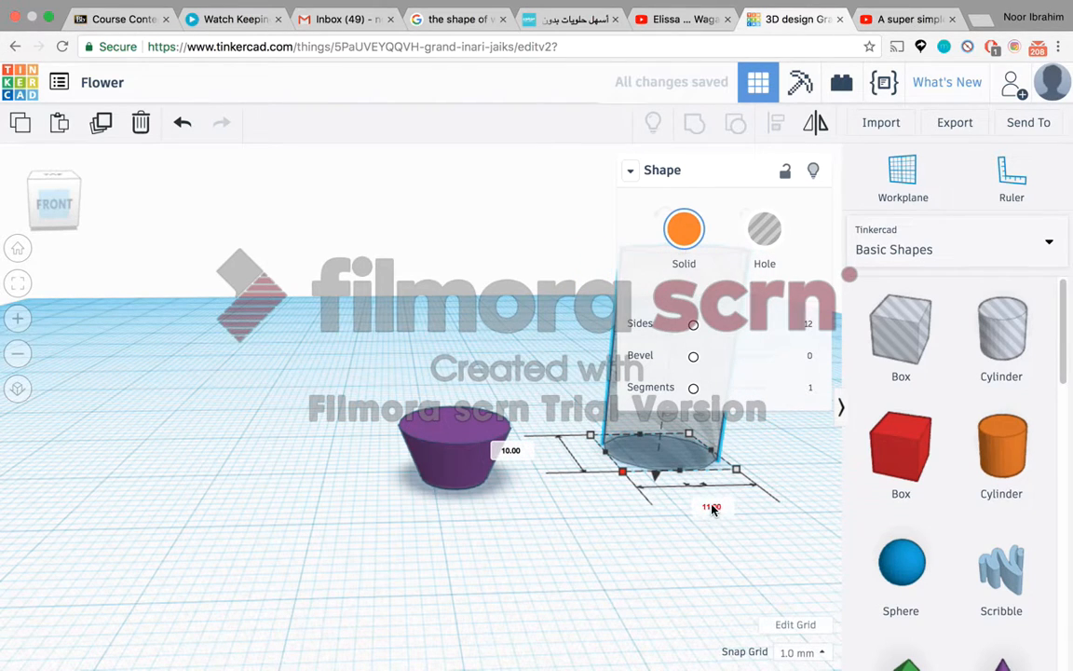
click(710, 505)
text(4)
click(518, 456)
text(4)
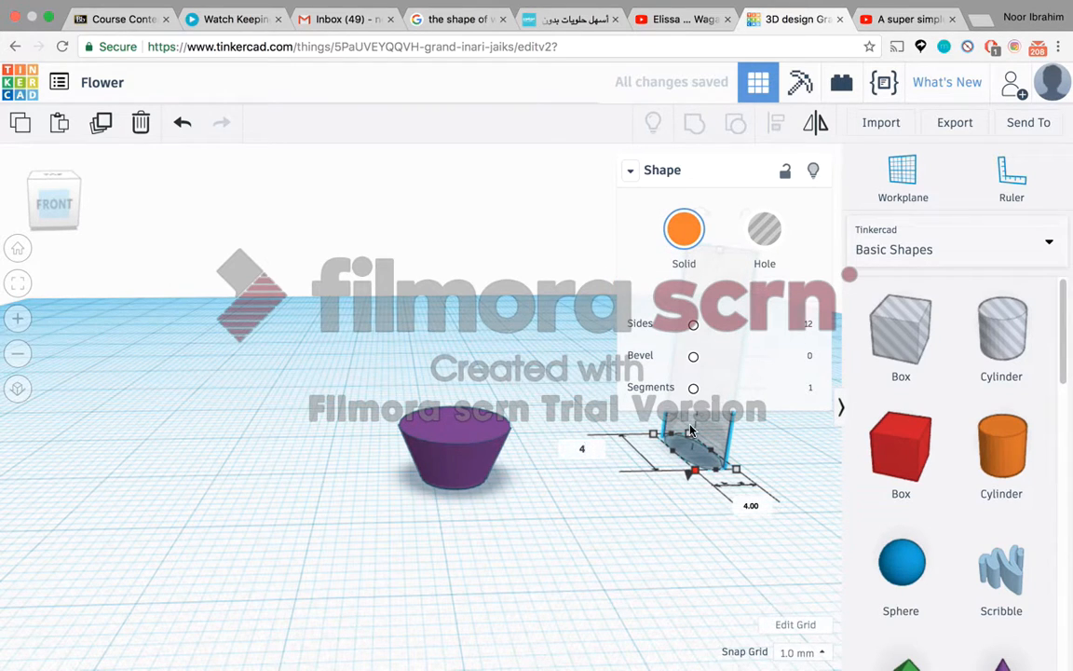
key(Return)
click(630, 170)
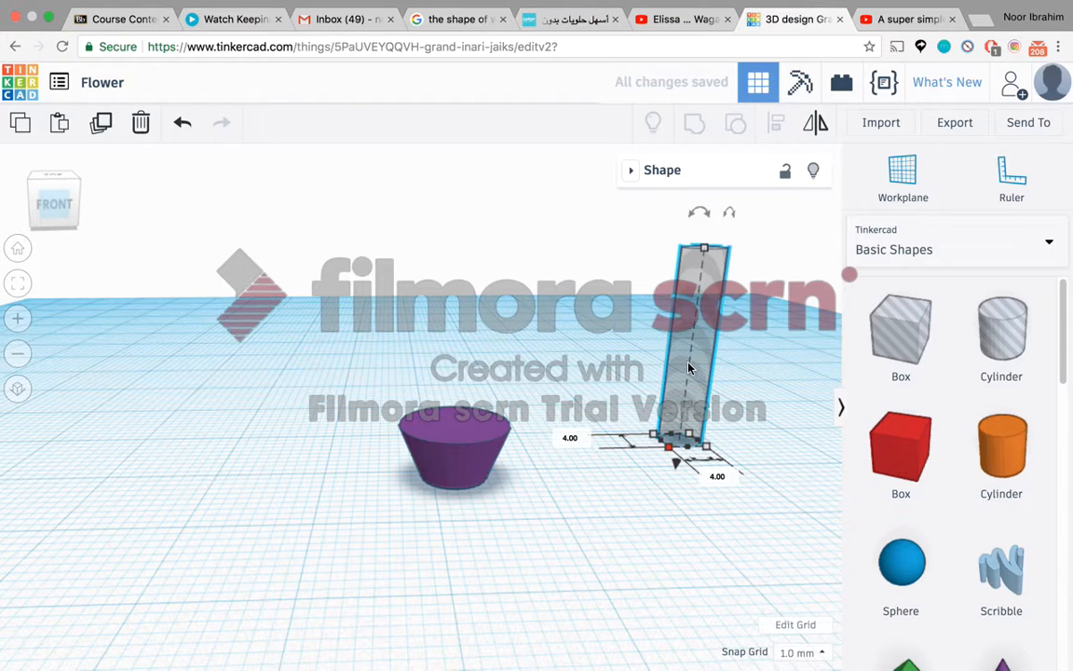
drag(705, 248, 688, 416)
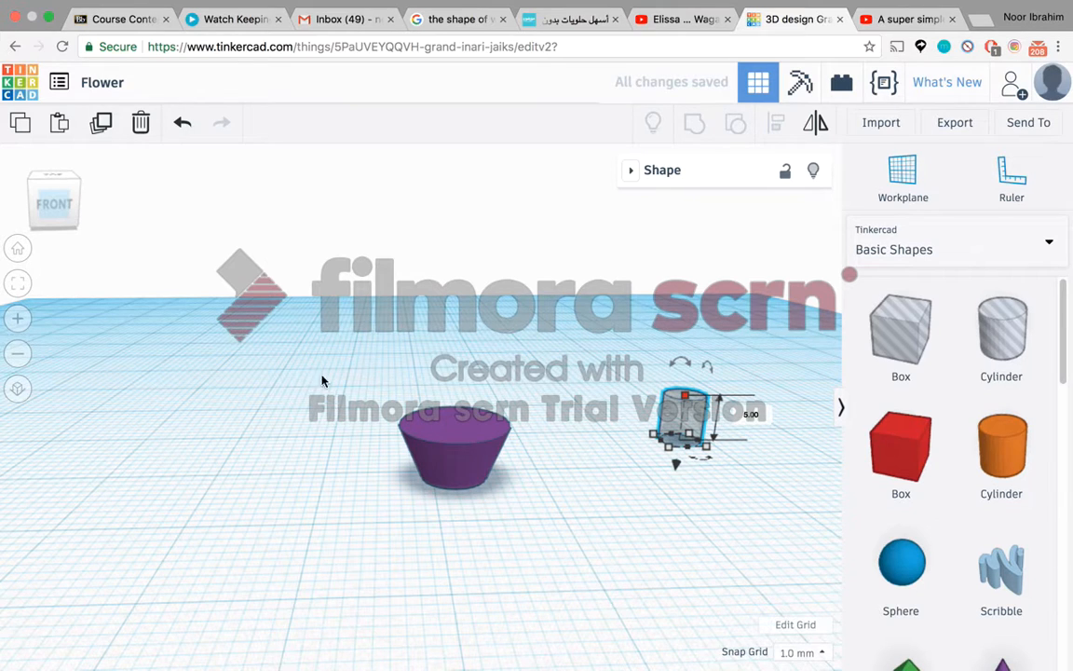
- Align the cone and the cylinder hole to their common centre in both horizontal directions
drag(312, 355, 753, 484)
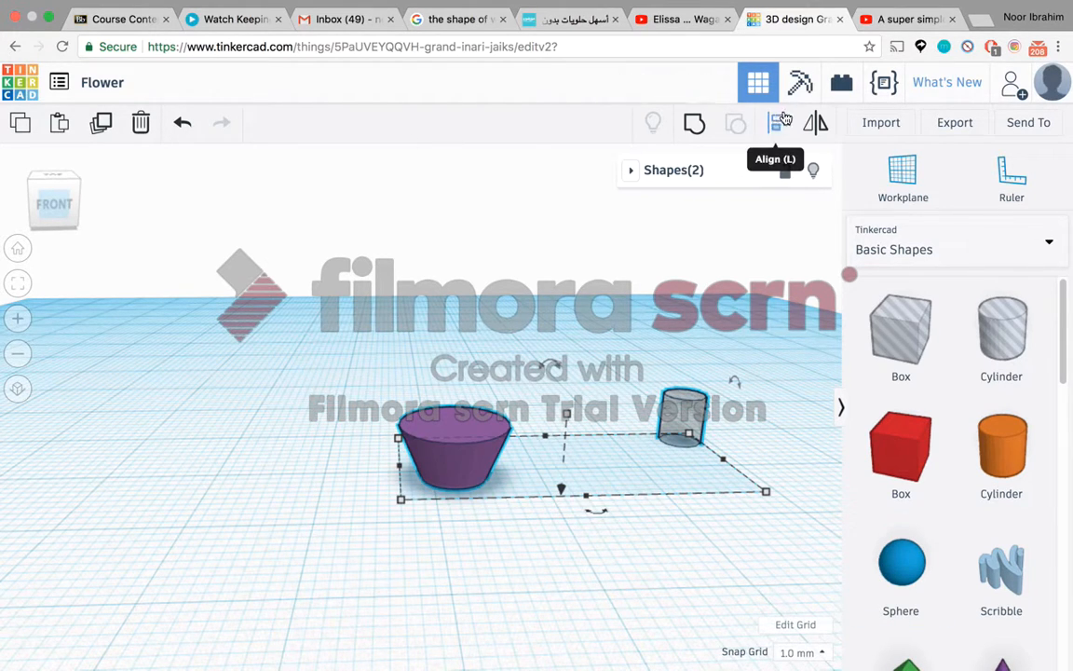
click(772, 126)
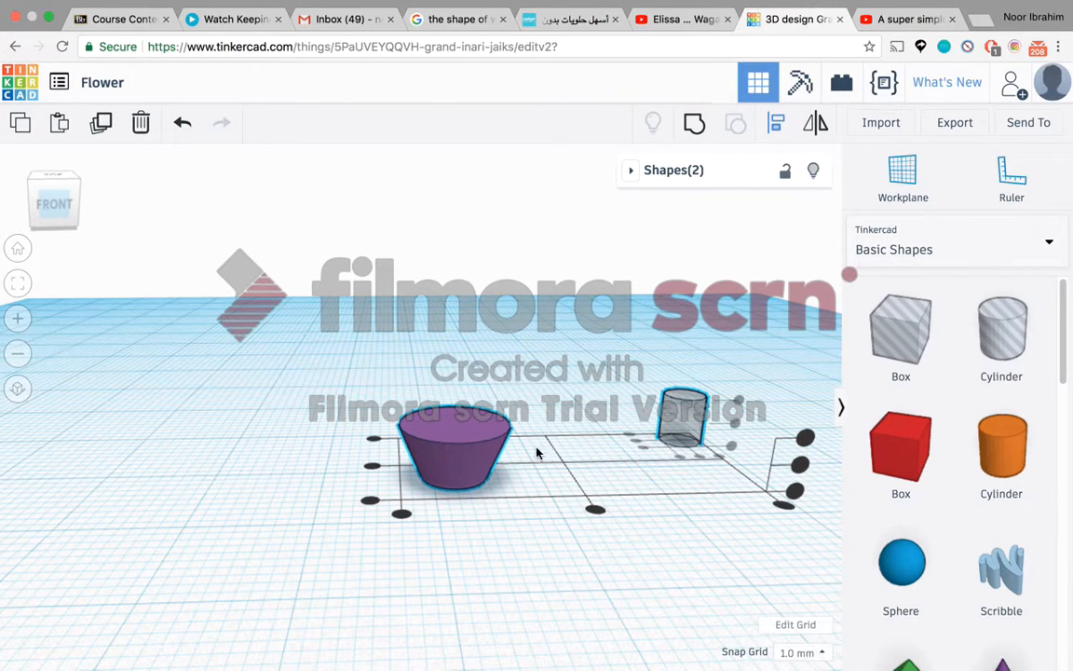
click(372, 468)
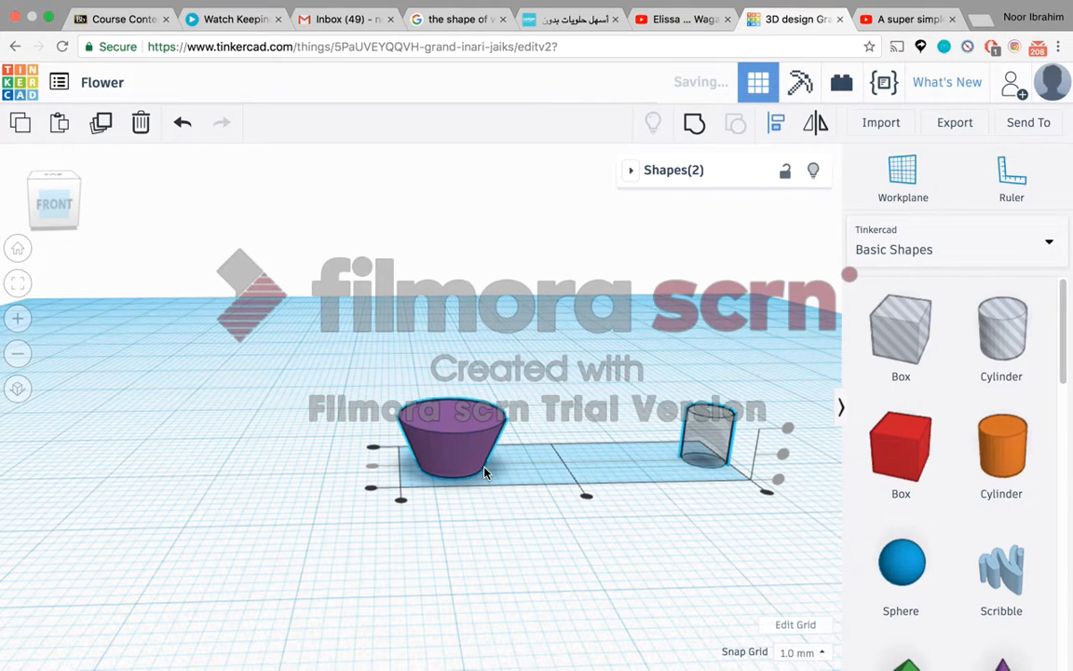
click(587, 497)
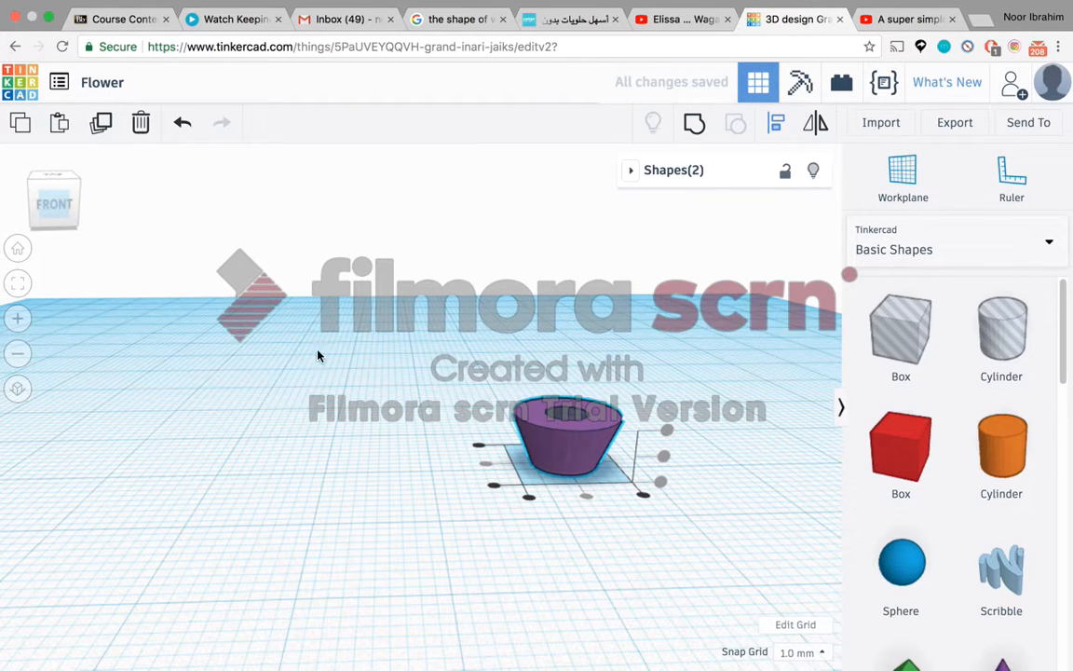
click(677, 399)
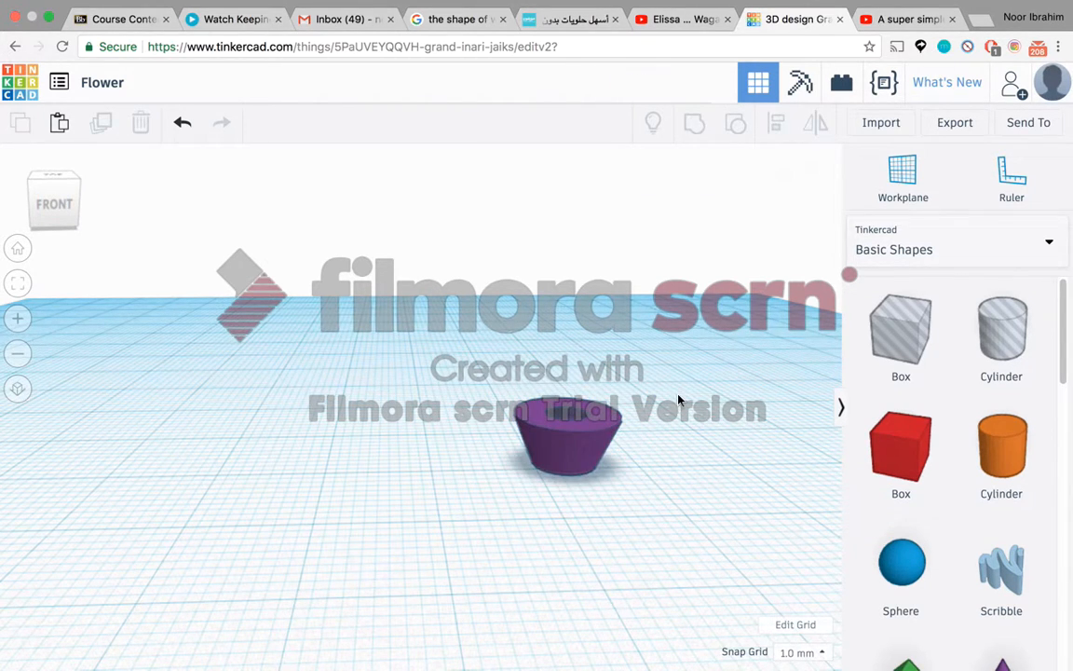
- Group the cone with the cylinder hole to cut a central opening through the cone
click(53, 217)
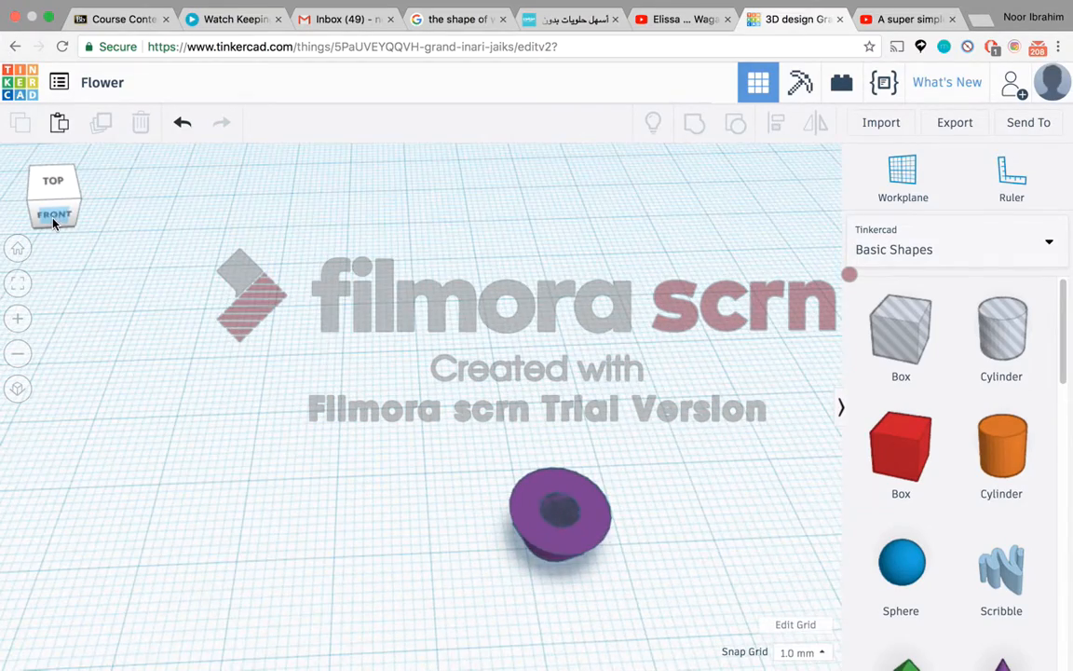
drag(53, 220, 53, 220)
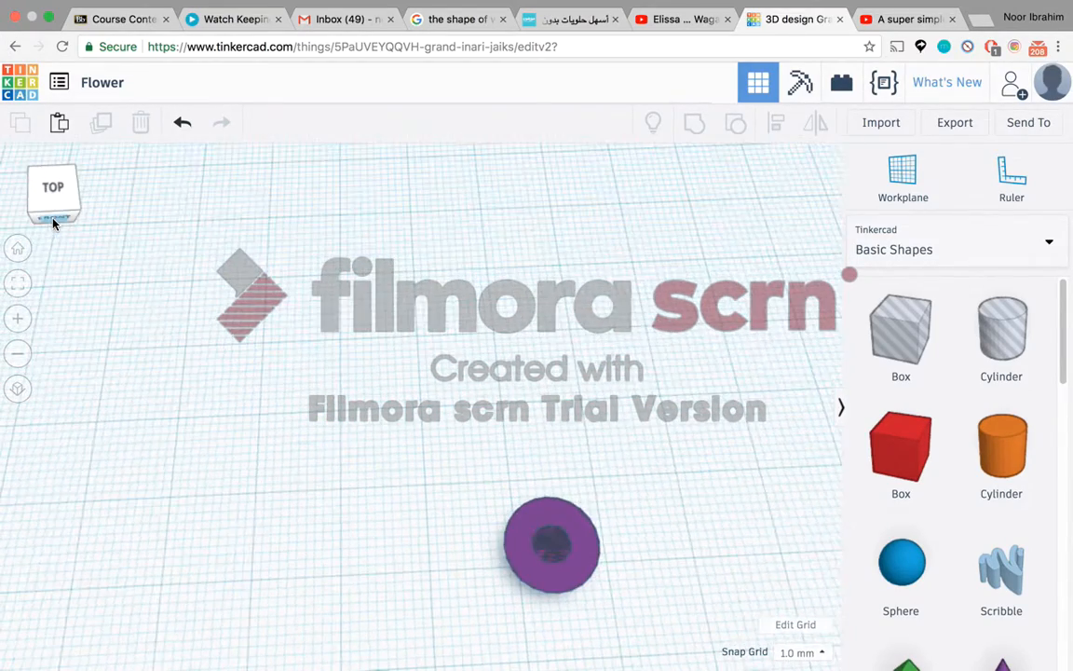
click(53, 222)
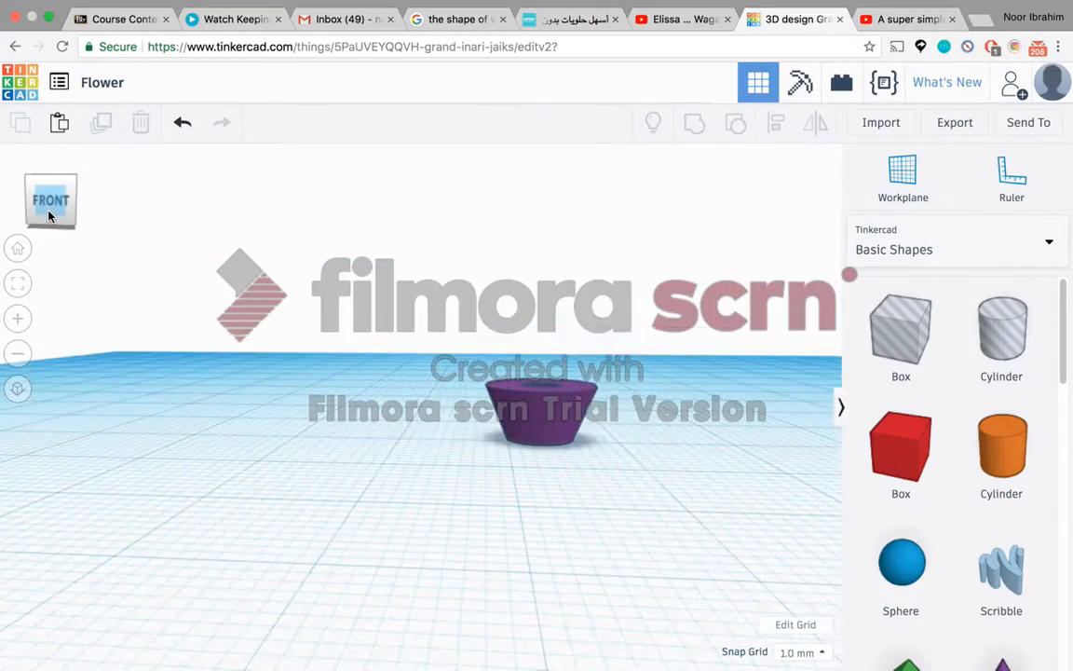
click(45, 215)
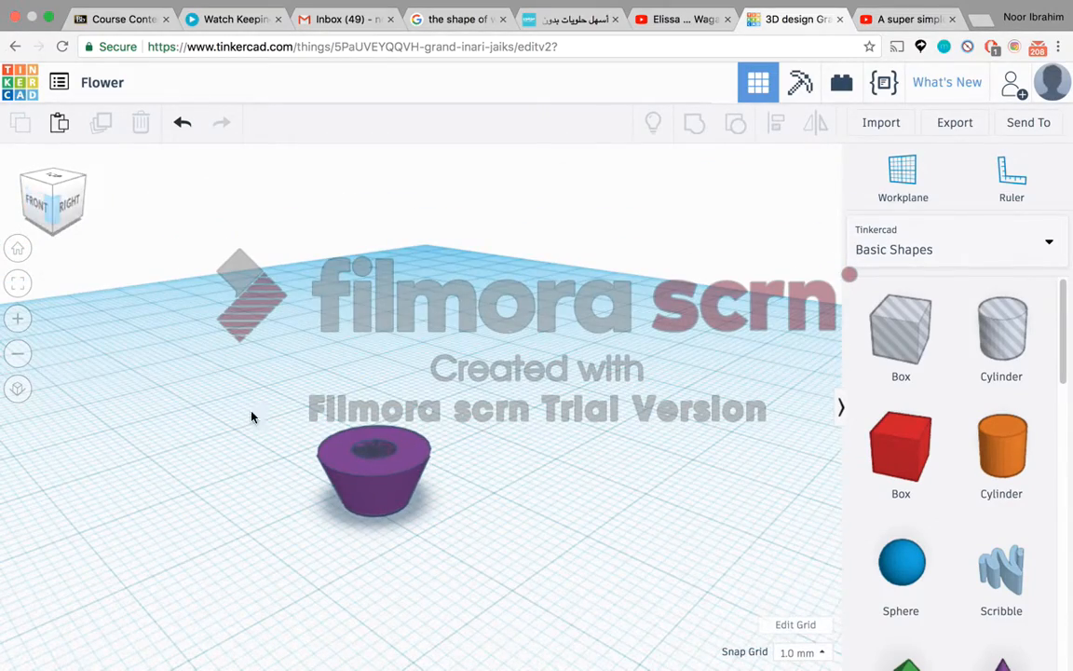
drag(257, 385, 521, 572)
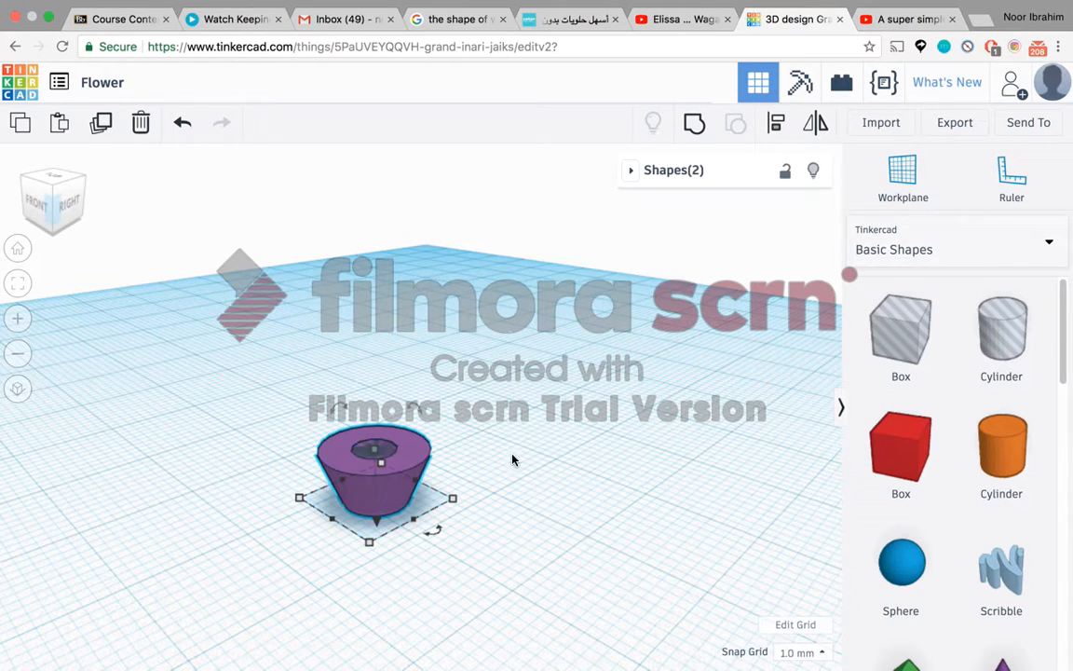
click(694, 127)
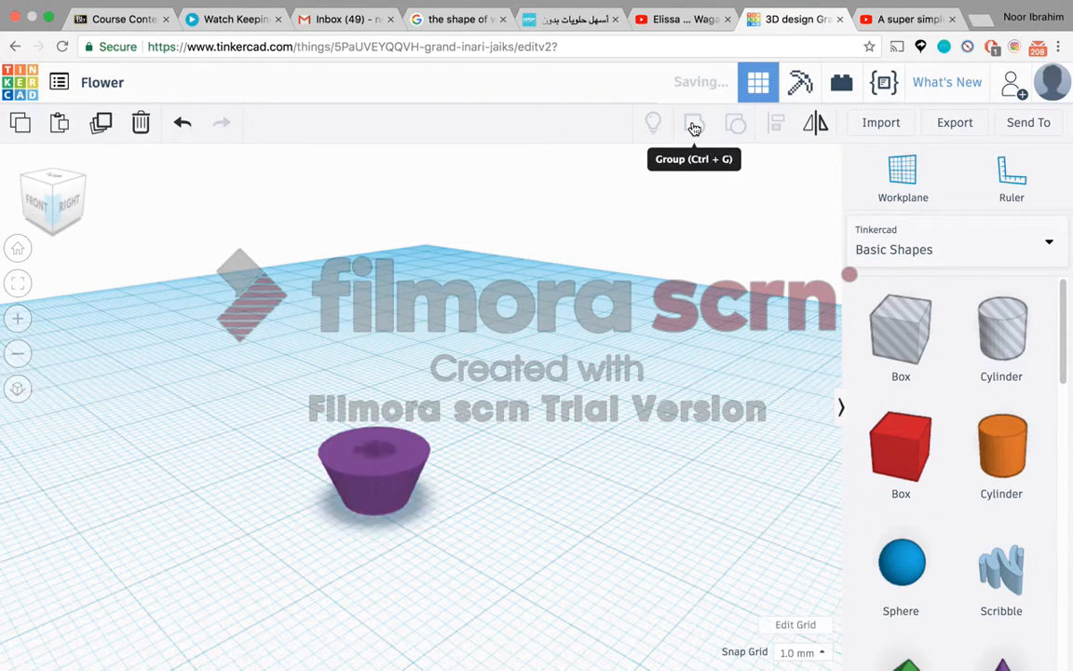
click(53, 212)
mouse_move(53, 210)
mouse_down()
mouse_move(43, 191)
mouse_move(49, 217)
mouse_up()
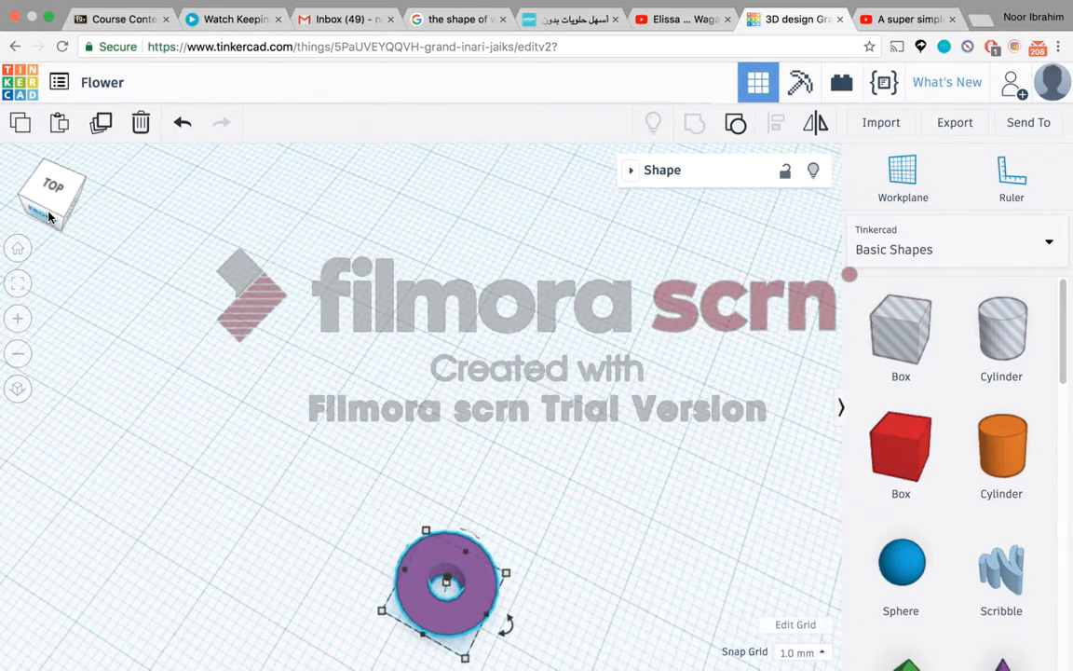
click(49, 217)
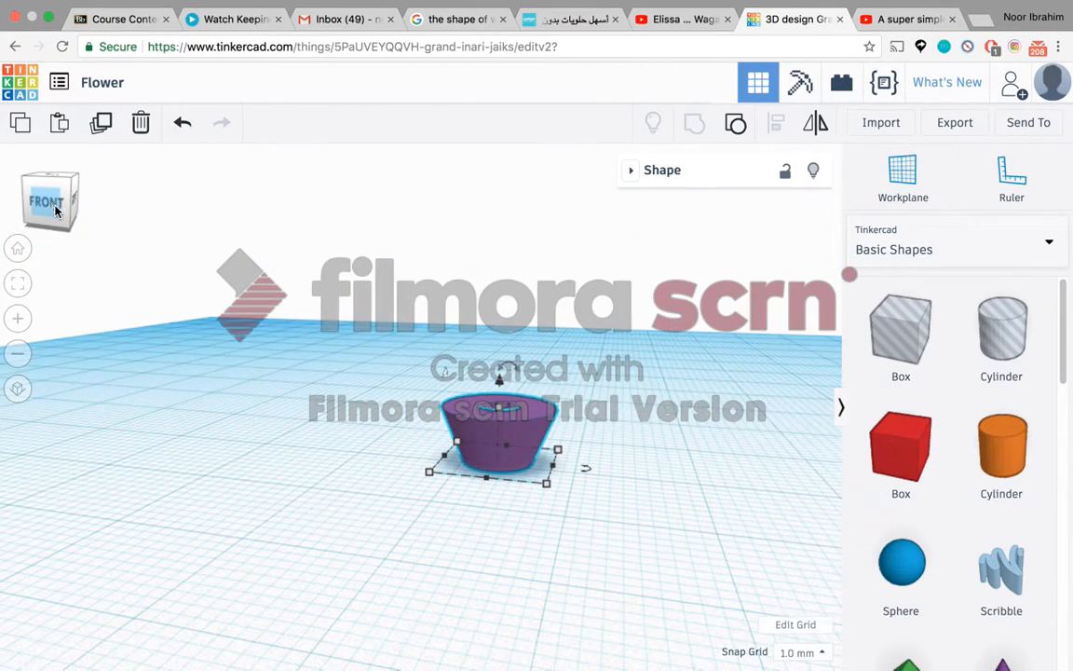
- Undo the grouping and alignment of the cone and cylinder hole, and check the cone's height
click(182, 124)
click(182, 125)
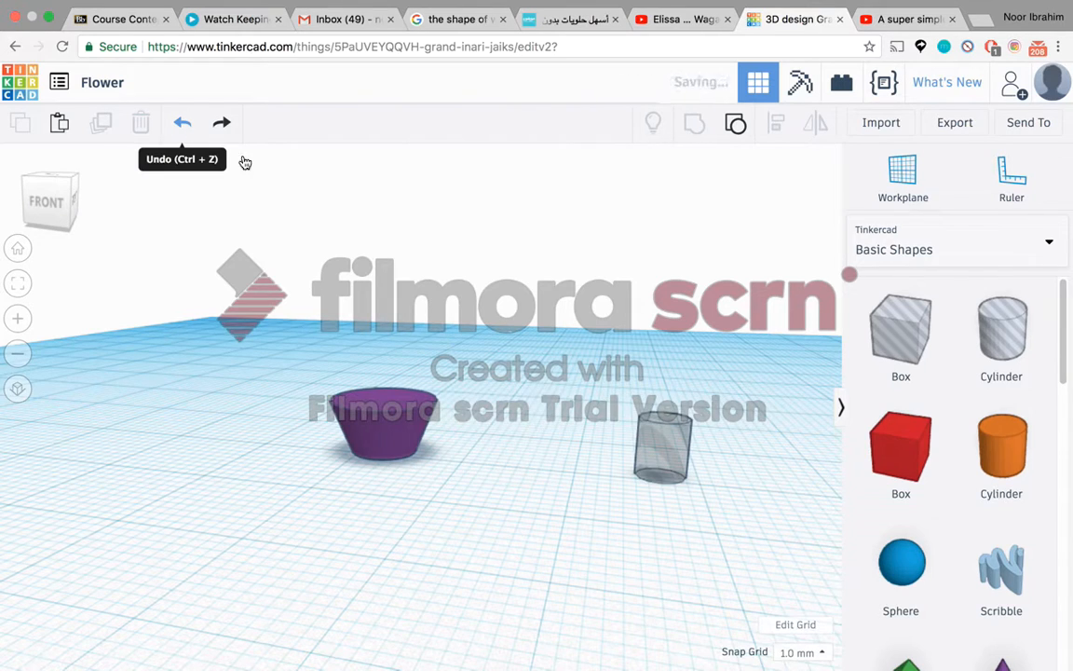
click(657, 446)
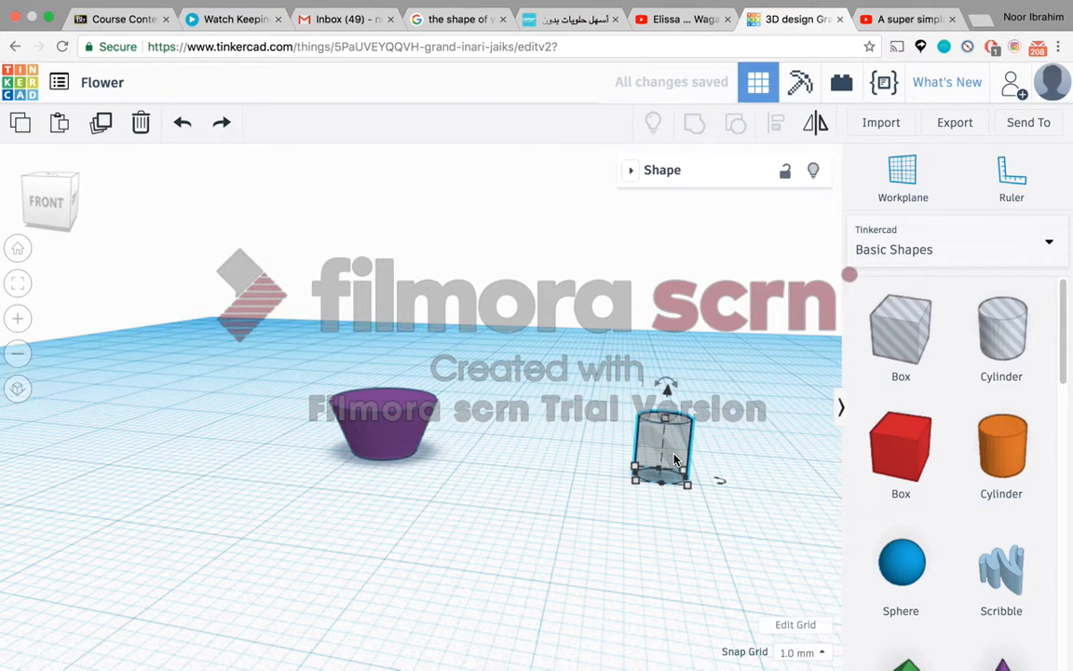
click(381, 441)
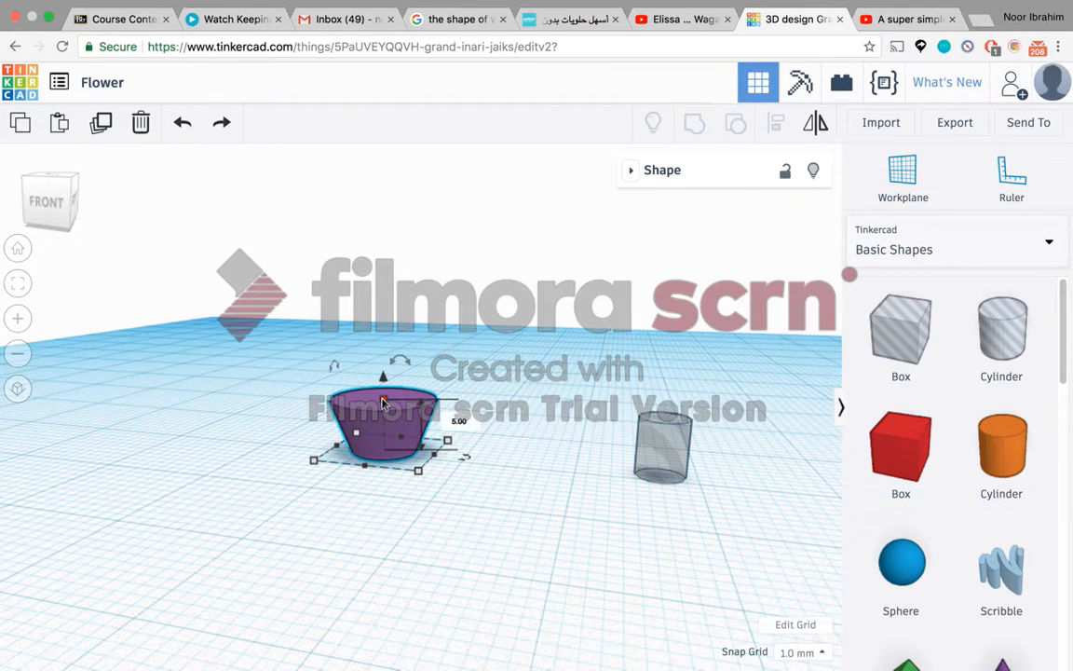
- Set the cylinder hole's height to 4 mm
click(667, 441)
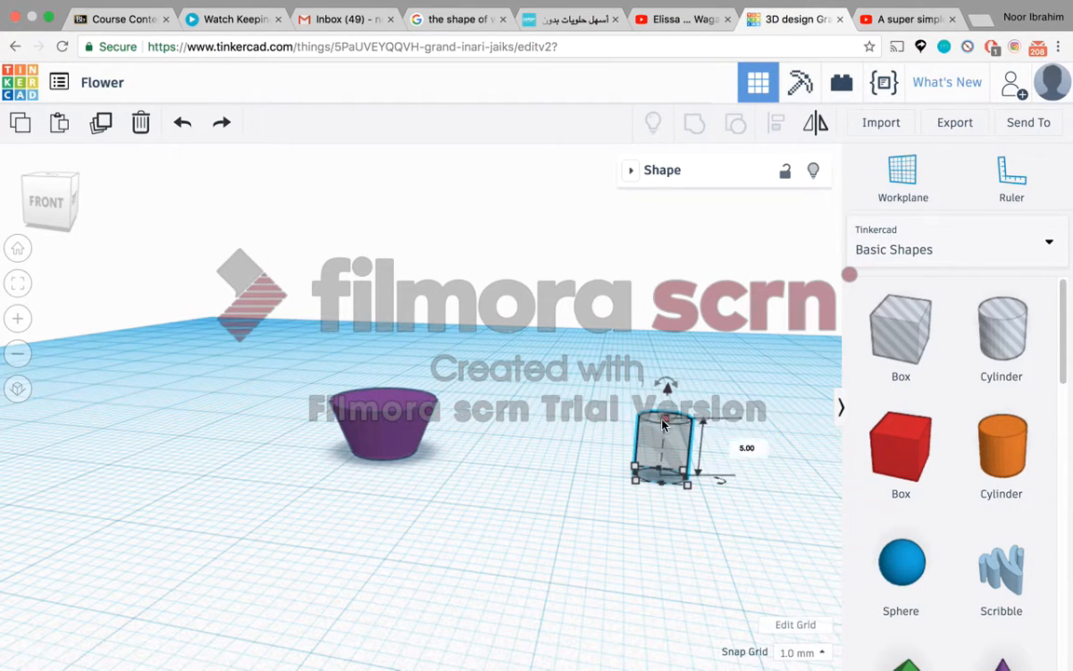
click(744, 455)
click(666, 427)
text(4)
key(Return)
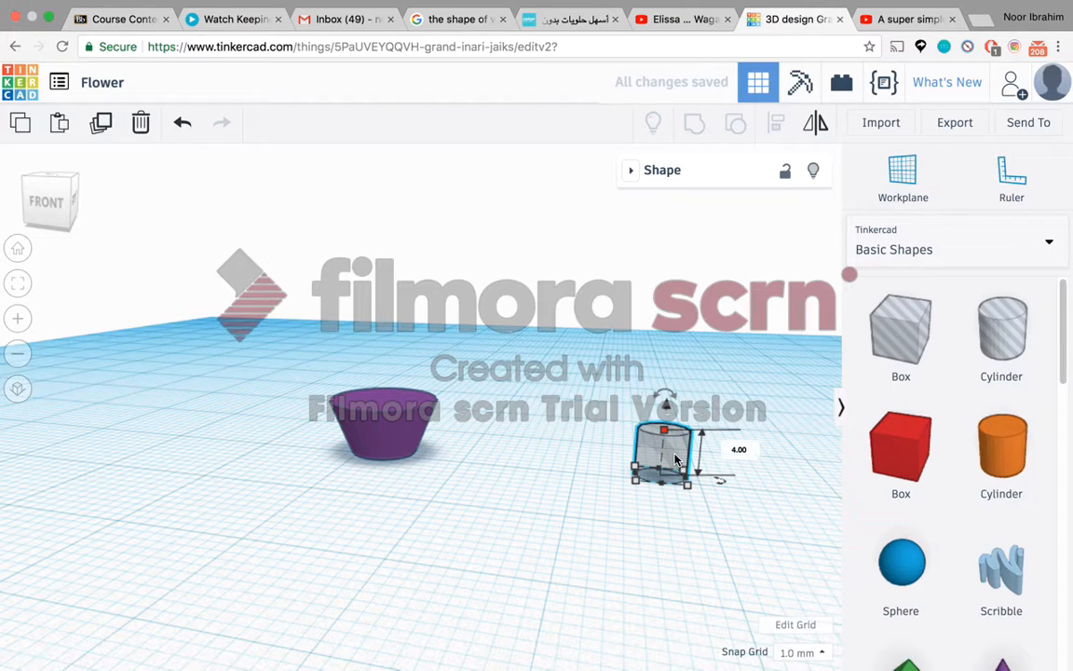
- Align the cone and the cylinder hole to their common centre horizontally, with their top faces flush
drag(225, 323, 762, 537)
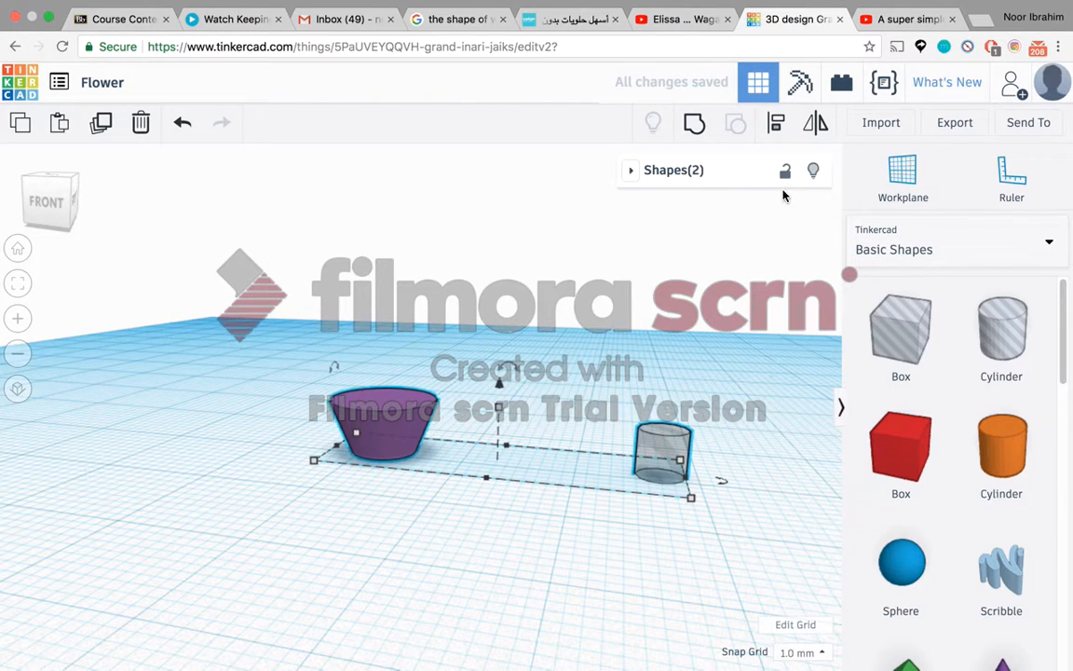
click(777, 123)
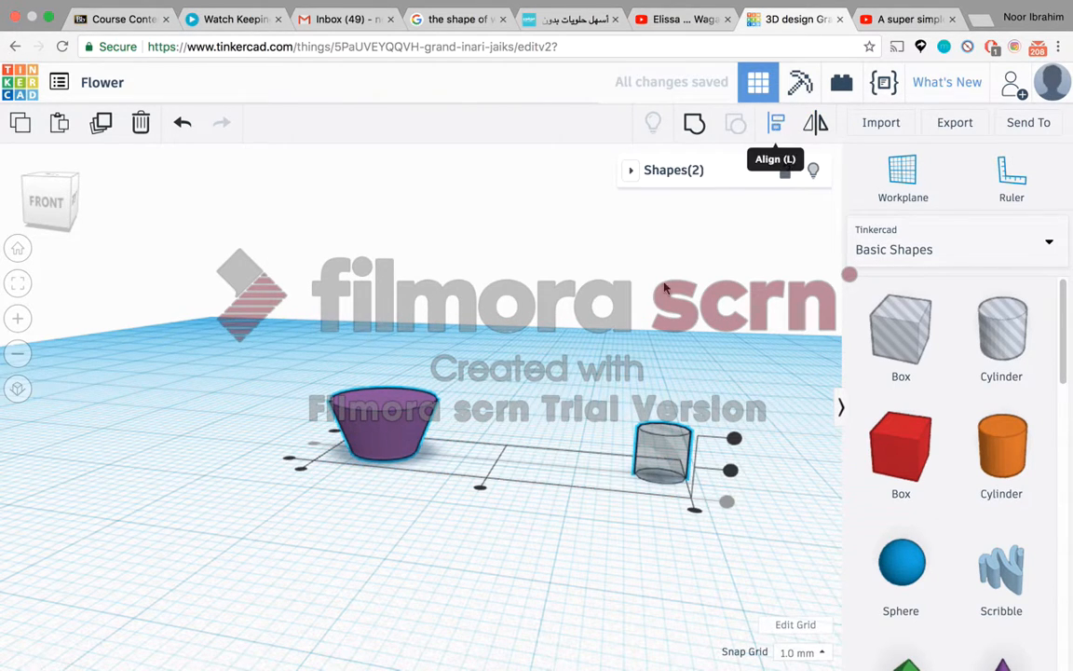
click(731, 470)
click(480, 487)
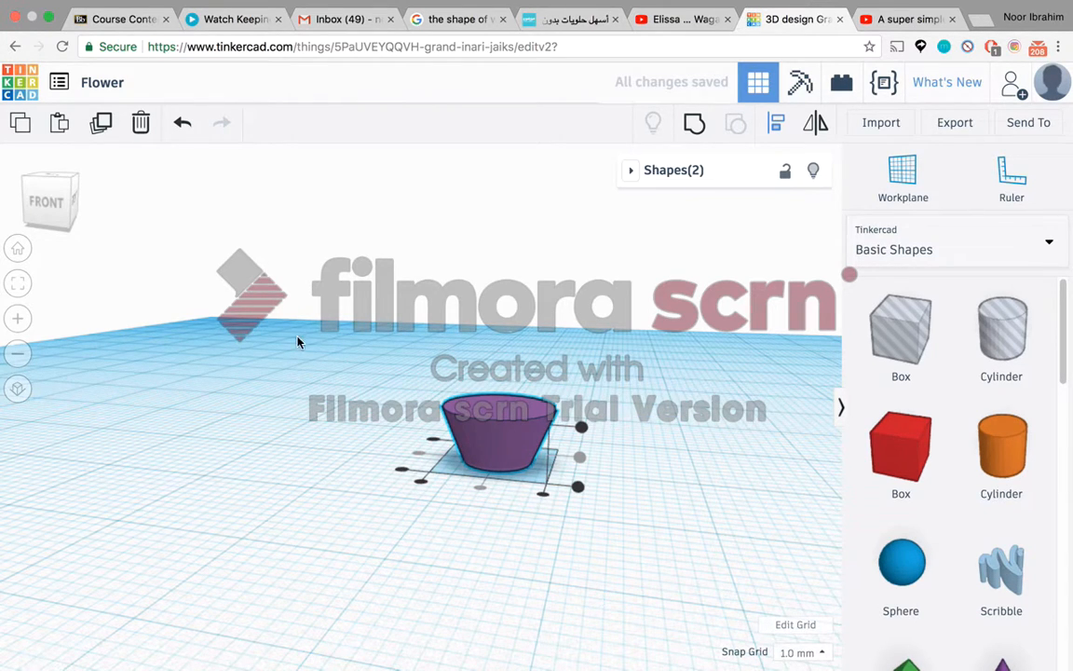
click(581, 431)
click(354, 382)
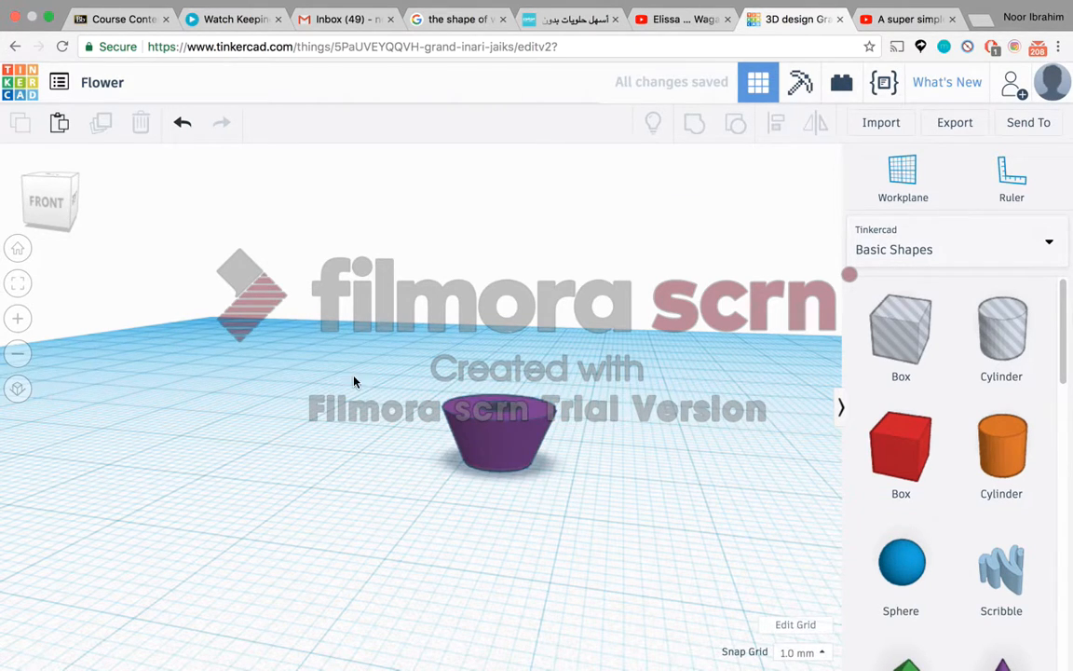
- Group the cone with the cylinder hole to cut a blind recess into the cone's top, and inspect it
click(56, 188)
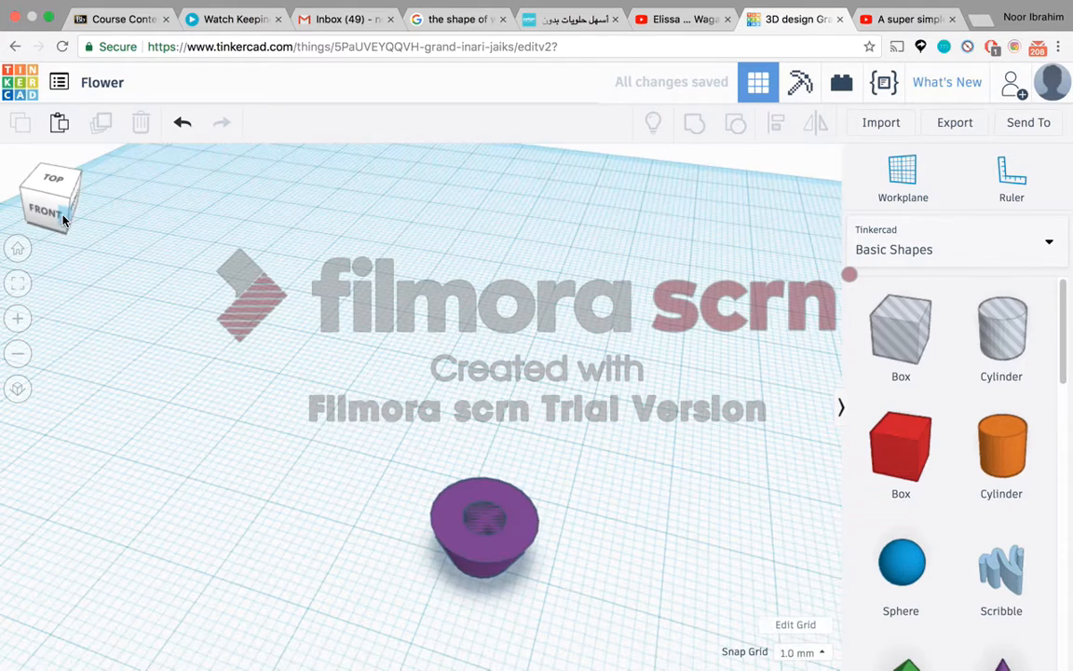
drag(407, 440, 589, 635)
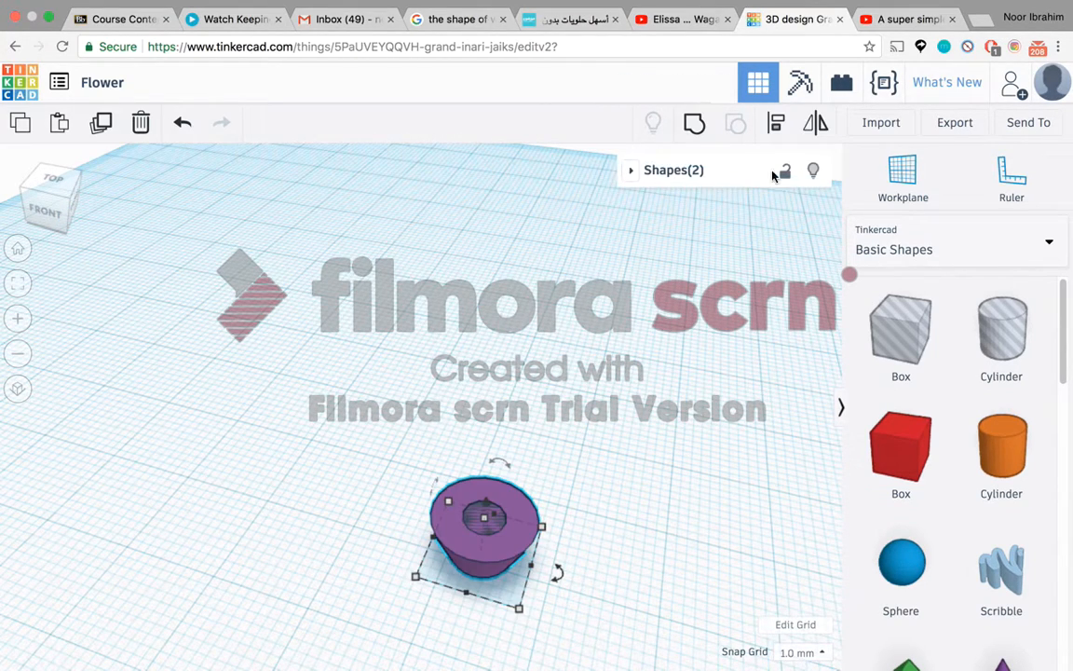
click(696, 127)
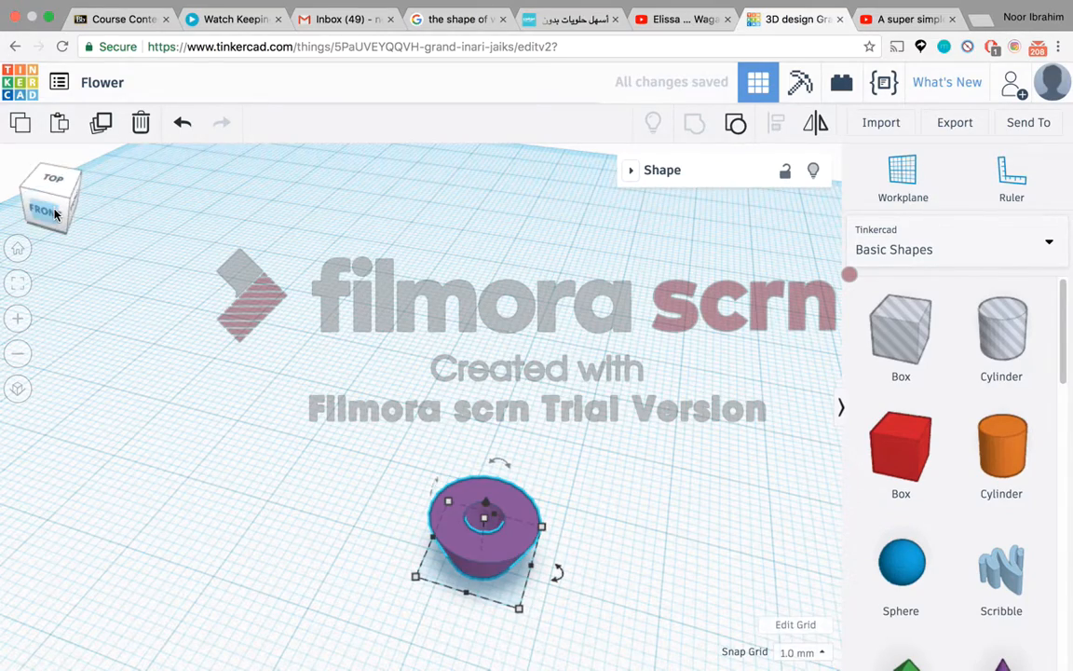
click(55, 213)
click(368, 565)
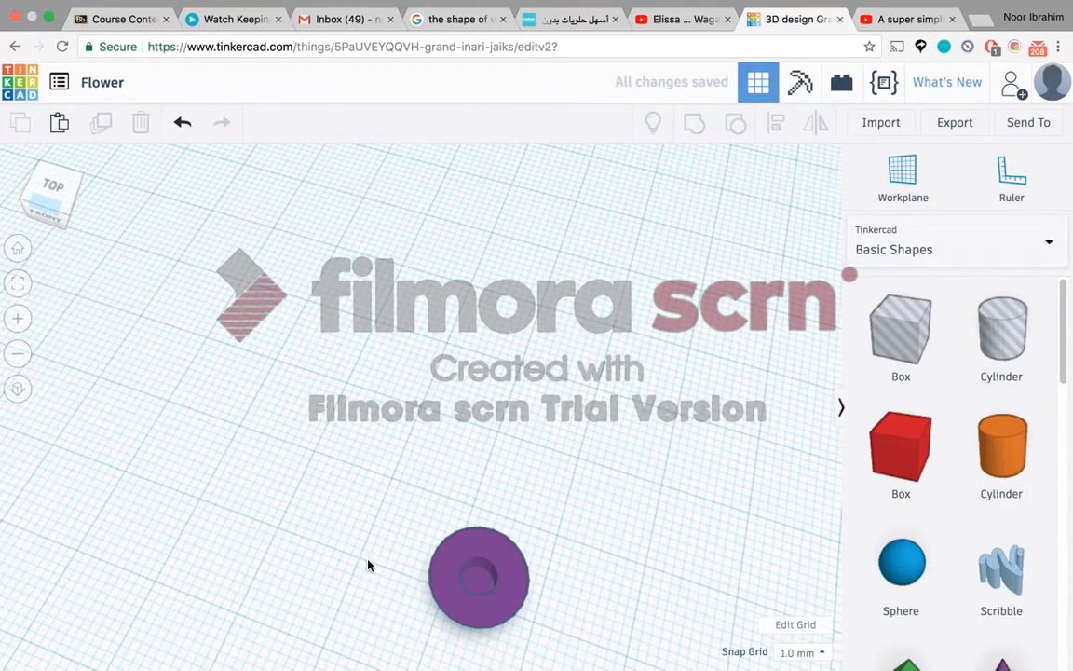
click(63, 210)
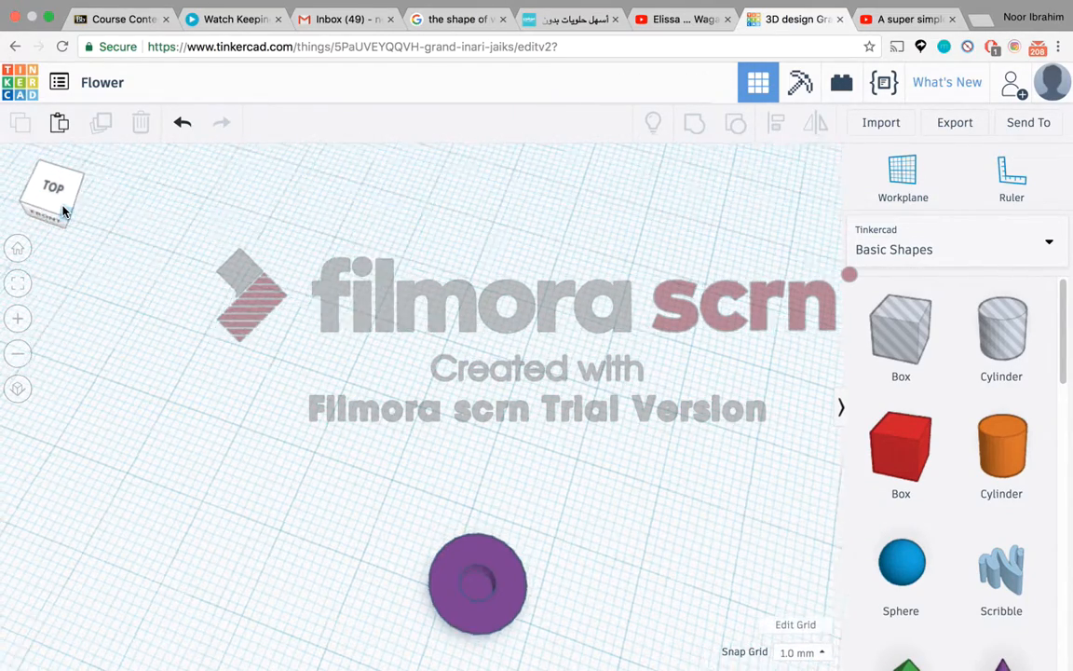
drag(62, 203, 98, 244)
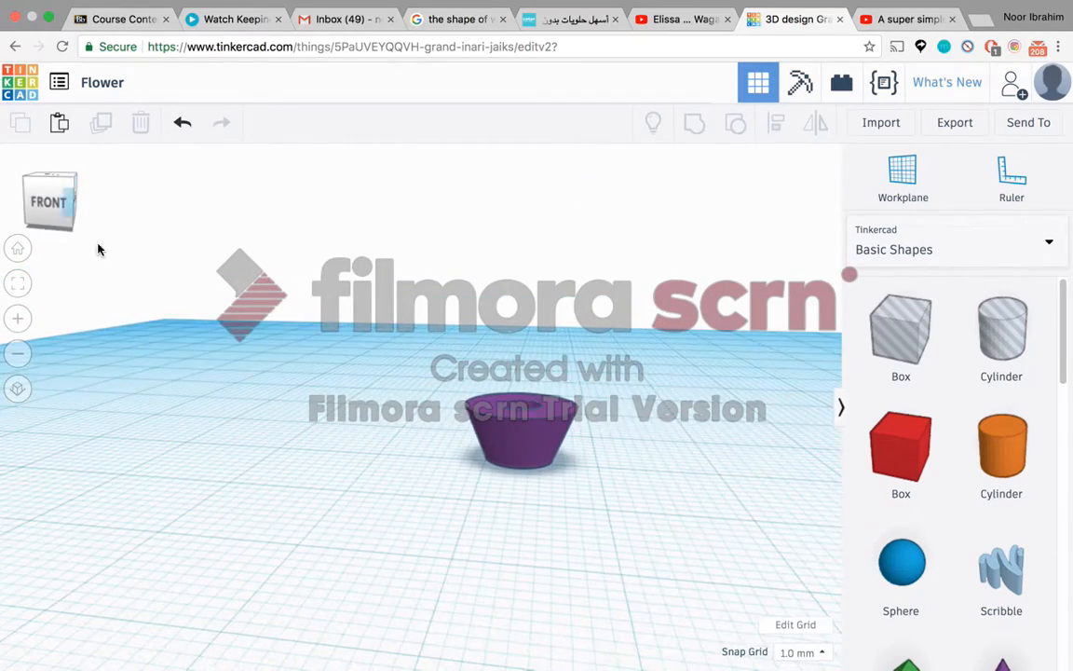
- Place a solid orange cylinder on the workplane beside the purple cone and view both from the left side
click(18, 353)
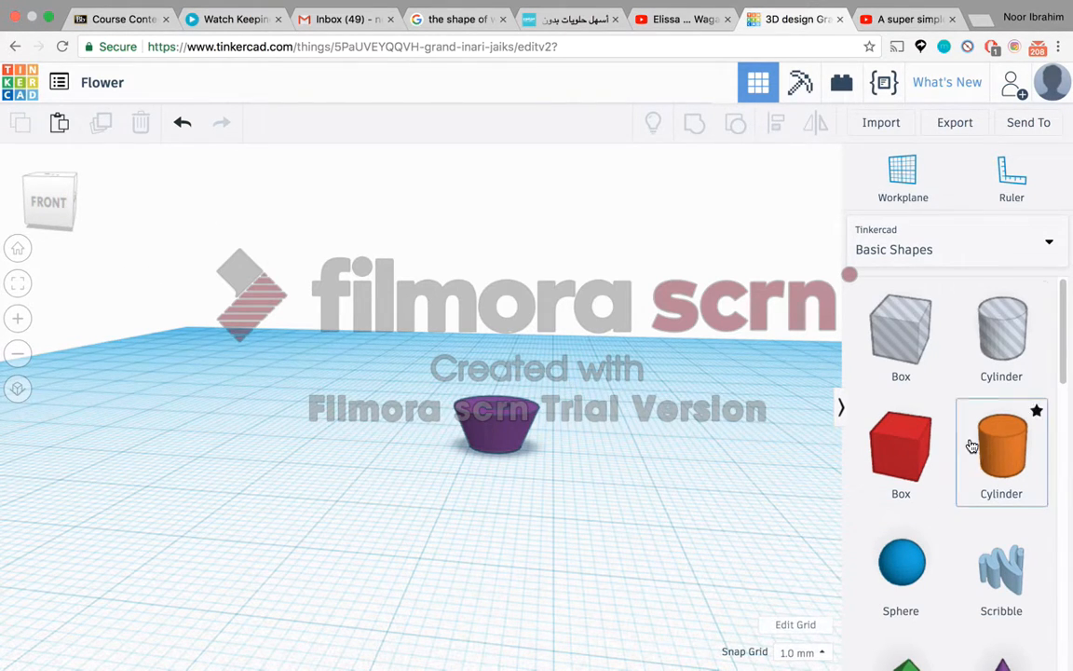
scroll(965, 410, down, 2)
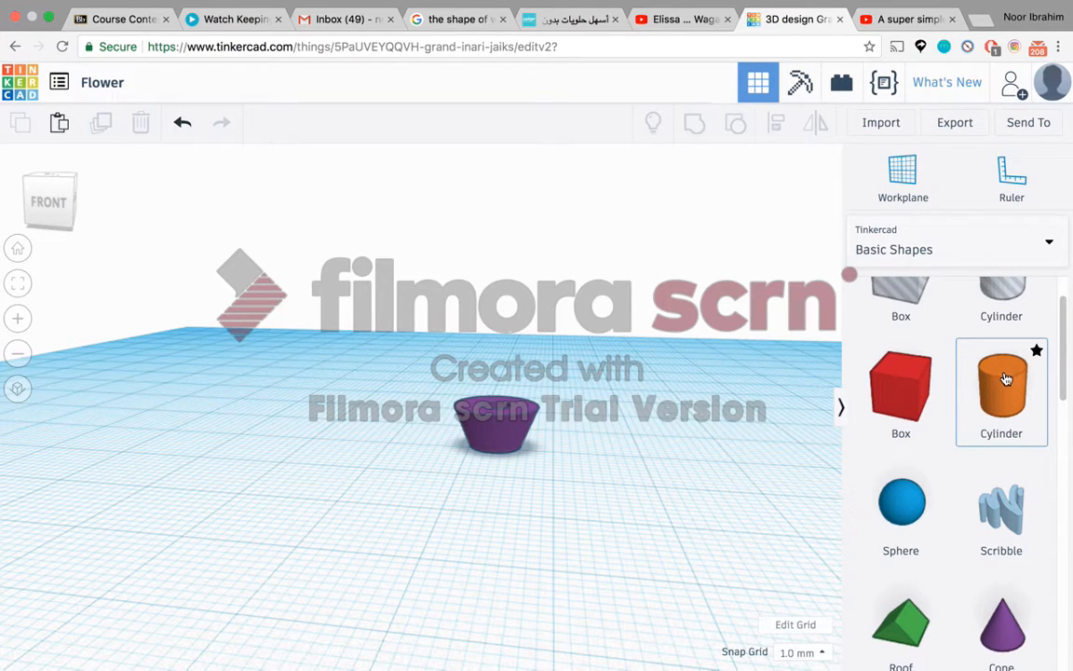
drag(1007, 388, 668, 491)
drag(48, 216, 47, 213)
drag(431, 583, 284, 583)
drag(56, 211, 78, 209)
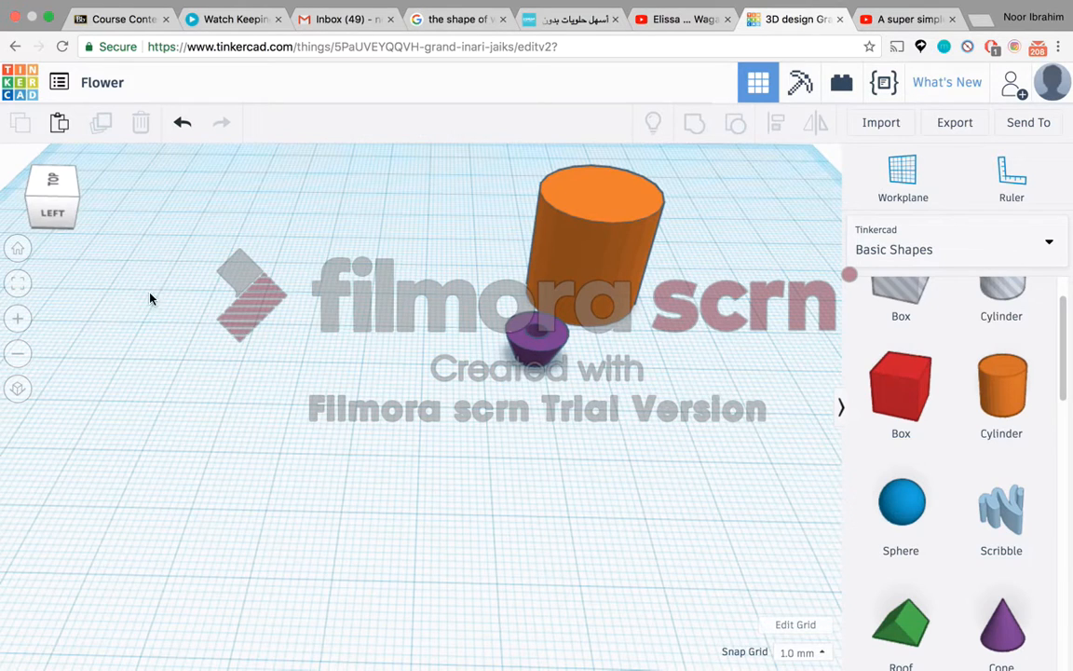
- Flatten the orange cylinder to a height of 2 mm and set its base to 12 mm by 5 mm
click(601, 226)
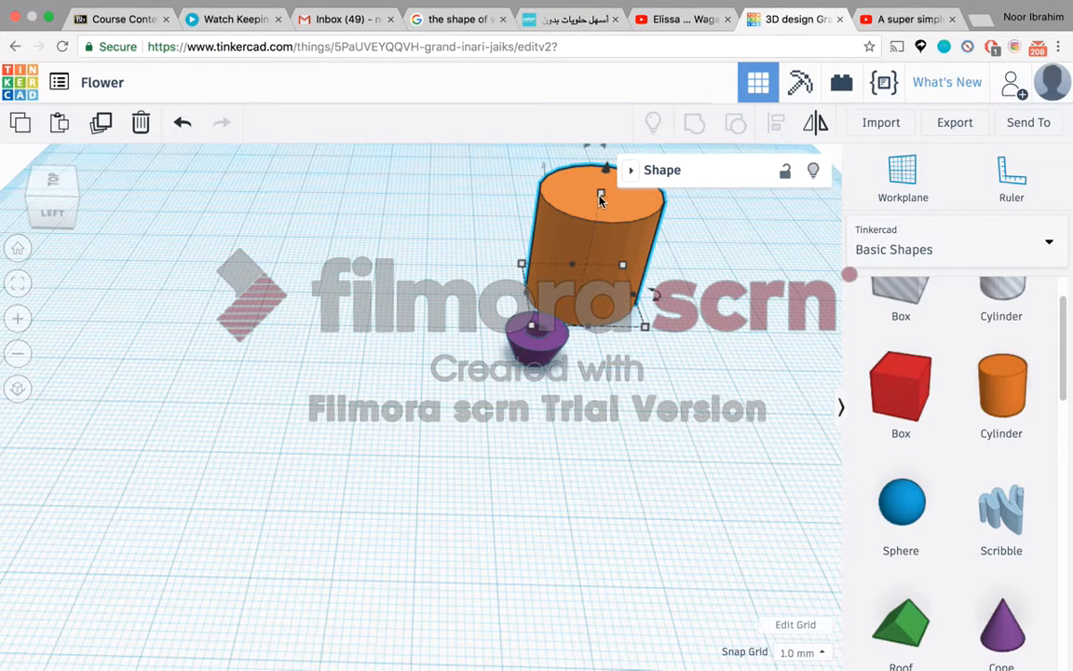
drag(601, 194, 601, 291)
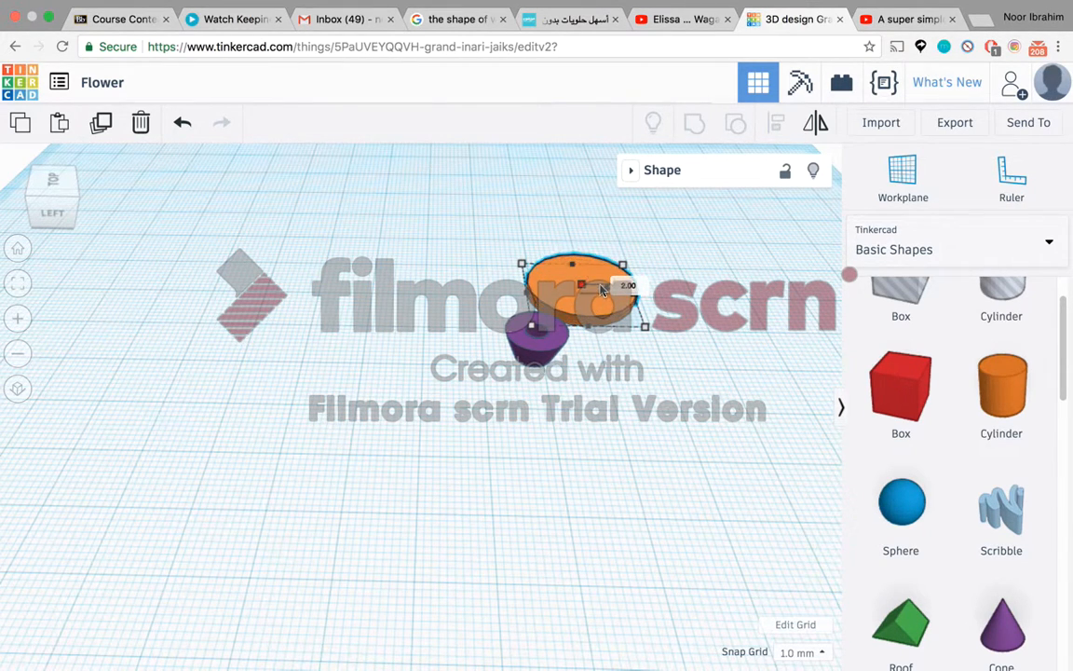
click(645, 327)
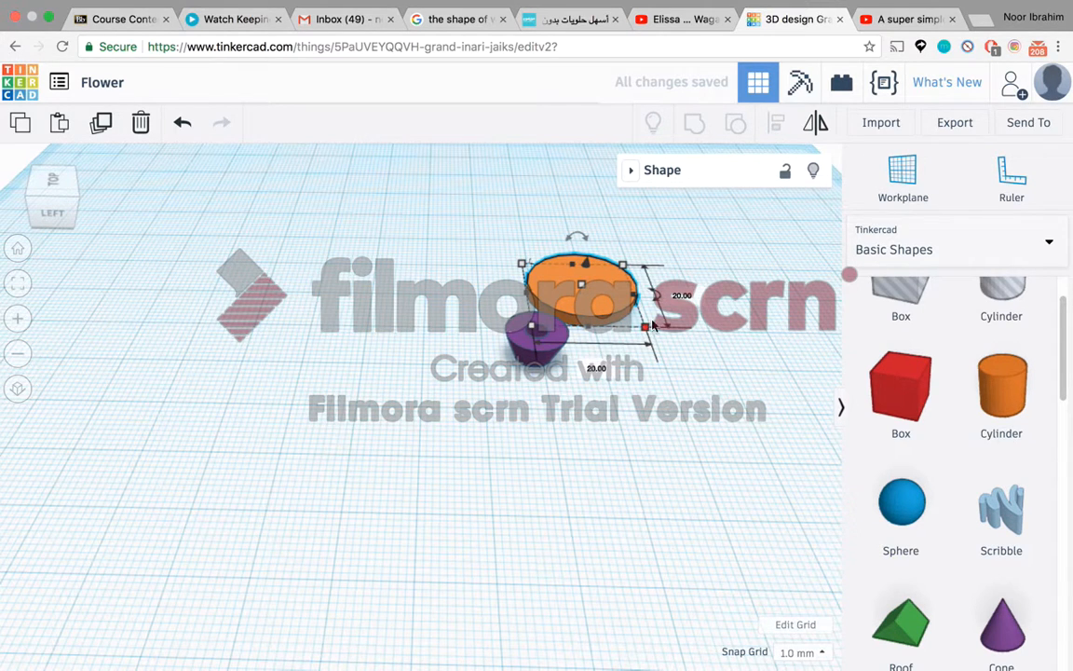
click(681, 297)
text(5)
key(Return)
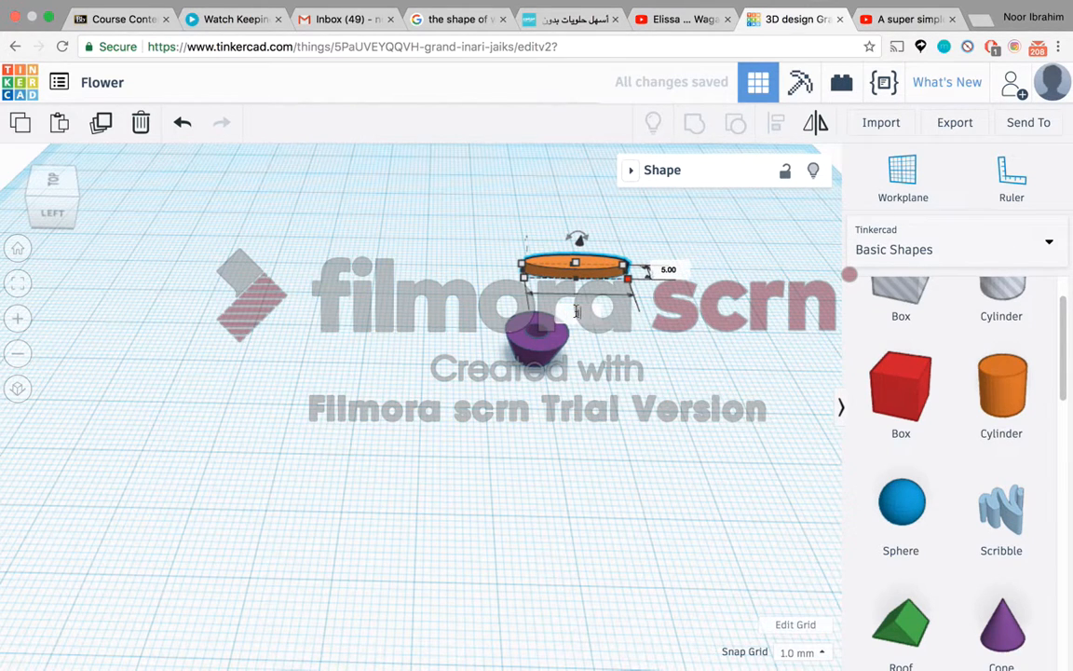
key(Return)
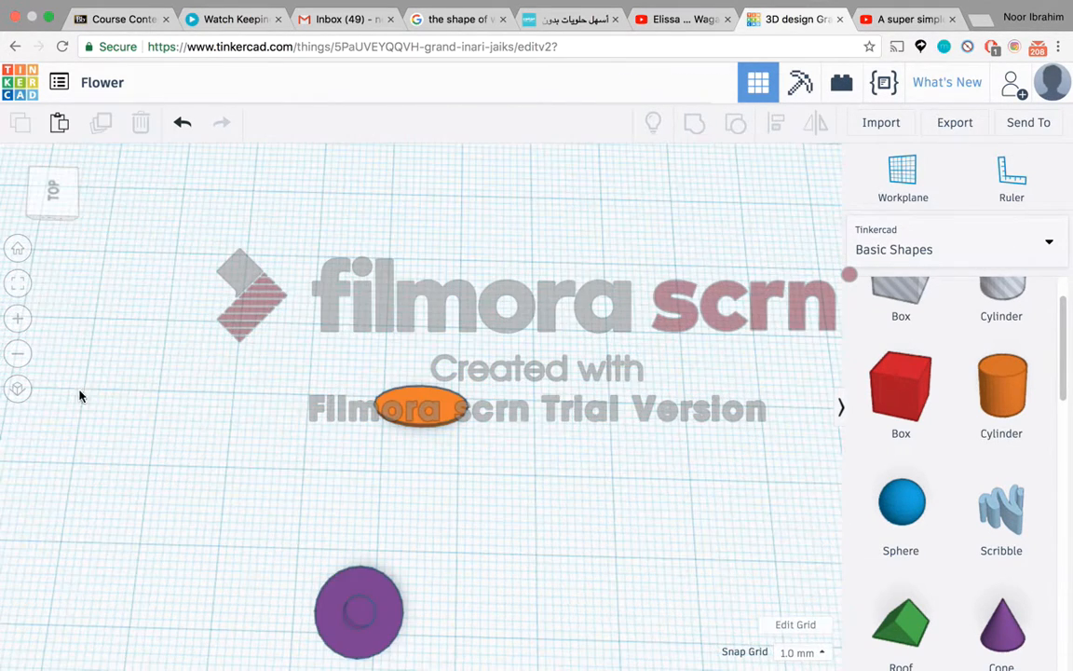
- Narrow the orange oval to 3 mm wide and set its length to 11 mm
click(421, 410)
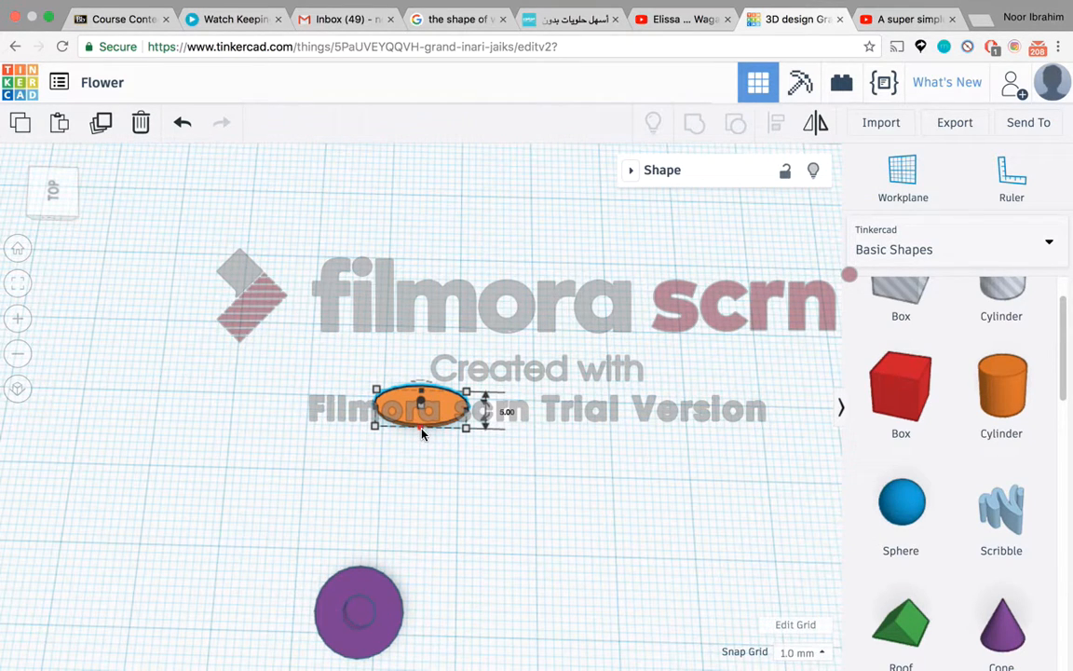
drag(421, 432, 424, 419)
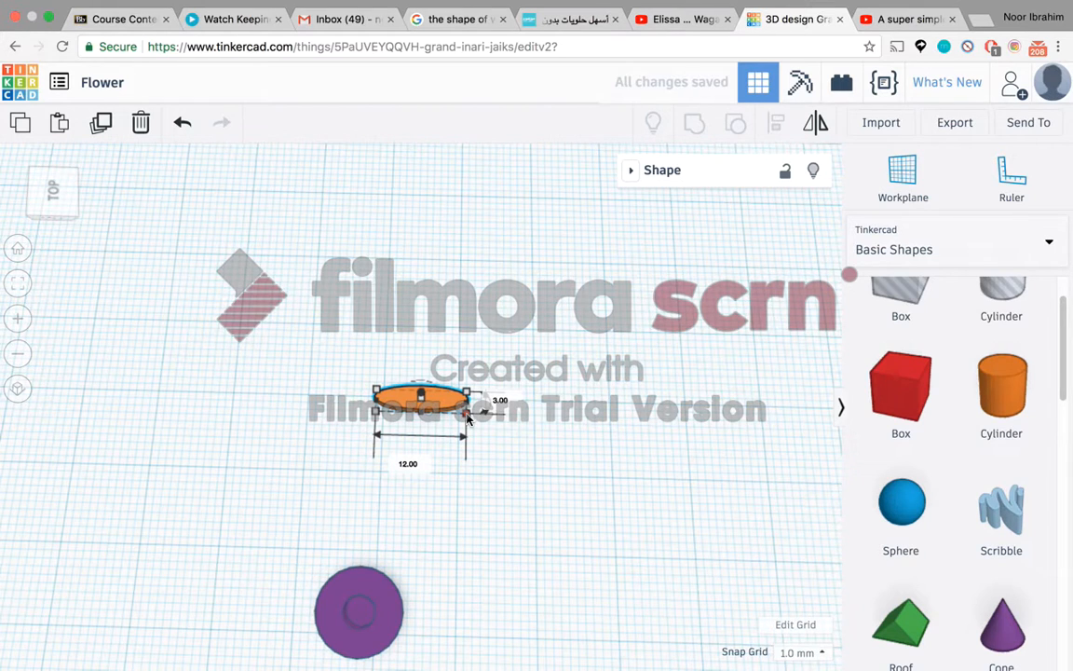
click(422, 465)
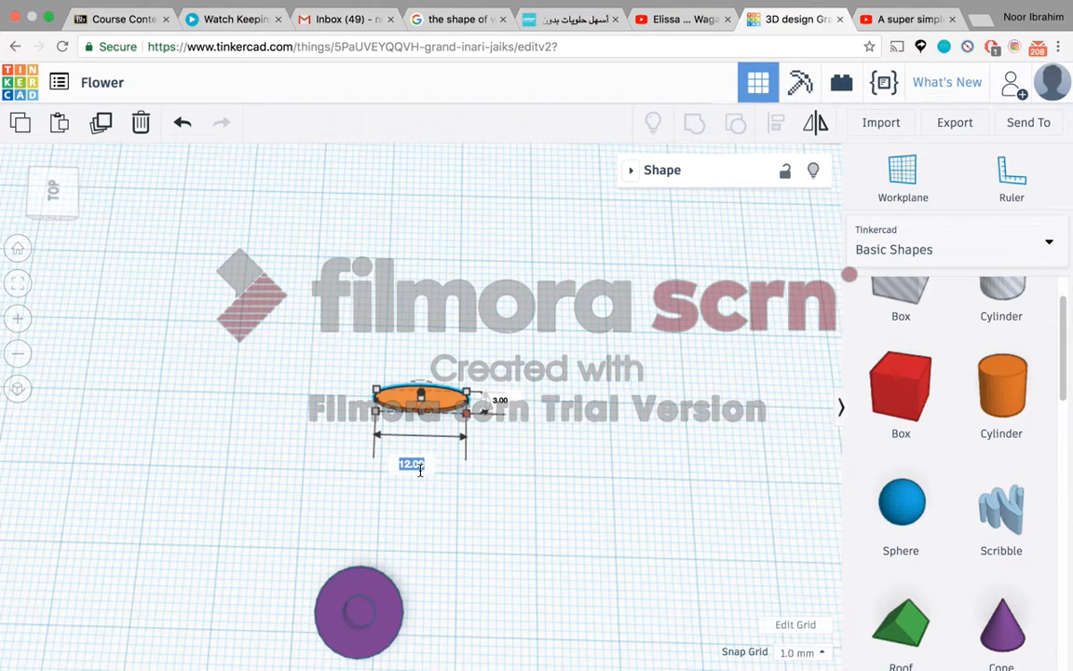
text(9)
key(Return)
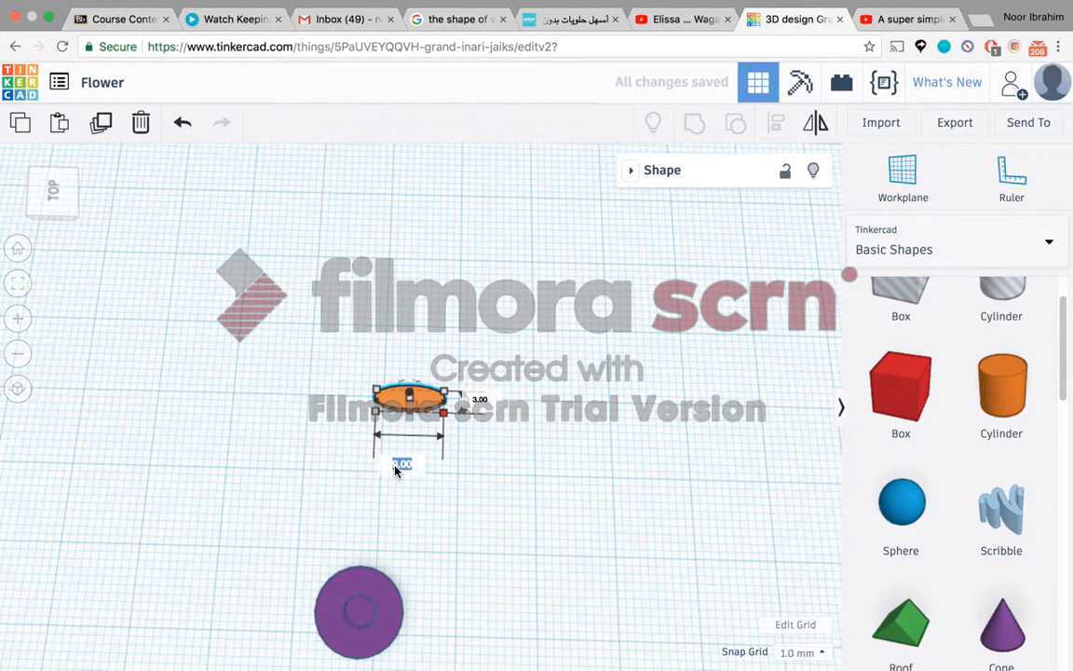
text(11)
key(Return)
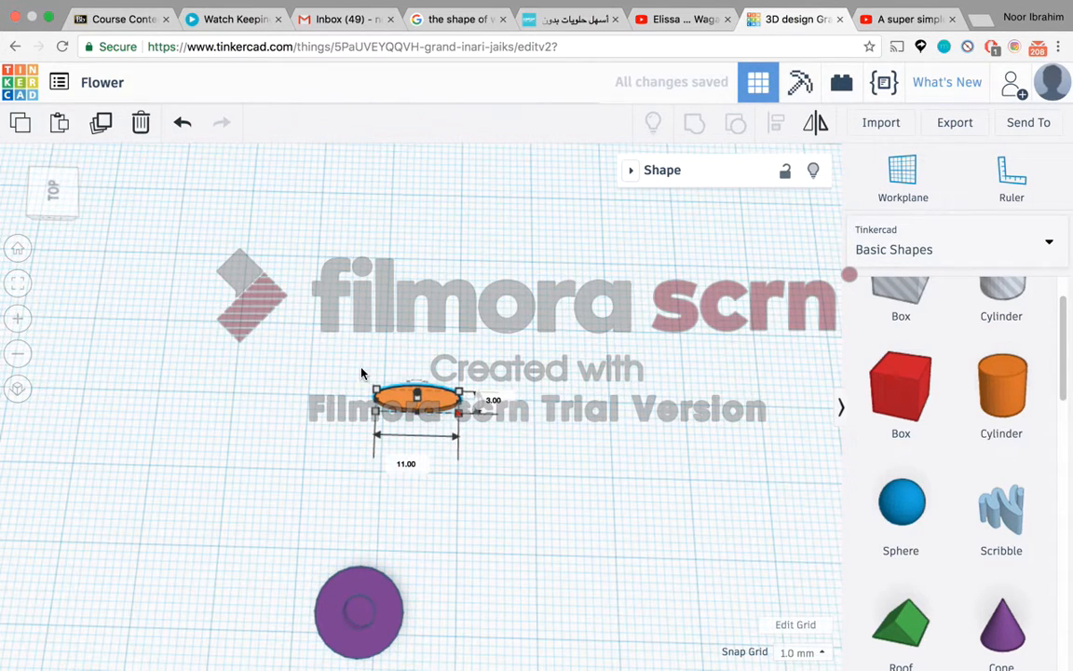
click(349, 419)
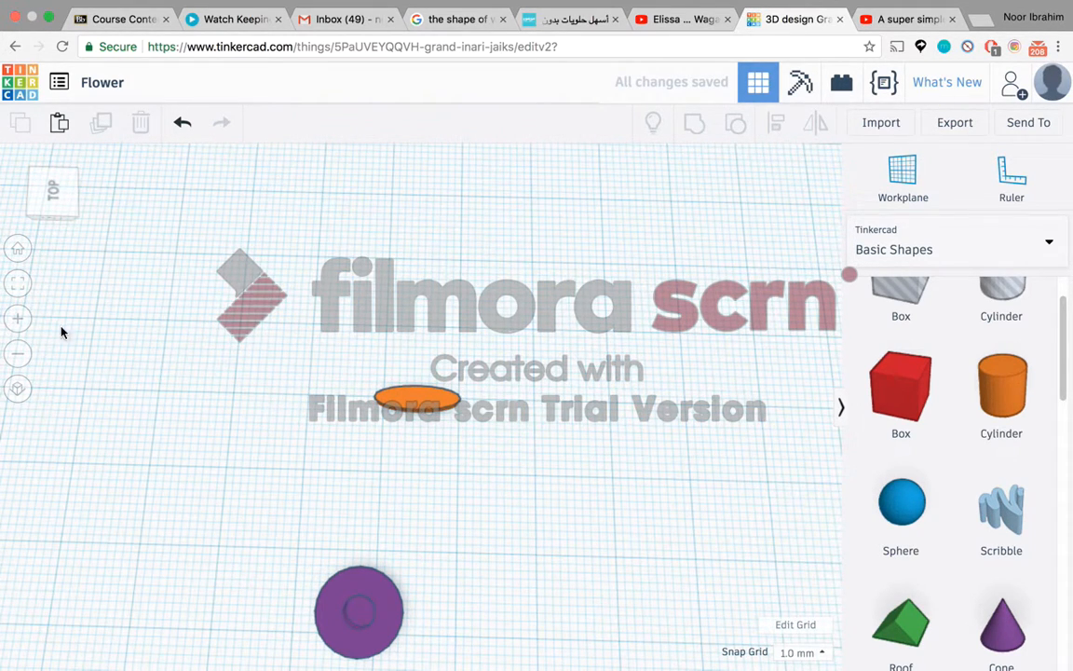
- Duplicate the orange oval and place the copy end to end with the original
click(419, 399)
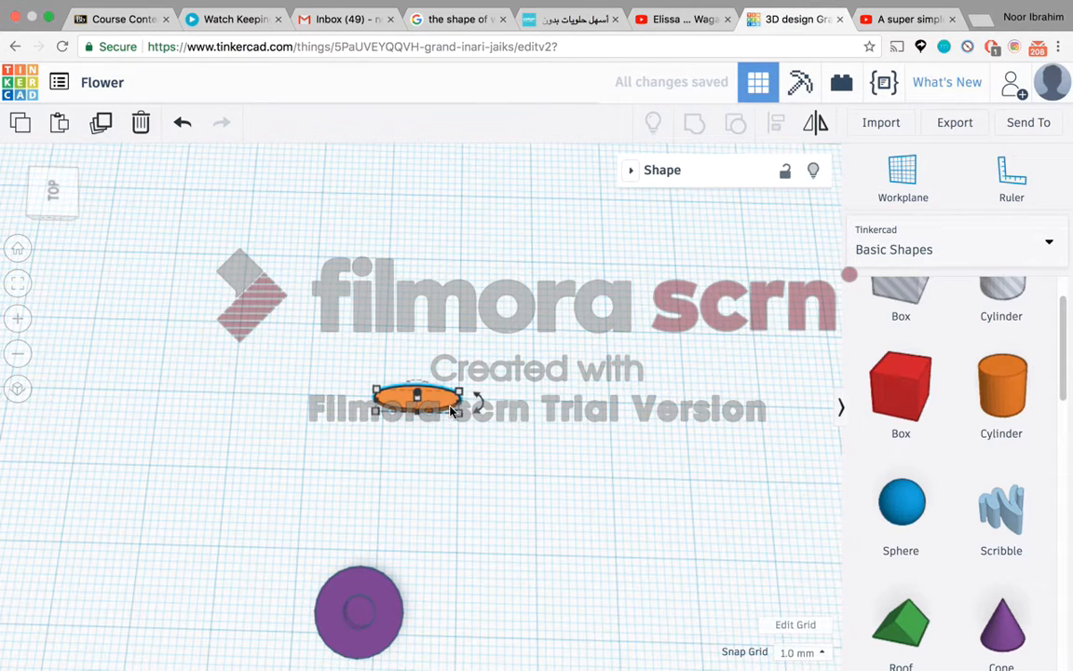
click(401, 418)
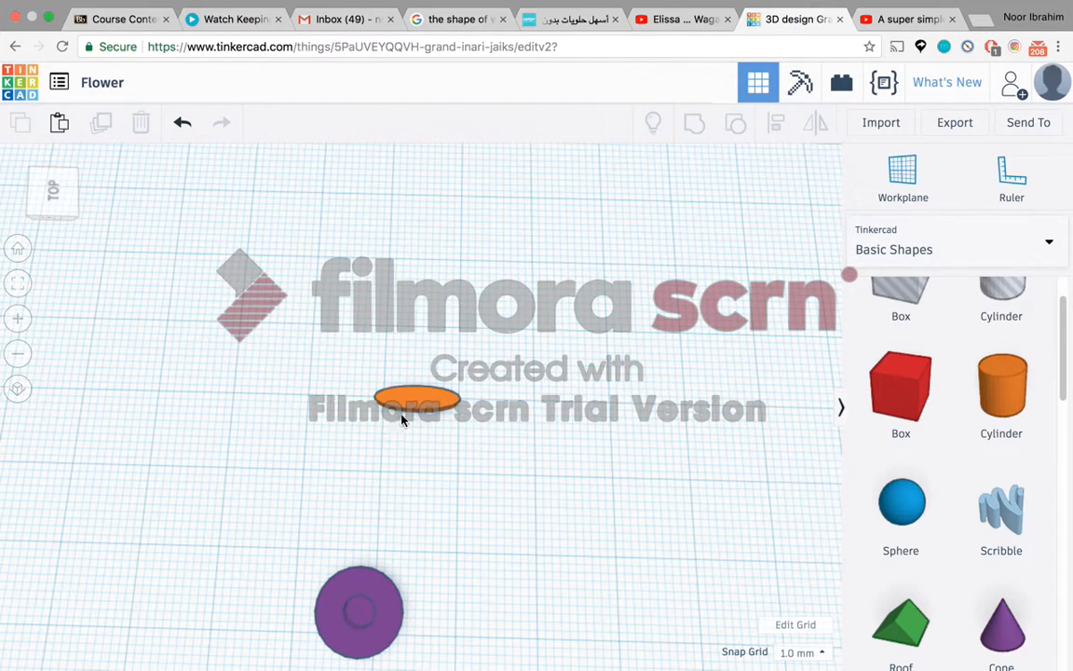
click(438, 407)
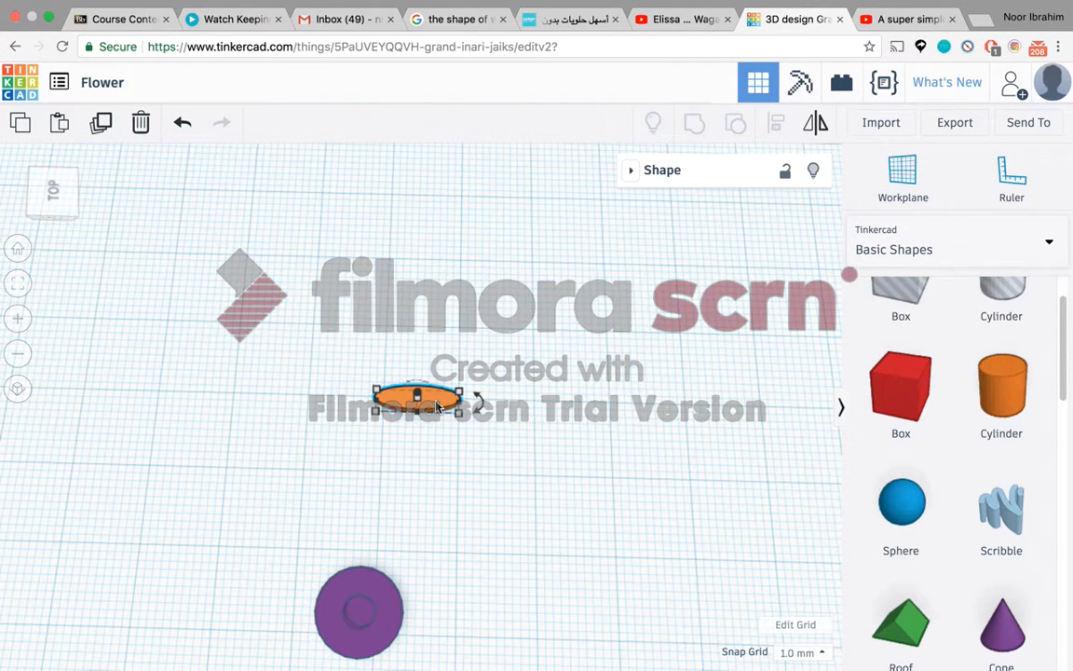
key(super+d)
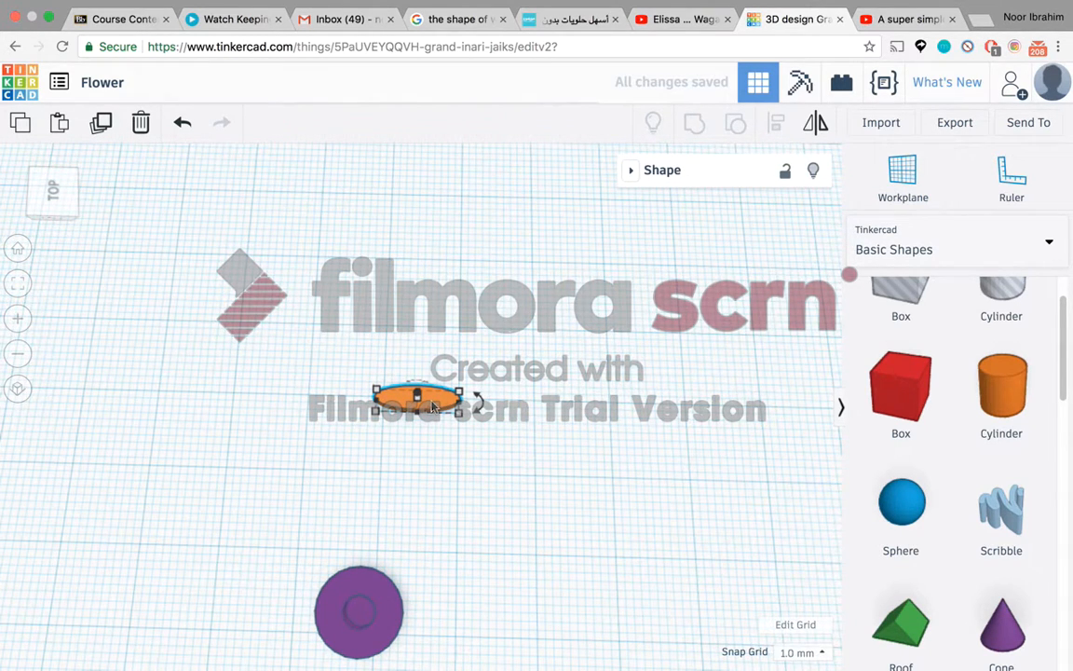
drag(433, 407, 483, 416)
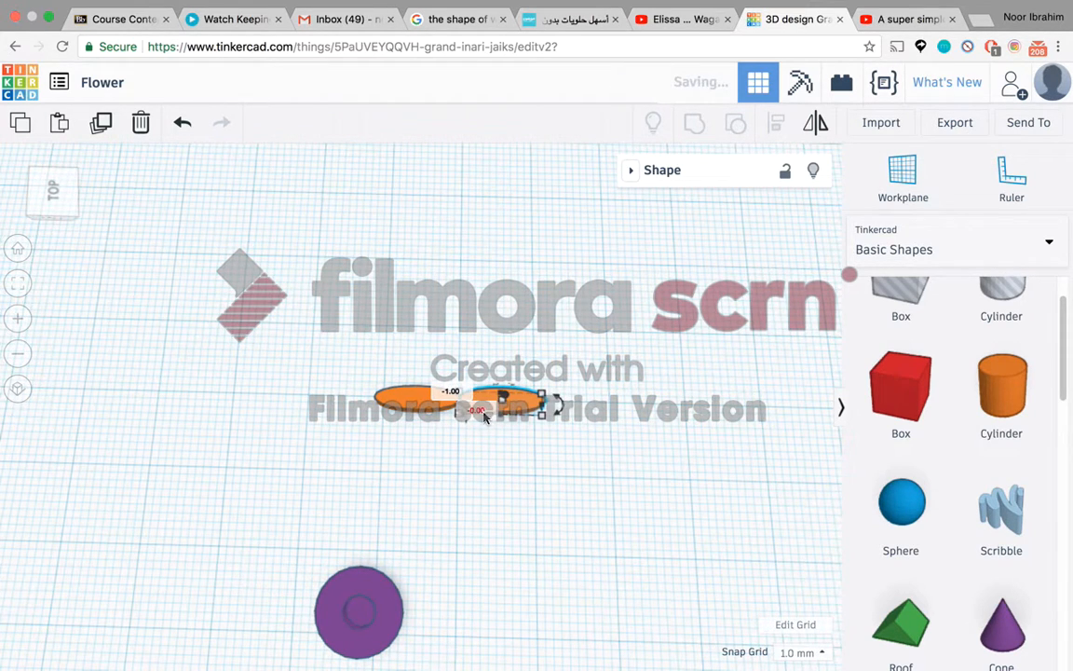
click(524, 366)
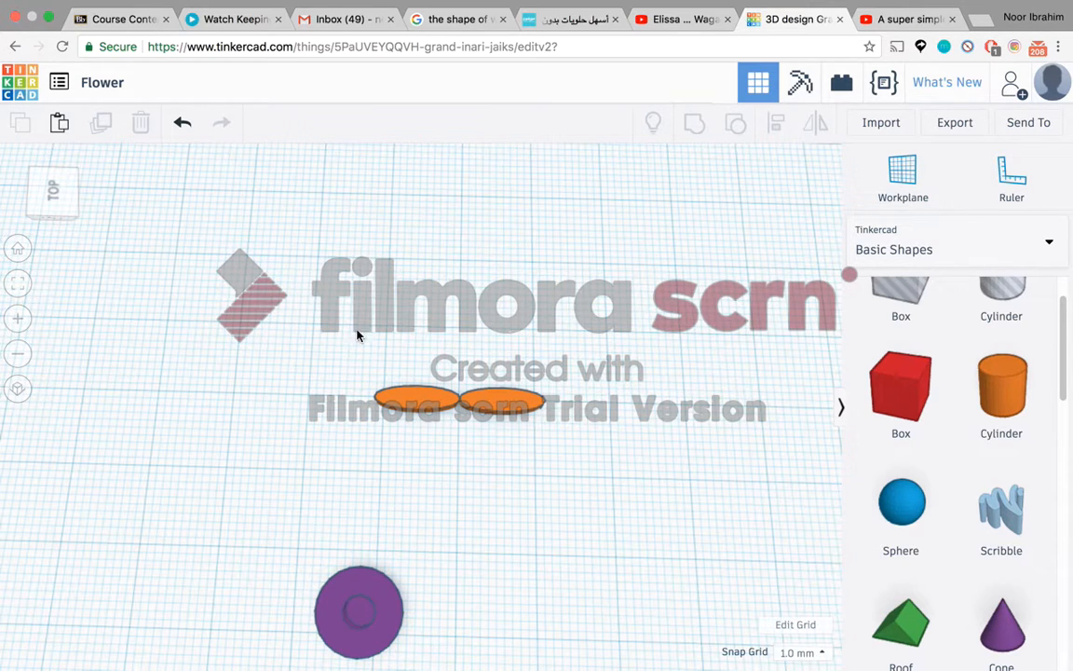
- Group the two end-to-end orange ovals, then duplicate the group and rotate the copy -22.5° flat on the workplane
drag(348, 326, 582, 496)
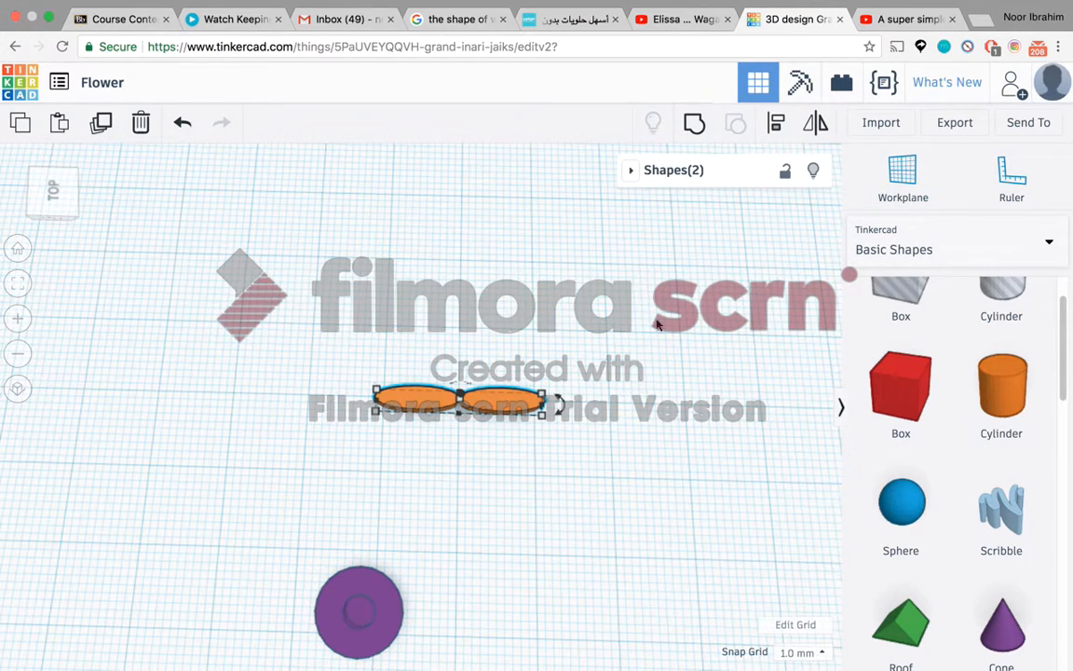
click(697, 125)
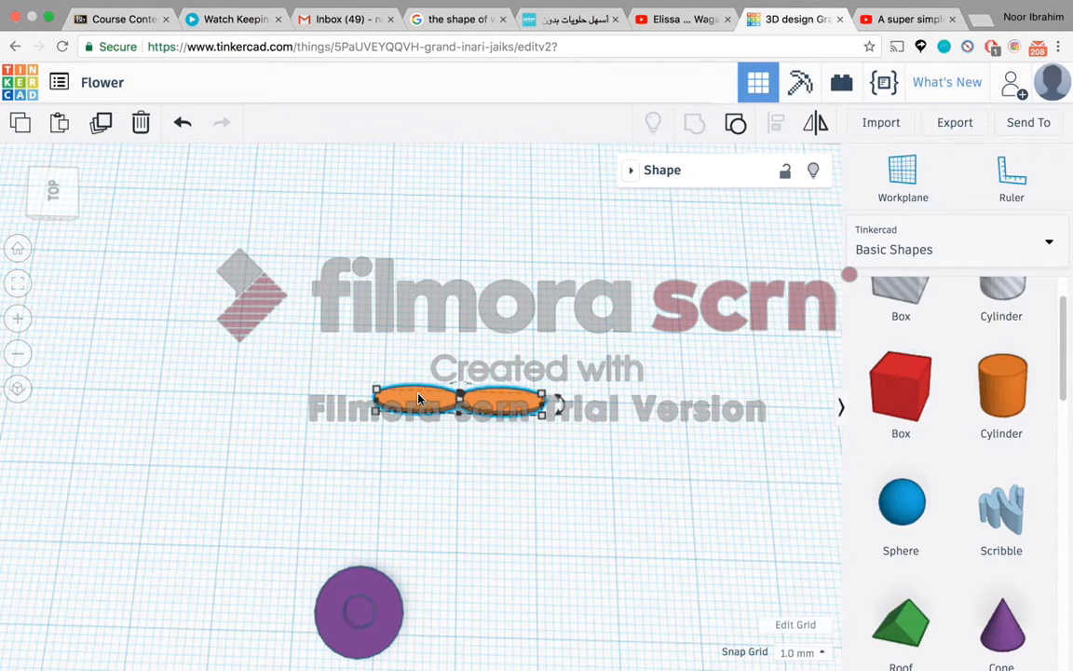
key(super+d)
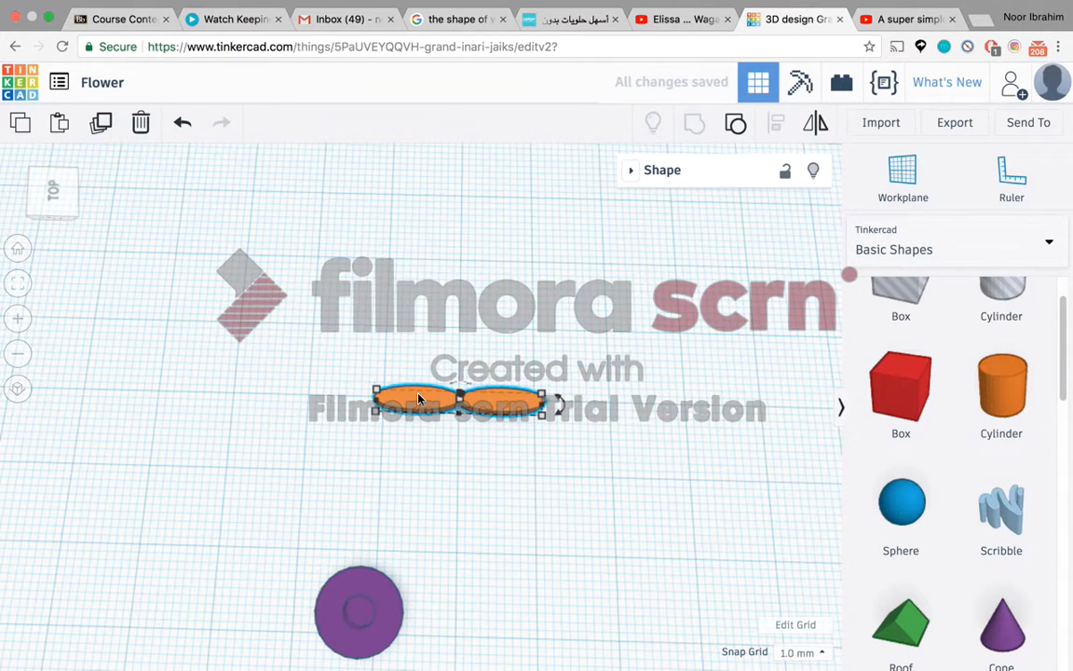
mouse_move(559, 419)
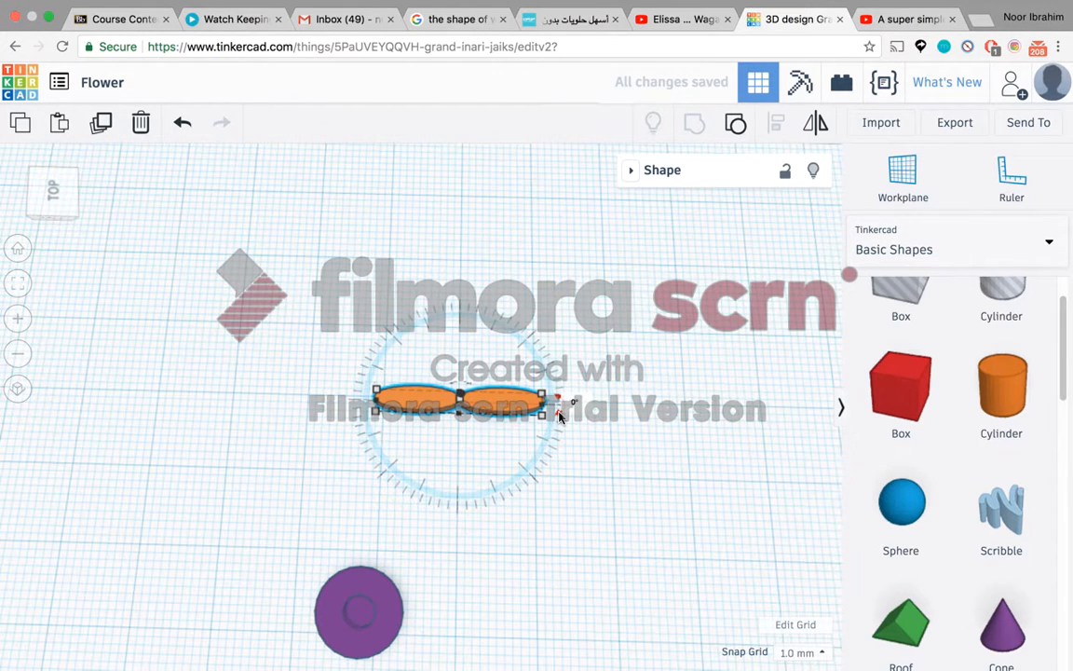
drag(559, 417, 545, 372)
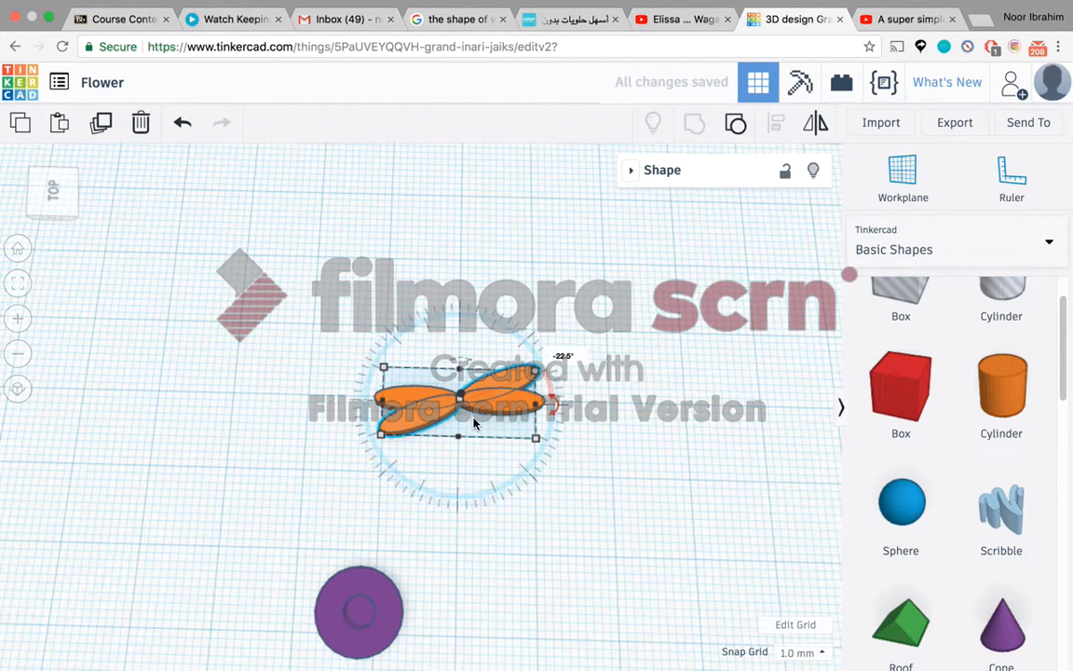
- Repeat the rotated duplication of the oval pair six more times to complete the full ring of petals
key(ctrl+d)
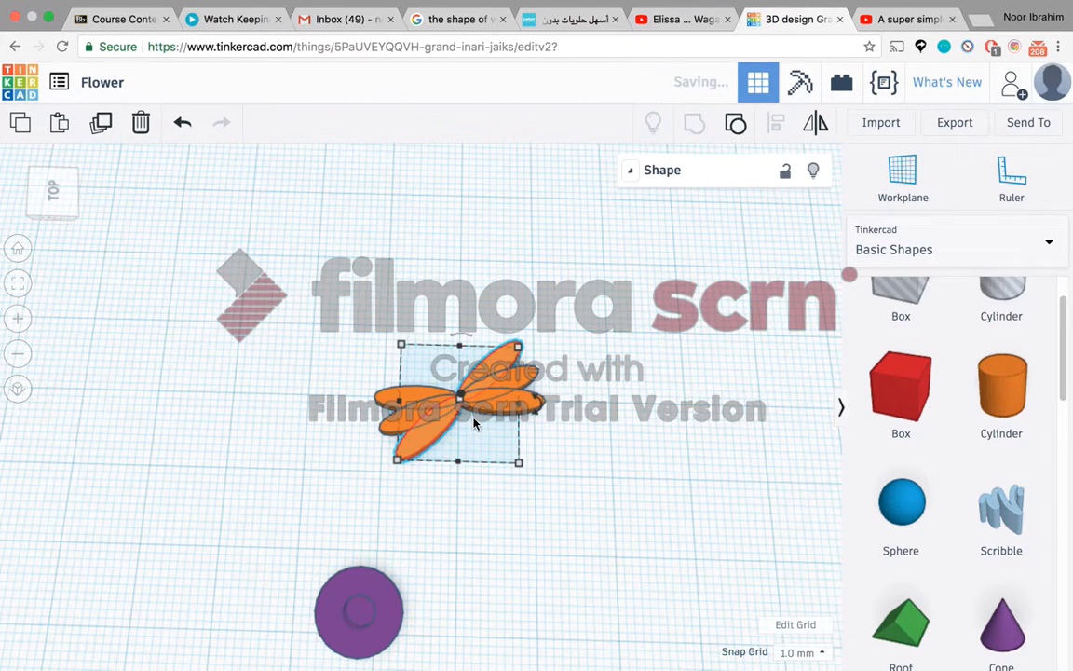
key(ctrl+d)
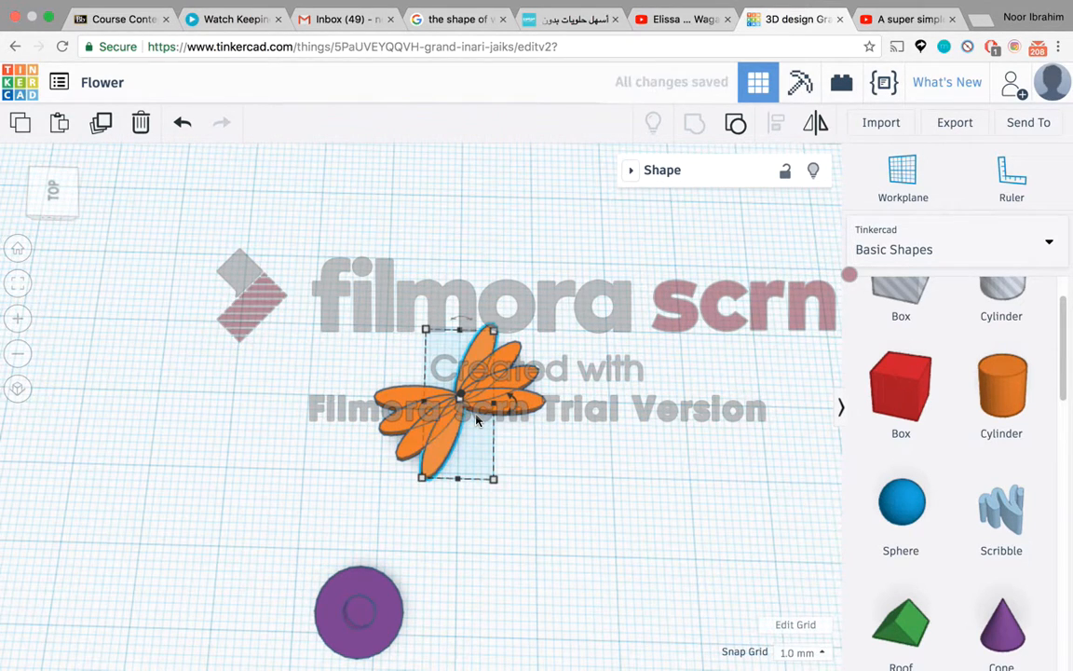
key(ctrl+d)
key(ctrl+d)
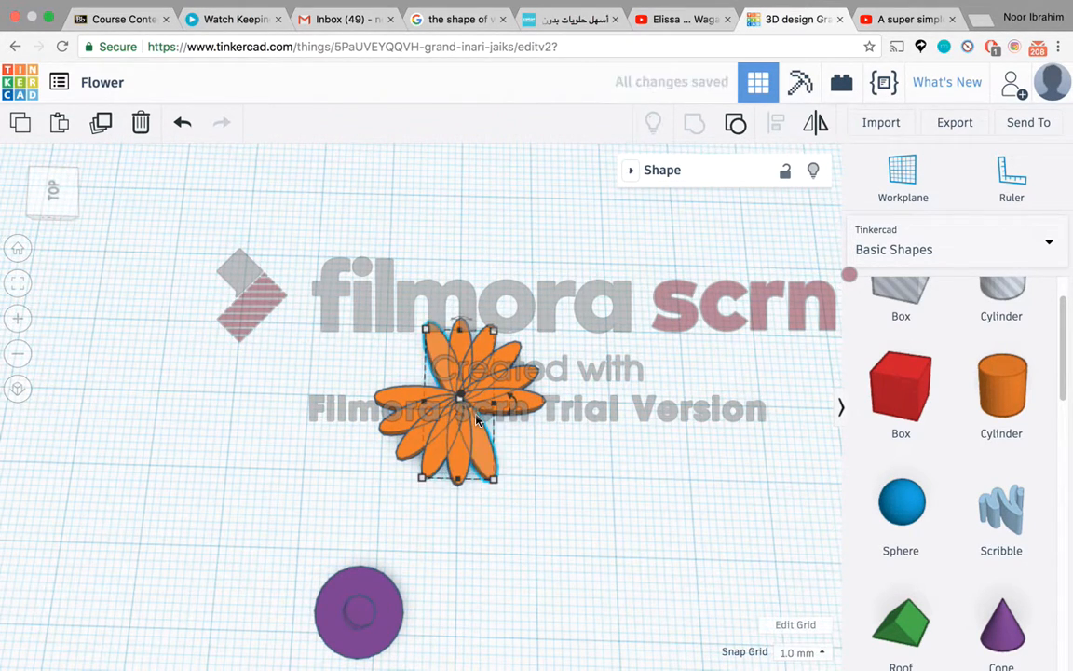
key(ctrl+d)
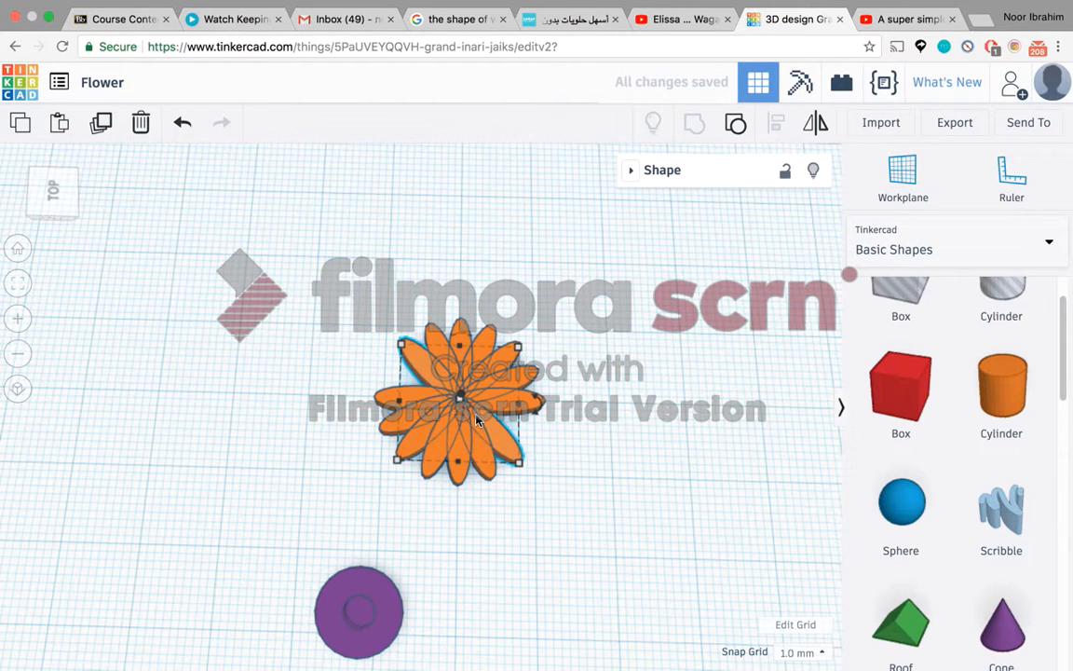
key(ctrl+d)
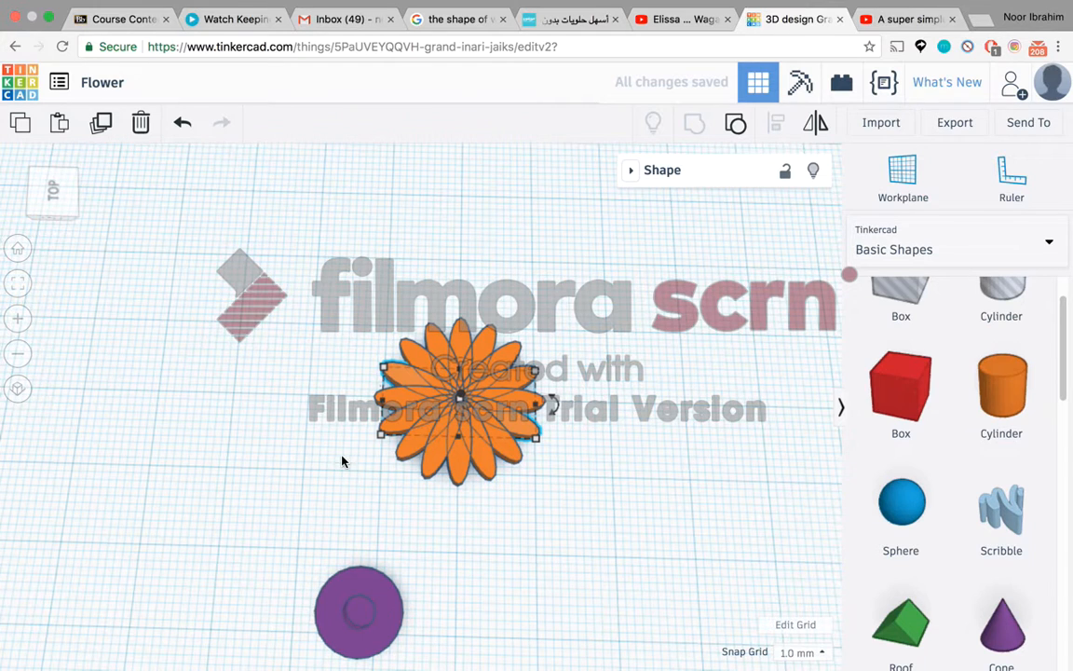
click(327, 401)
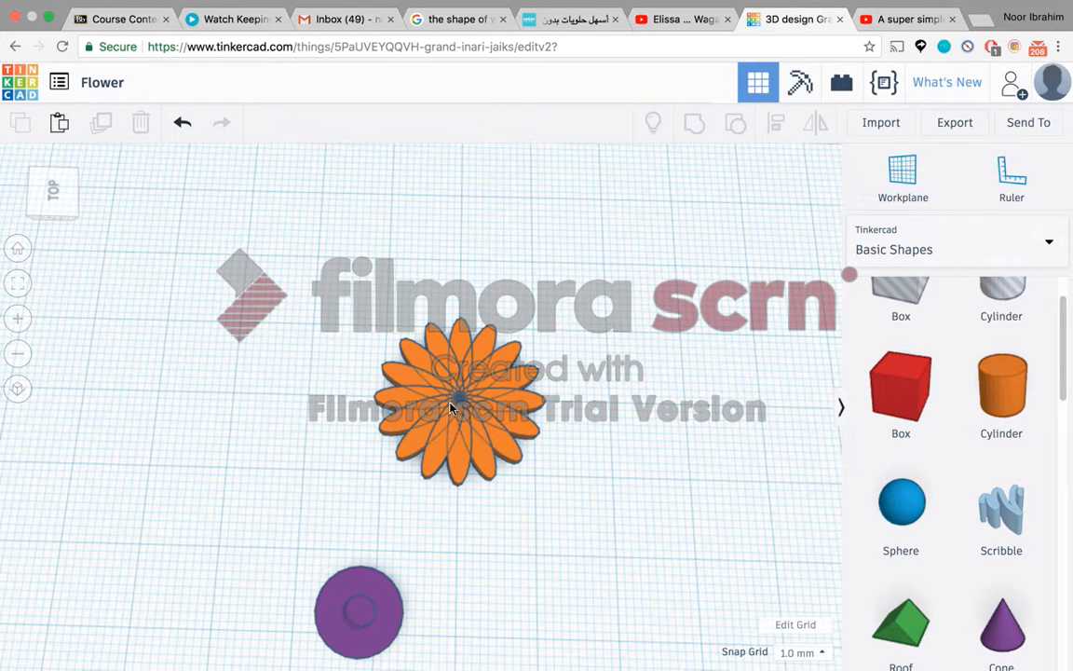
- Group all the orange petal pairs into a single flower shape
drag(337, 289, 587, 523)
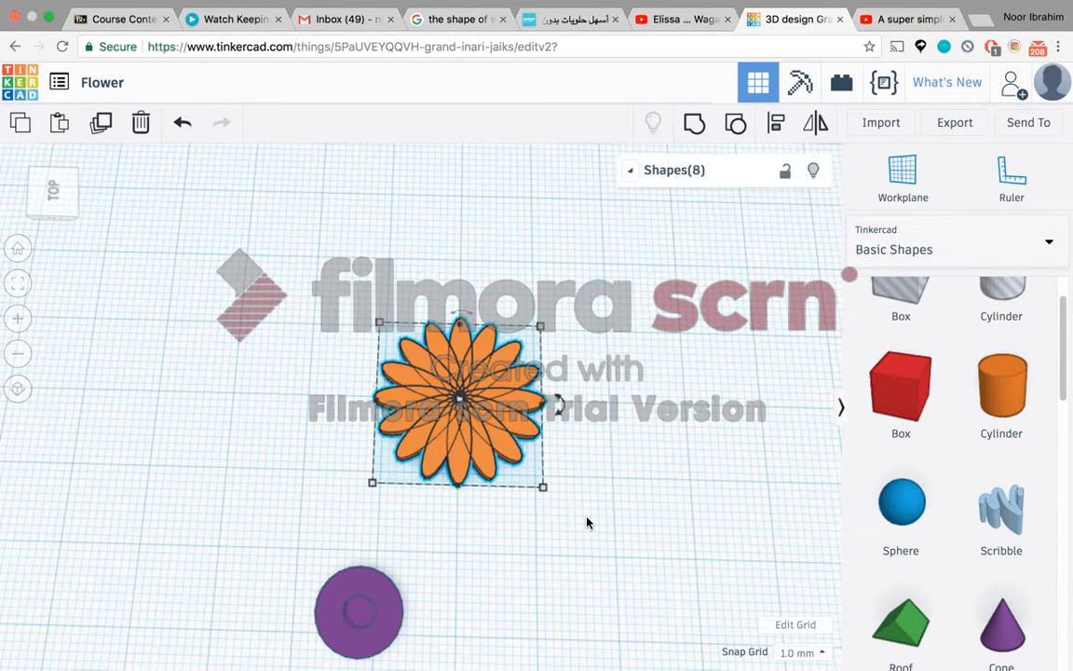
click(696, 126)
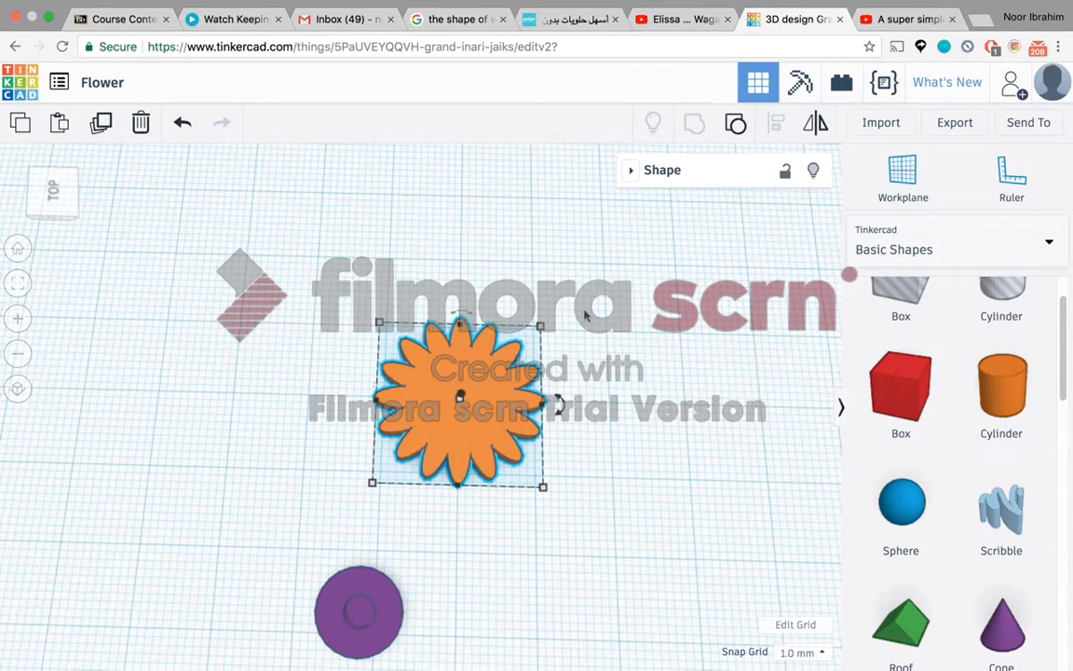
click(560, 348)
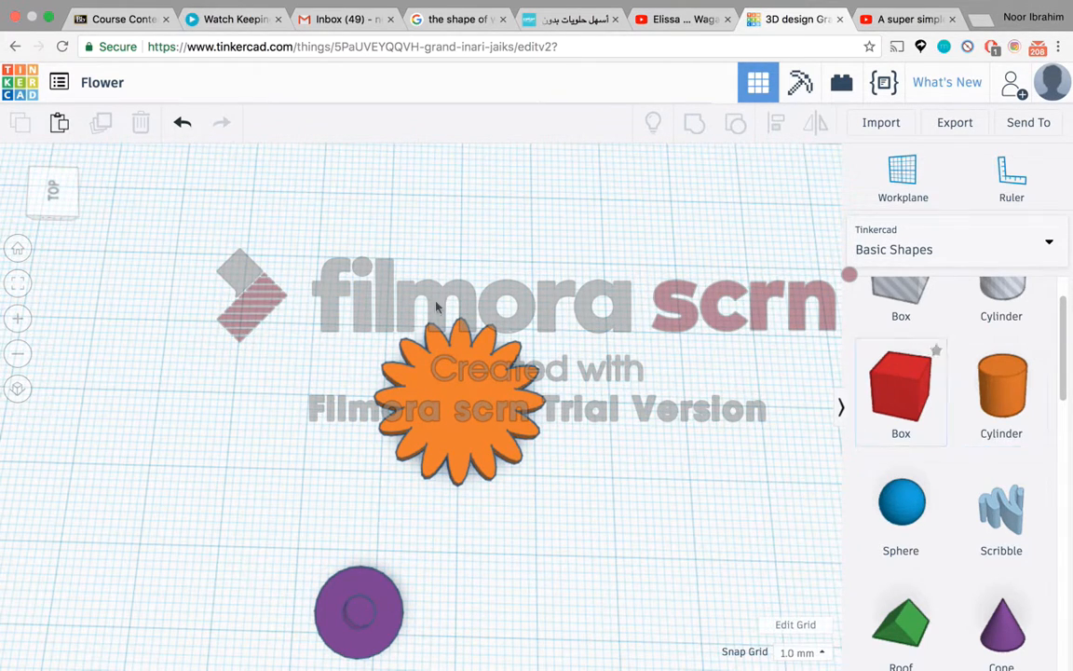
- Recolor the grouped petal shape from the preset colors to bright yellow
drag(353, 312, 592, 485)
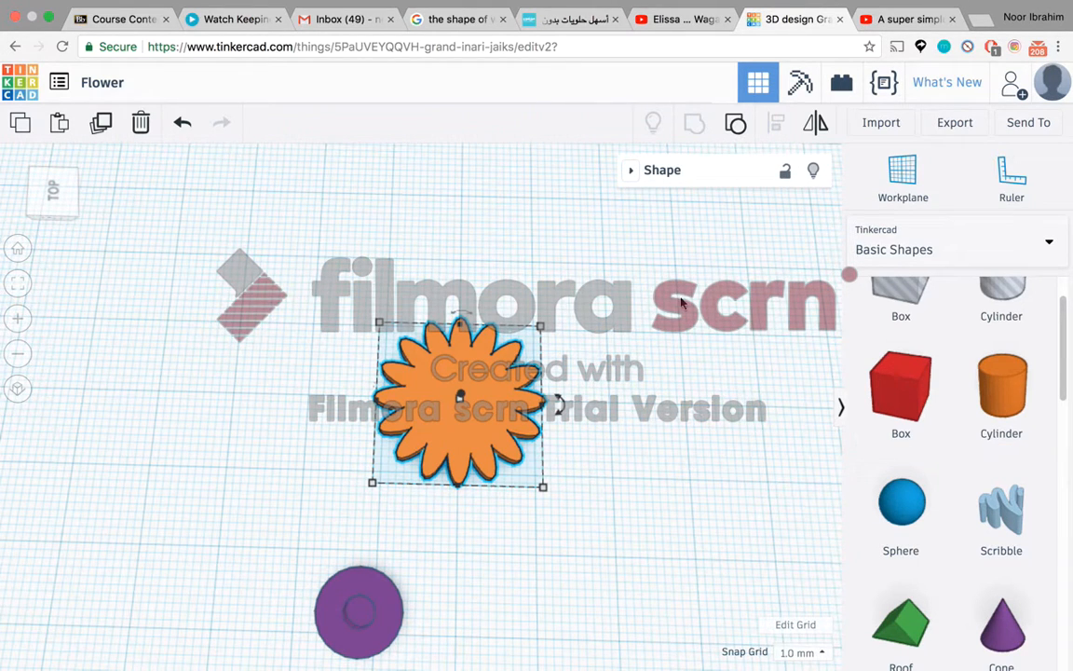
click(631, 175)
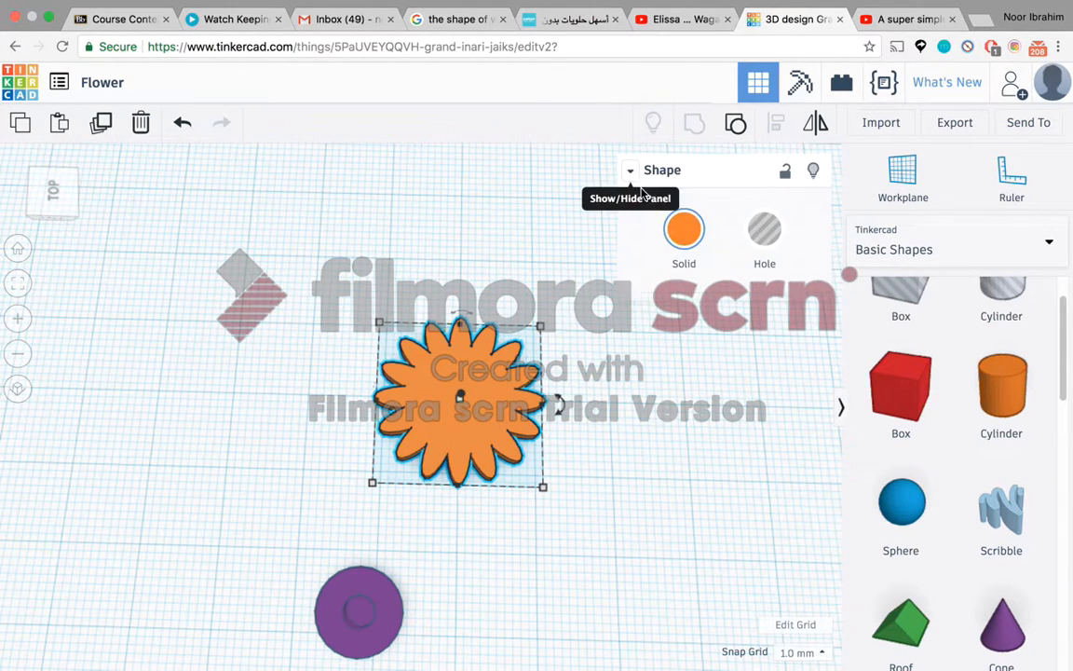
click(685, 229)
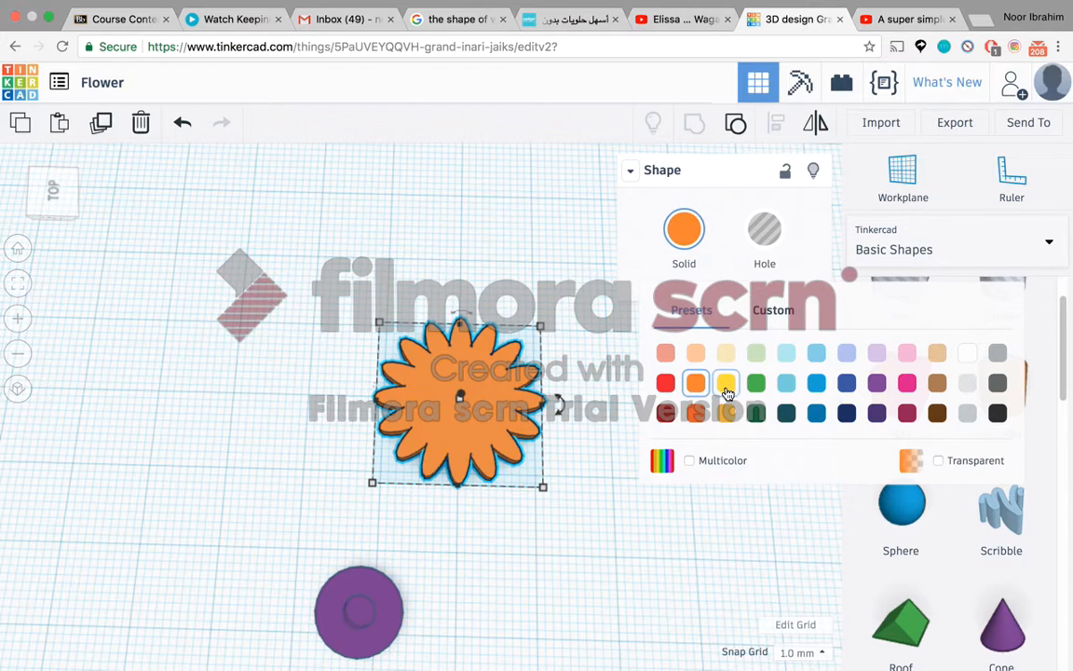
click(726, 390)
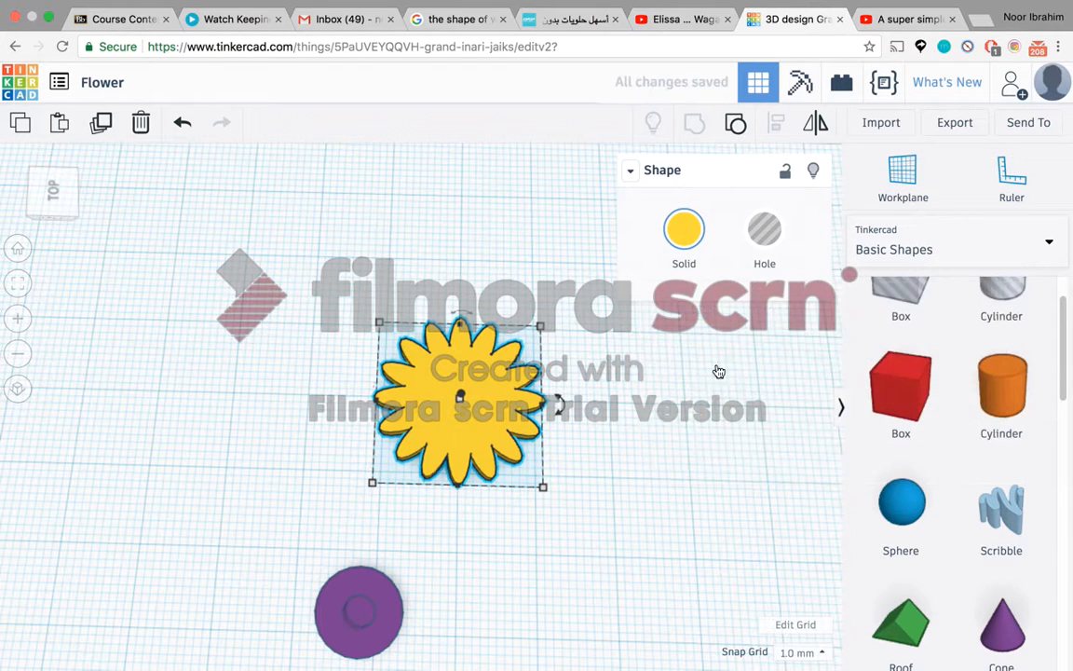
click(524, 206)
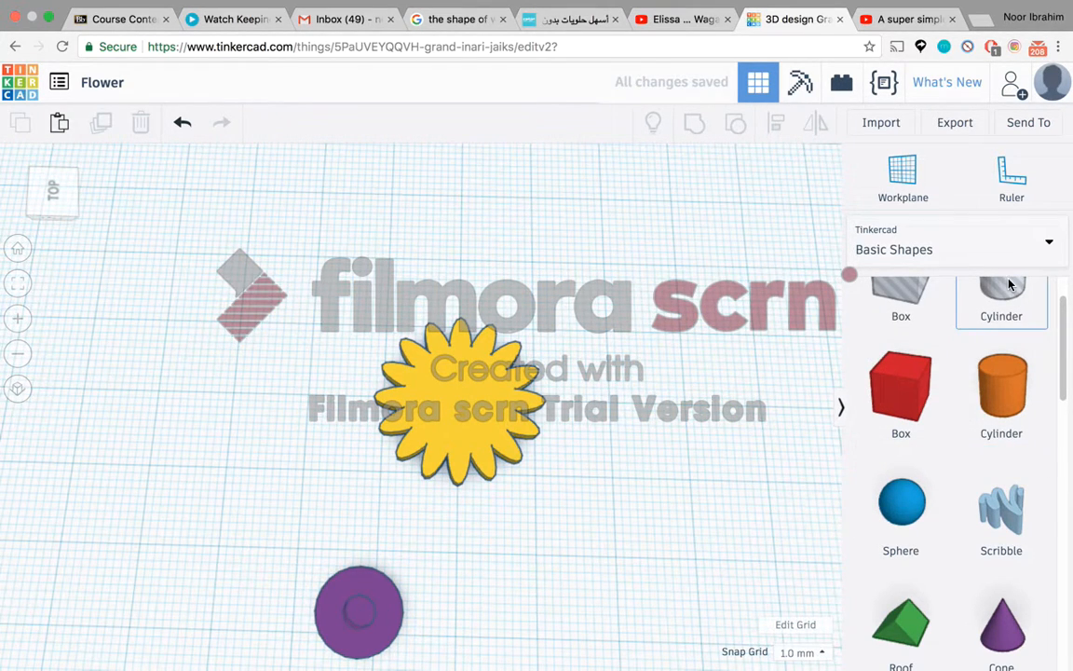
- Place a solid orange cylinder beside the yellow petals and set its base to 3 mm by 3 mm
drag(1011, 391, 638, 317)
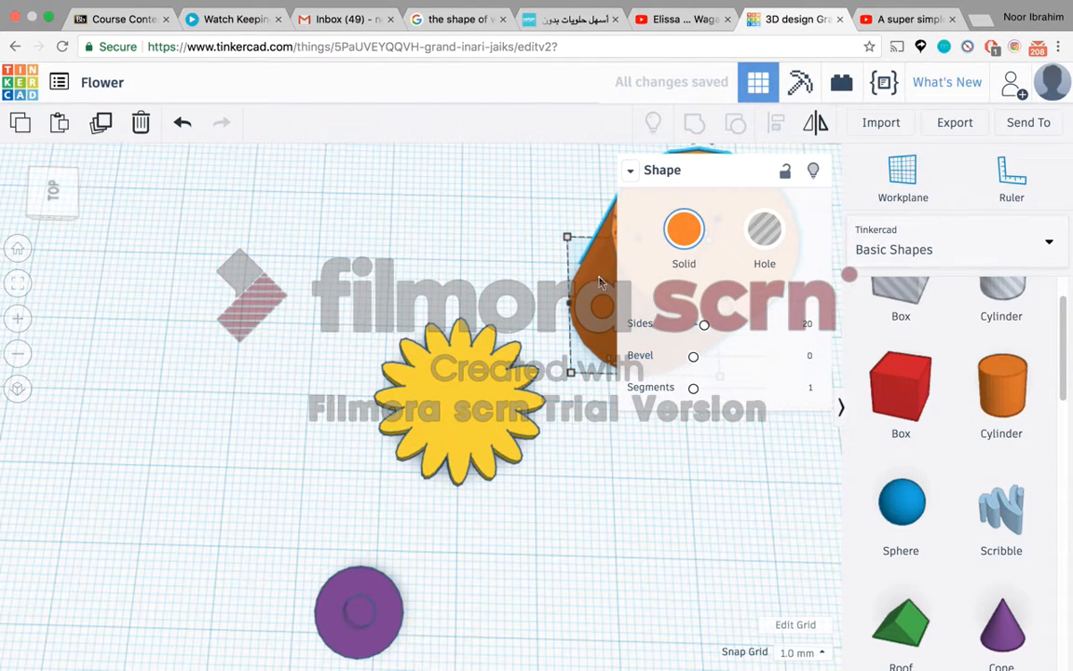
click(631, 170)
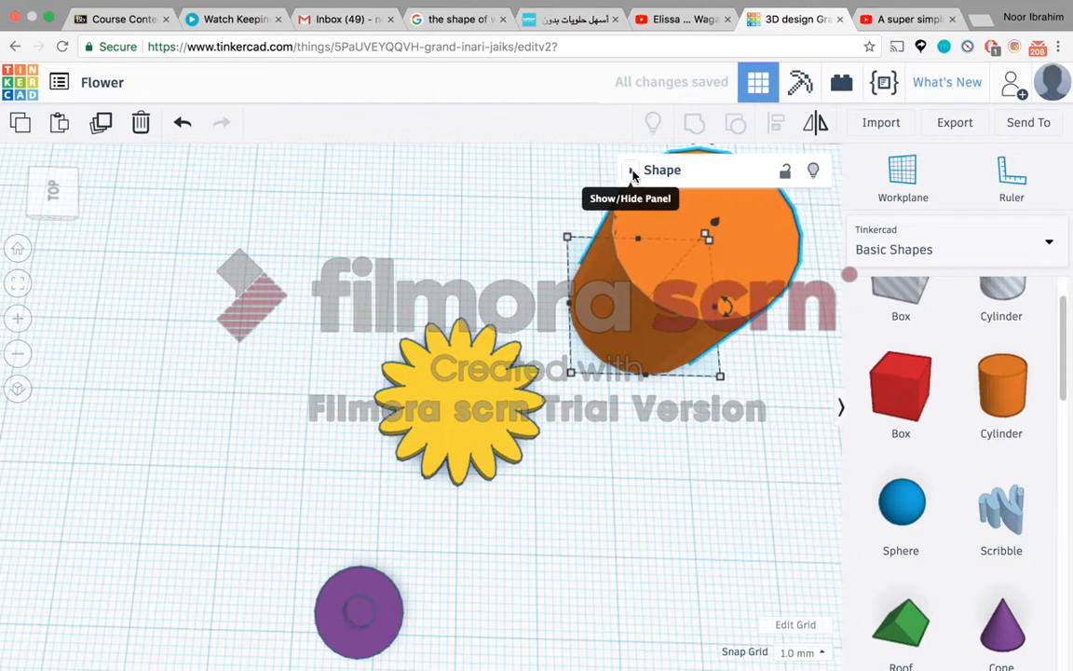
click(722, 384)
click(690, 374)
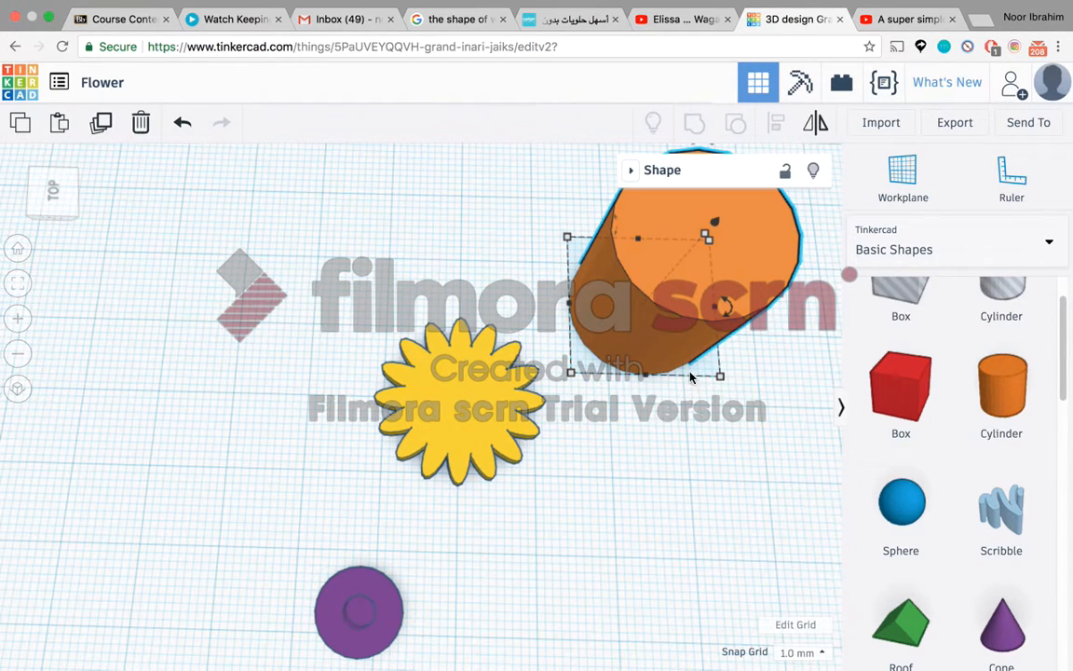
click(720, 376)
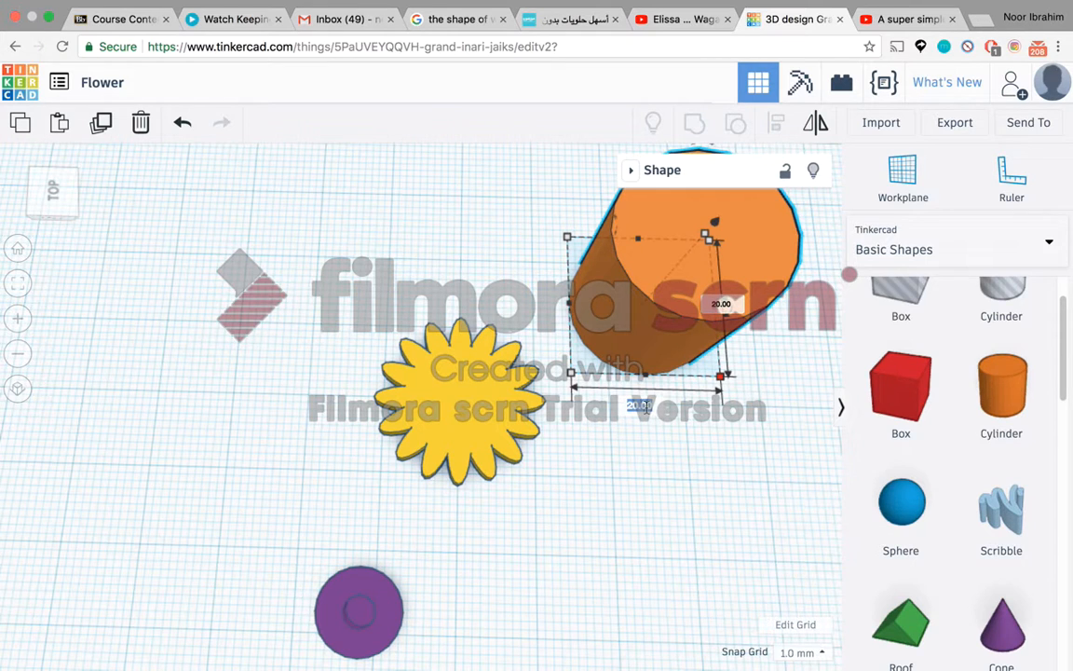
text(3)
key(Tab)
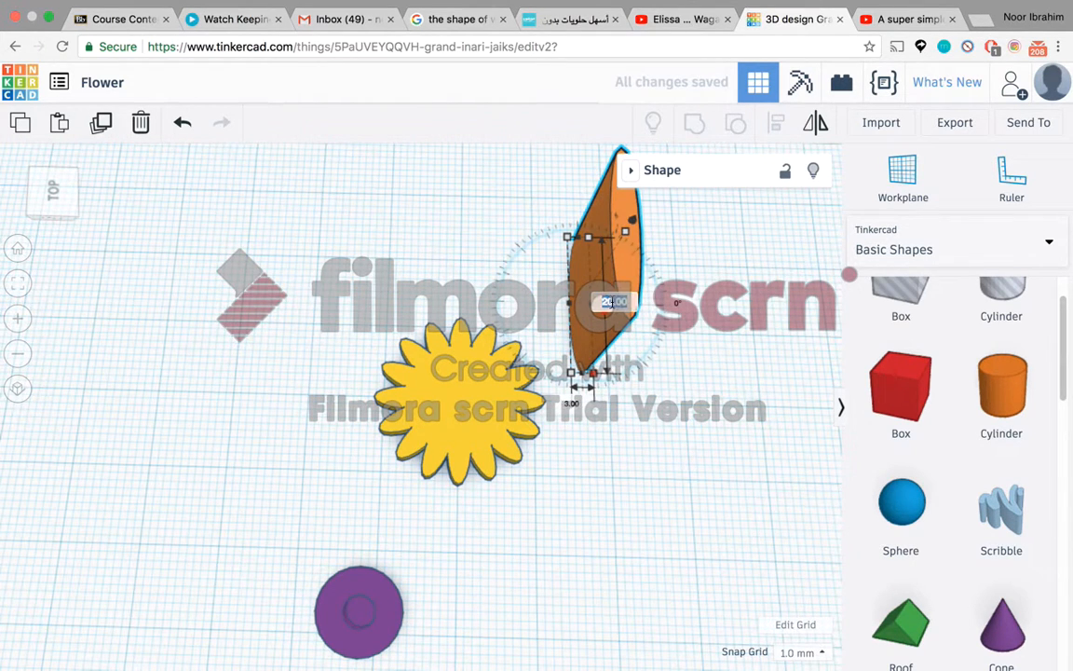
text(3)
key(Return)
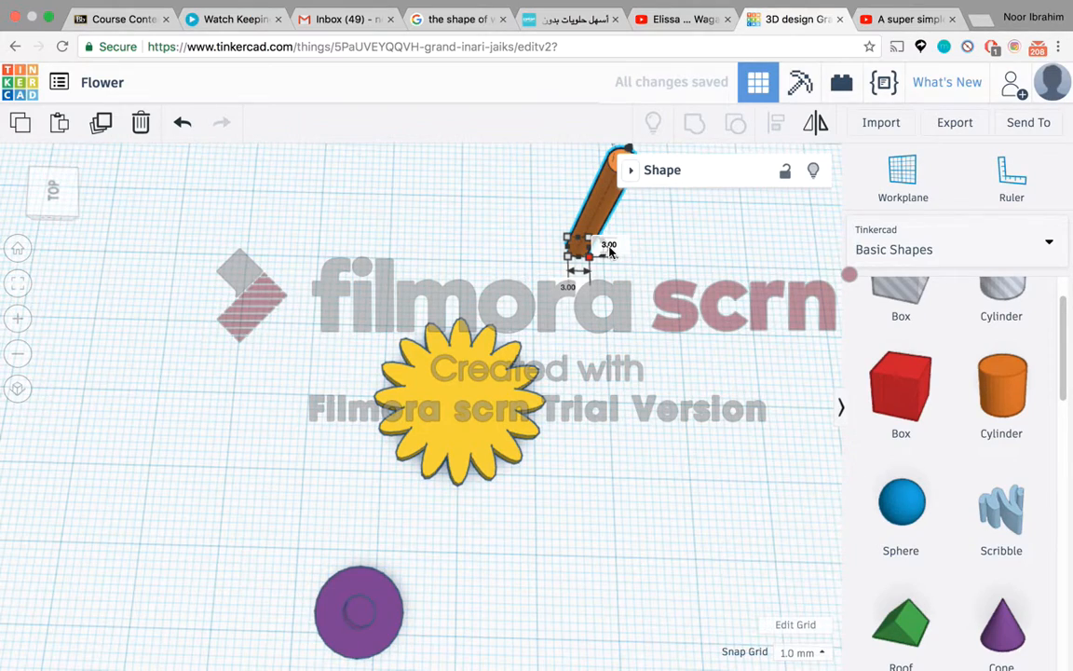
- Lower the height of the thin orange cylinder to 1 mm, viewing it from an angle
drag(50, 201, 36, 216)
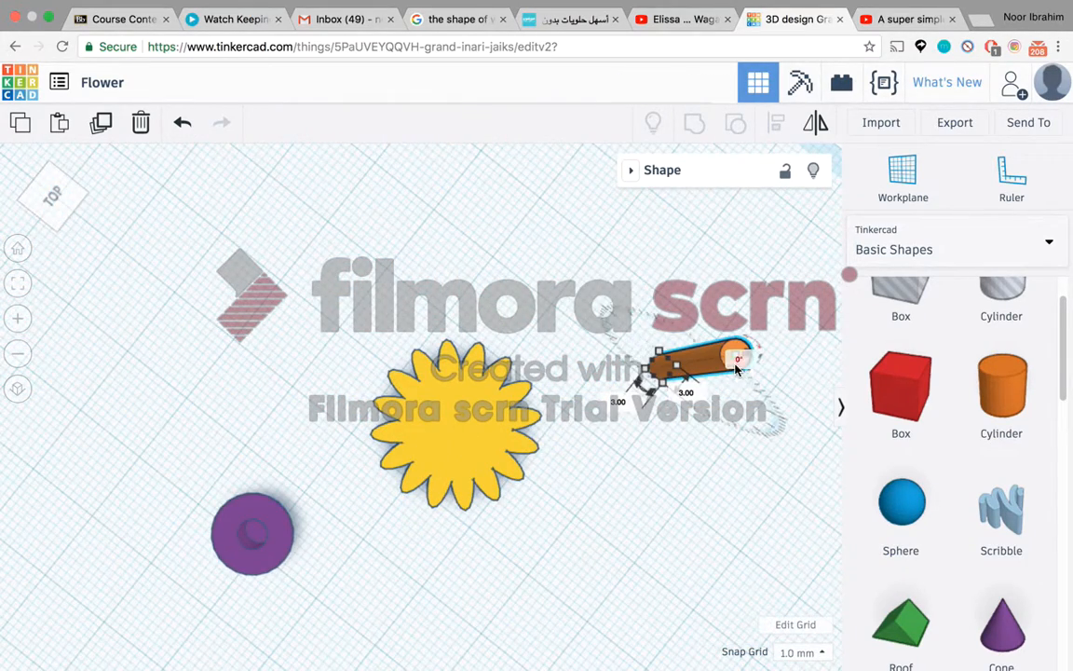
click(70, 205)
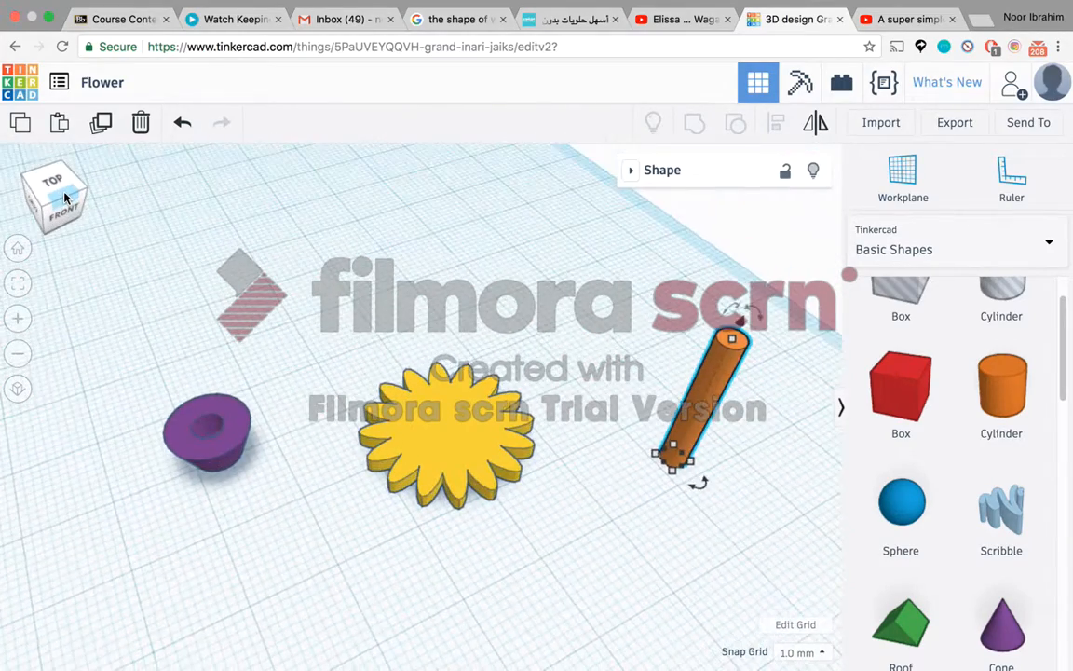
drag(722, 300, 691, 447)
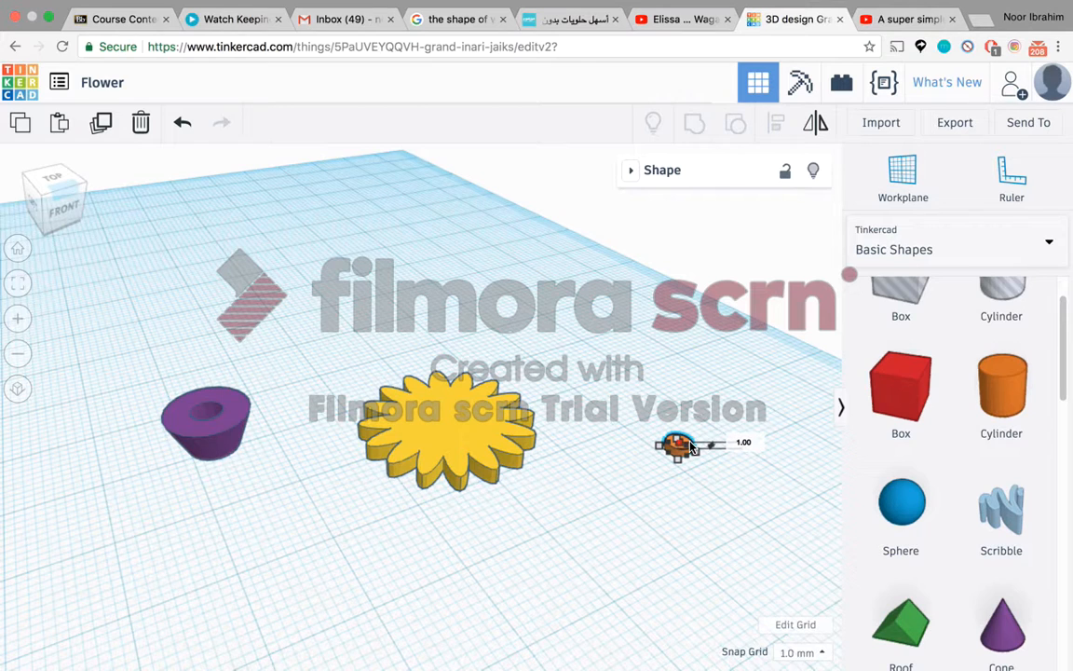
click(605, 401)
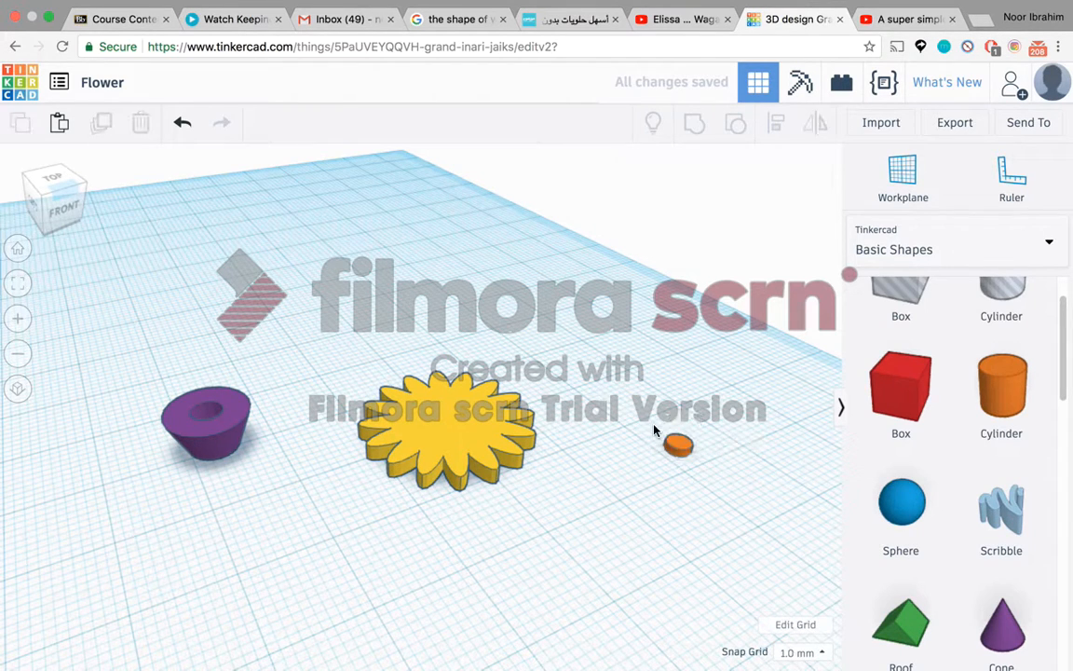
- Recolor the small orange disc to the black preset color
click(685, 445)
click(630, 171)
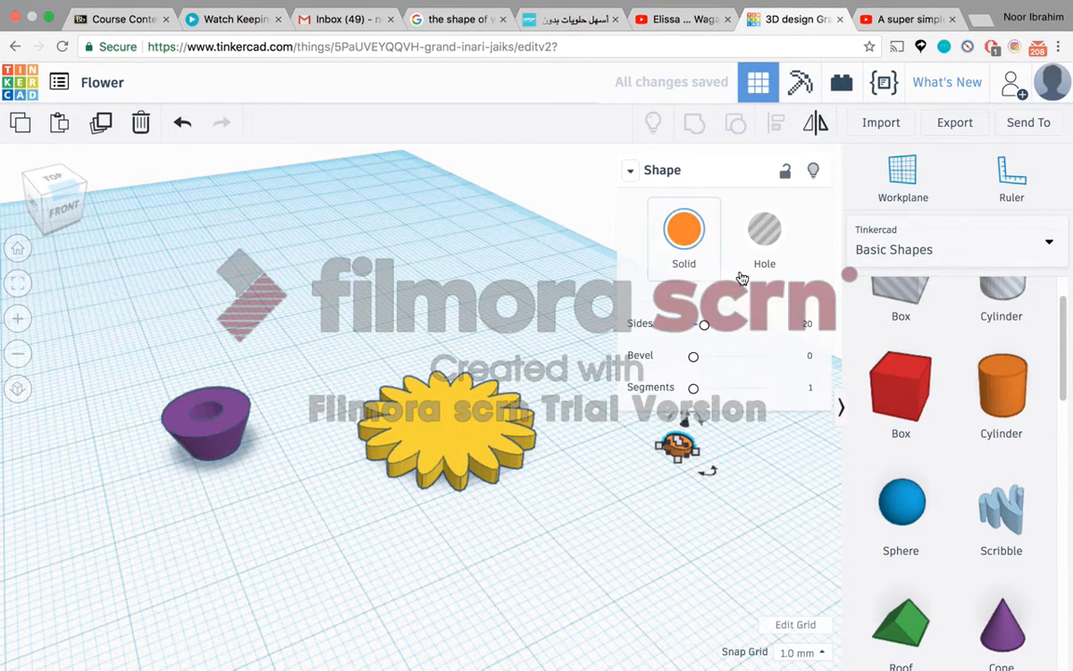
click(685, 240)
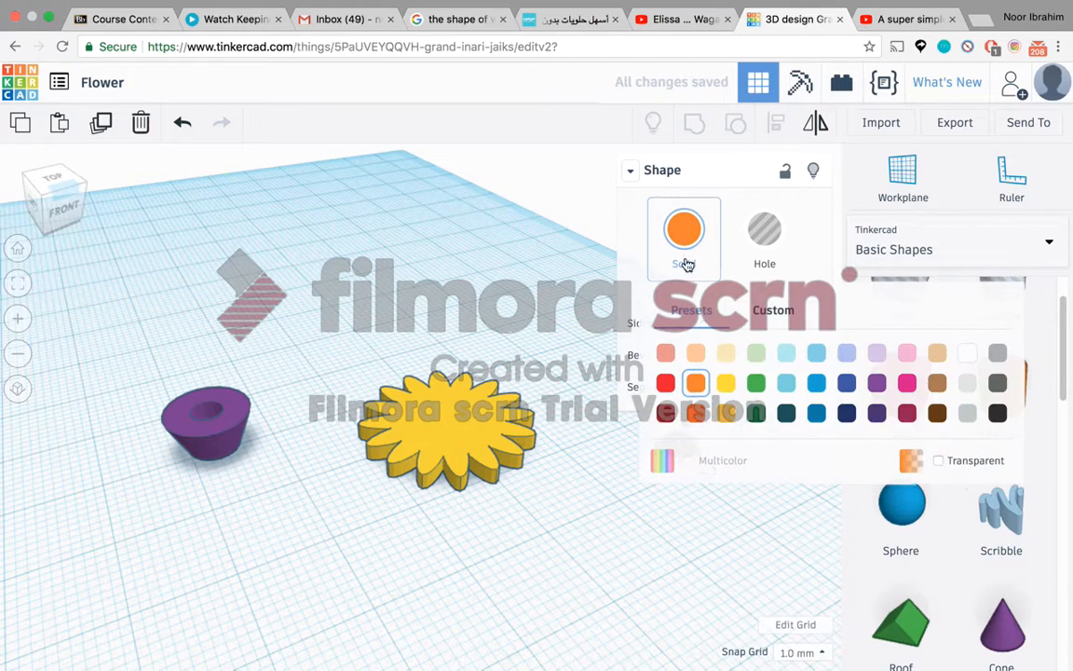
click(997, 415)
click(630, 172)
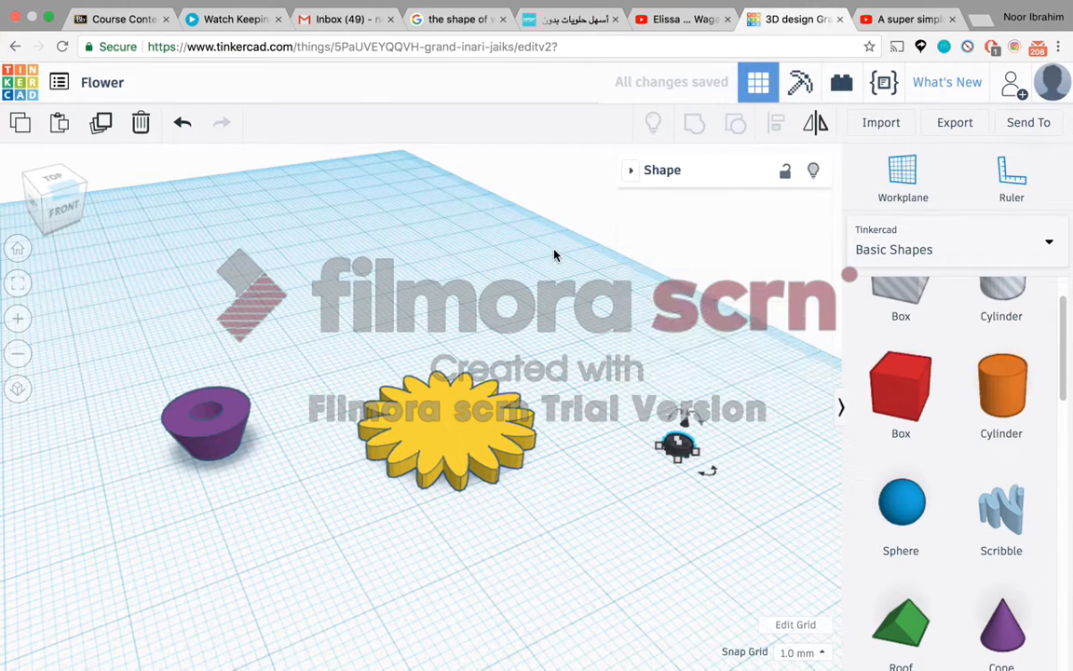
- Align the small black disc and the yellow petal shape on their centers in both horizontal directions
drag(312, 335, 742, 547)
click(776, 123)
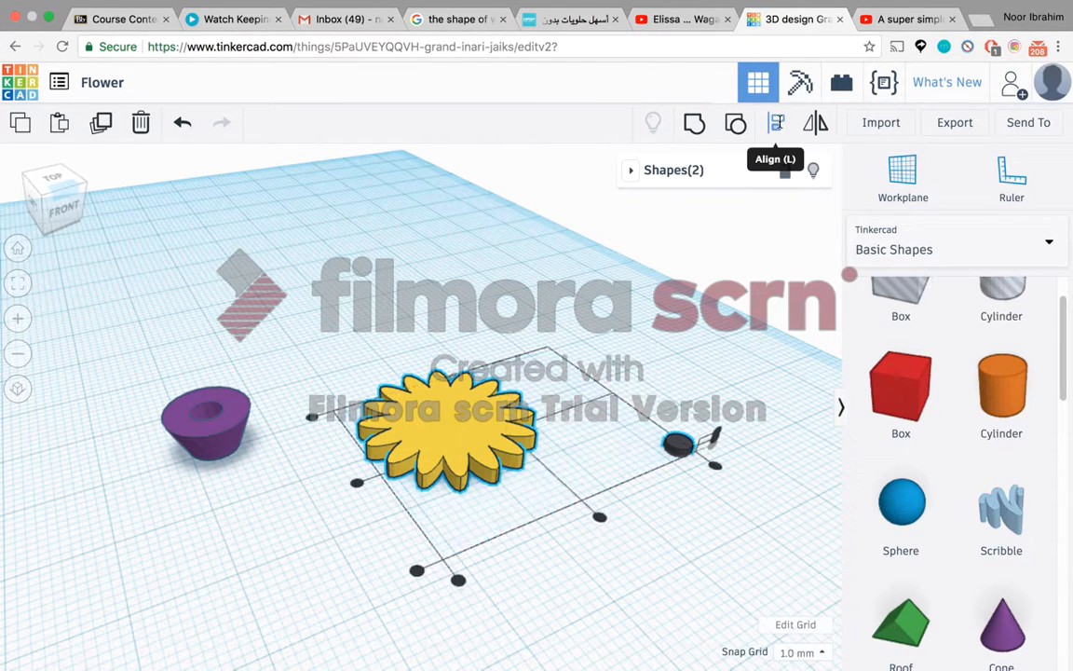
click(356, 482)
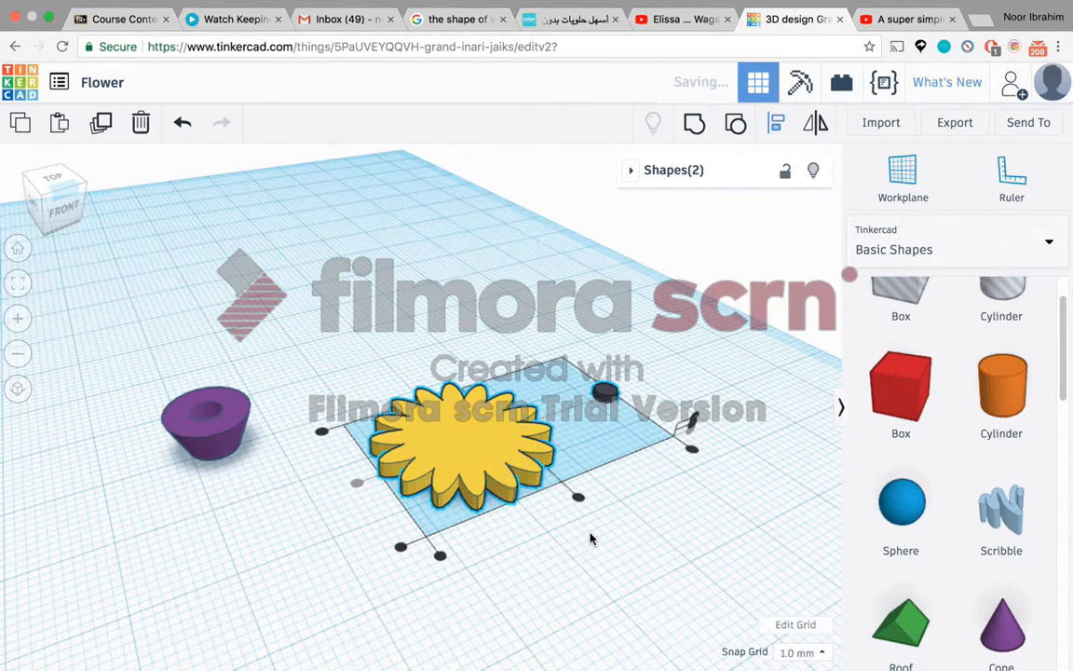
click(576, 498)
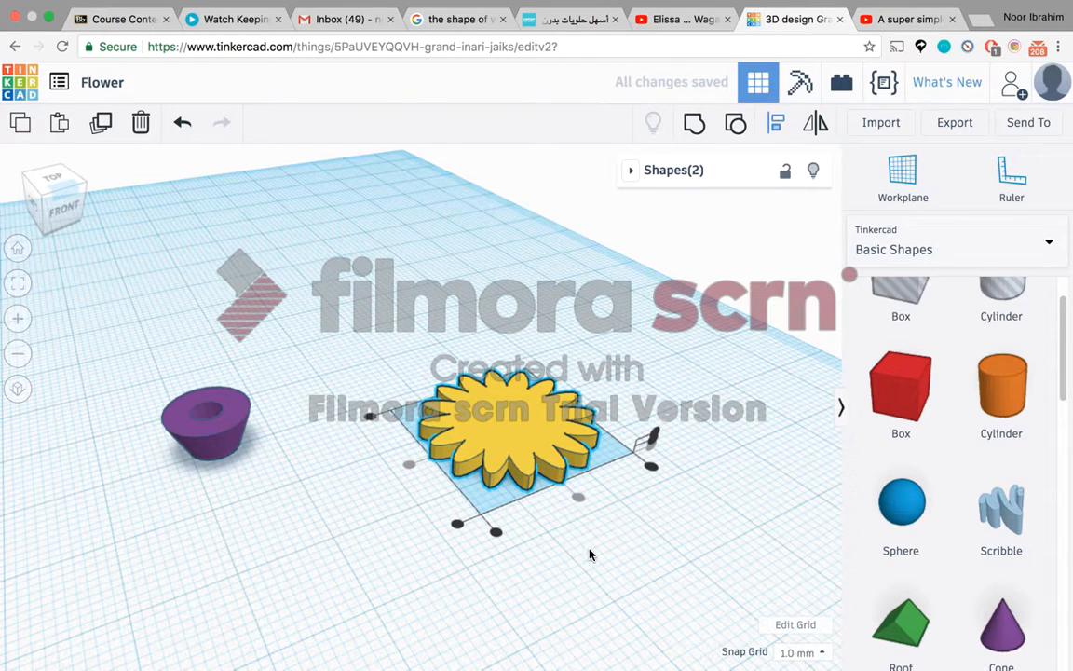
- Align the black disc's top with the petals' top and move the yellow petals back by about 14.5 mm, off the disc
click(655, 437)
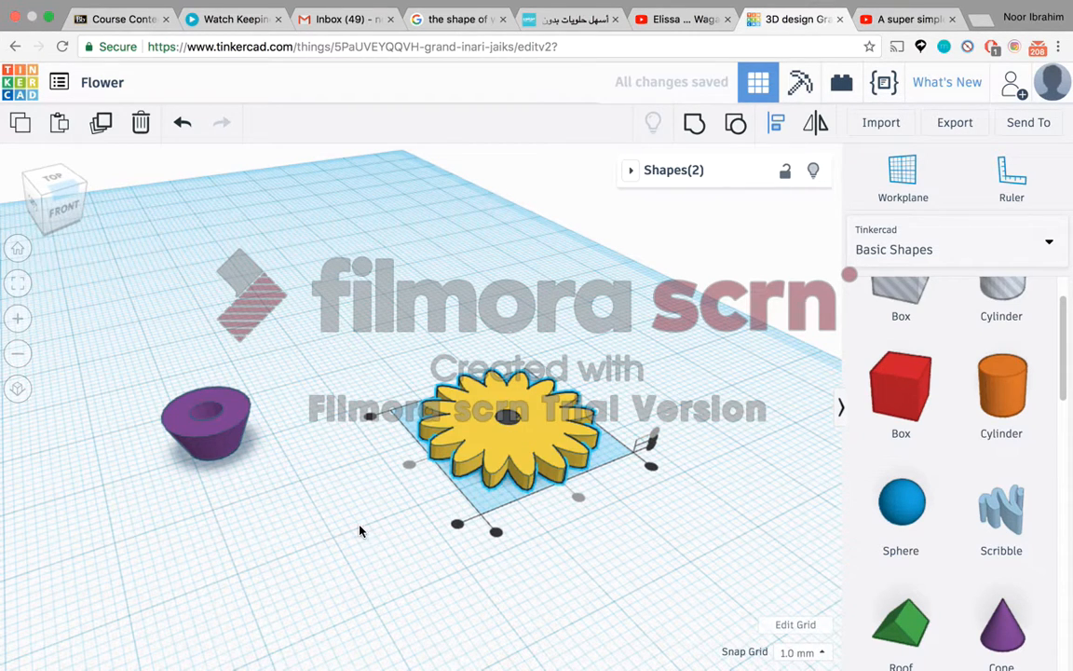
click(509, 421)
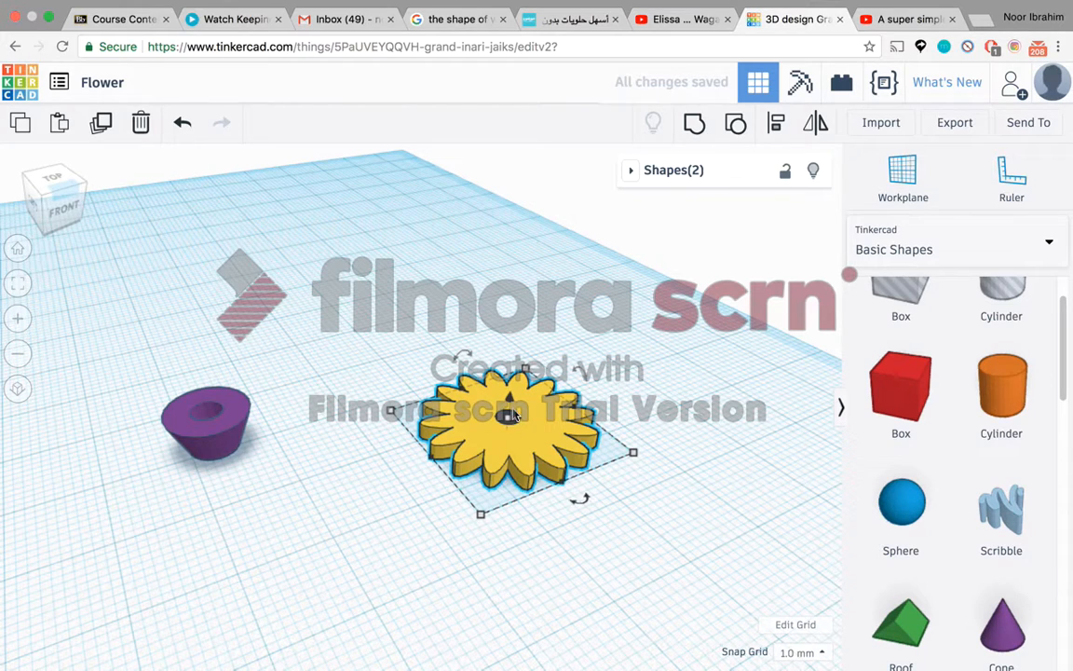
click(517, 421)
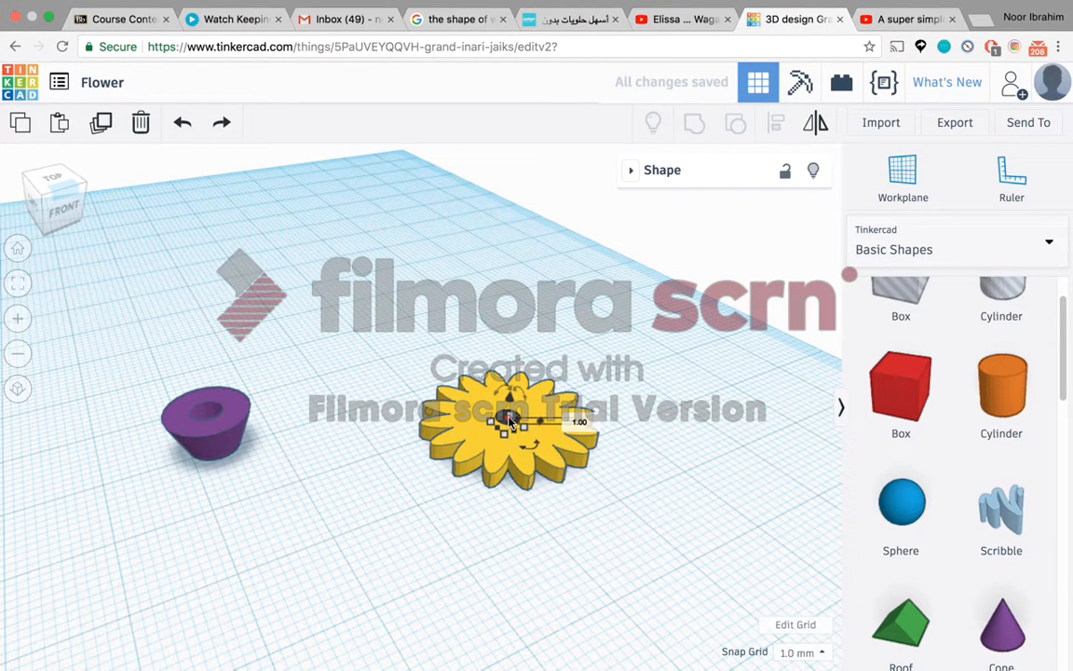
drag(440, 402, 372, 351)
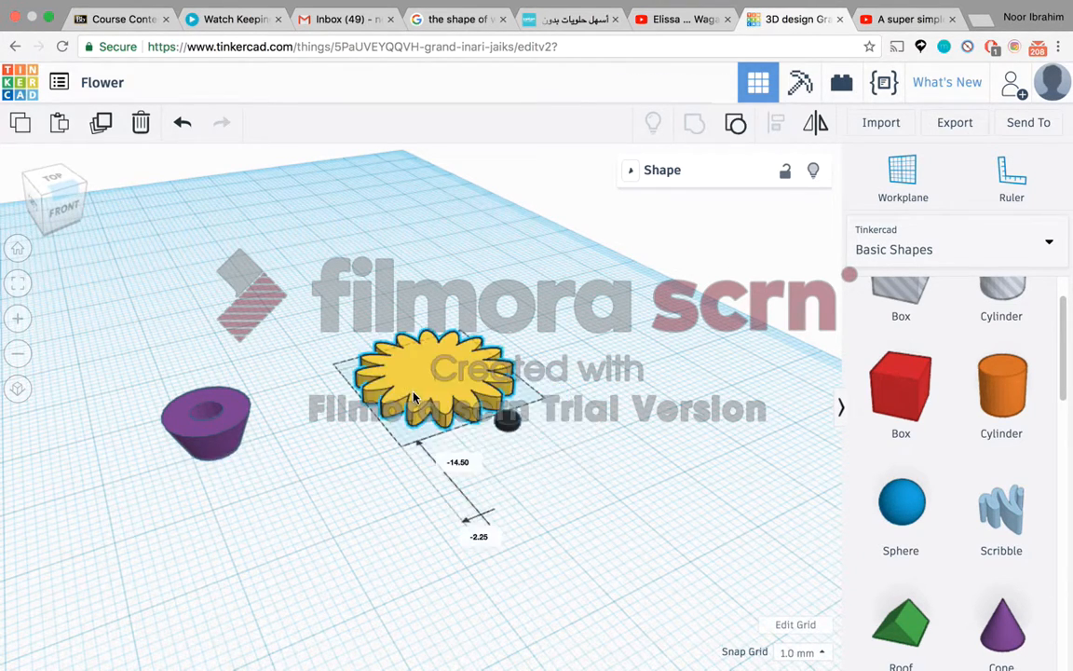
- Set the height of the black disc to 5 mm and compare it with the yellow petals' thickness
click(507, 424)
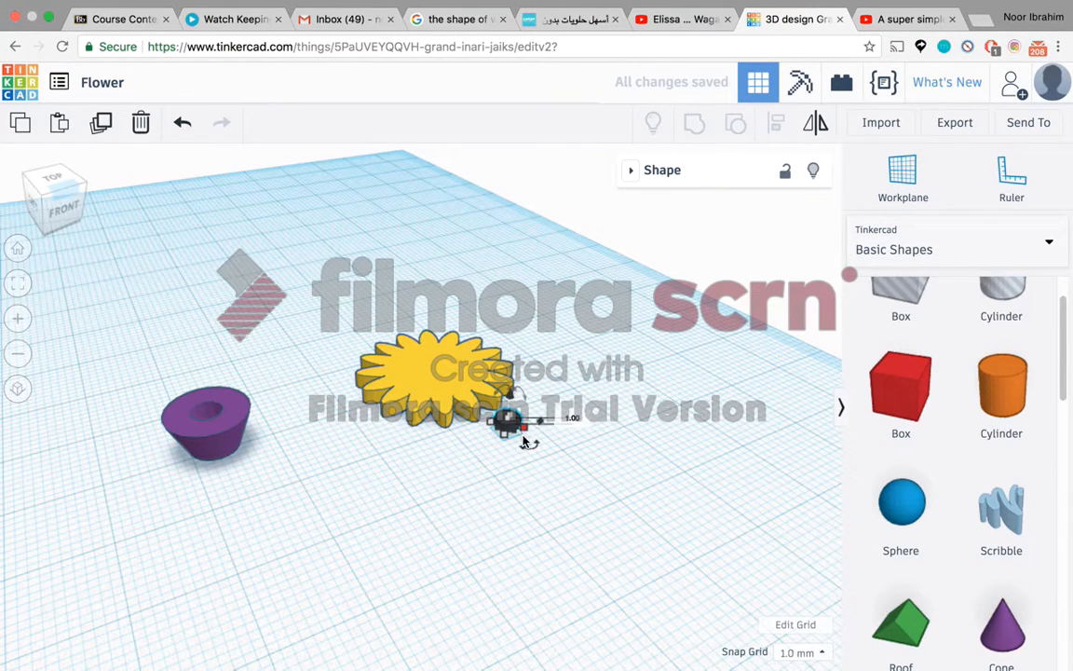
click(572, 420)
text(5)
key(Return)
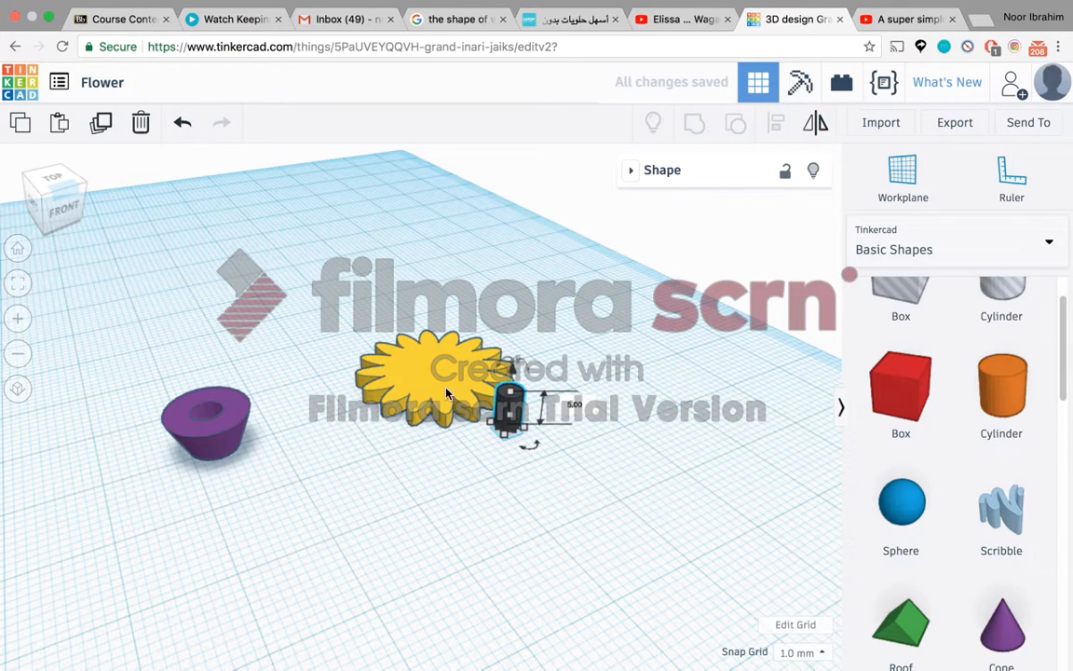
click(471, 411)
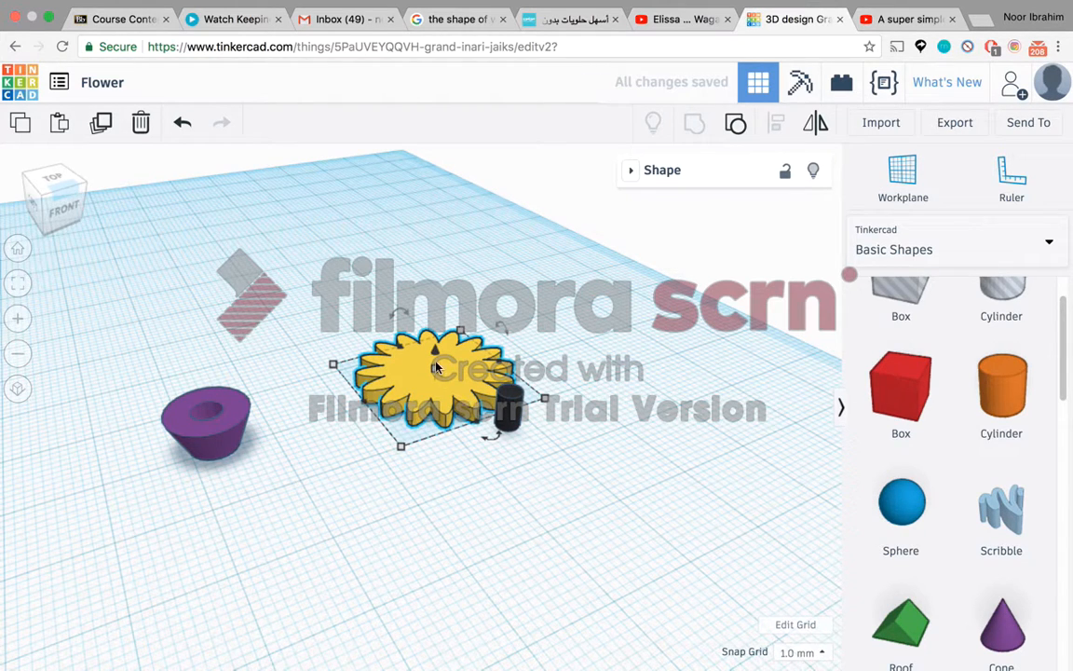
mouse_move(436, 371)
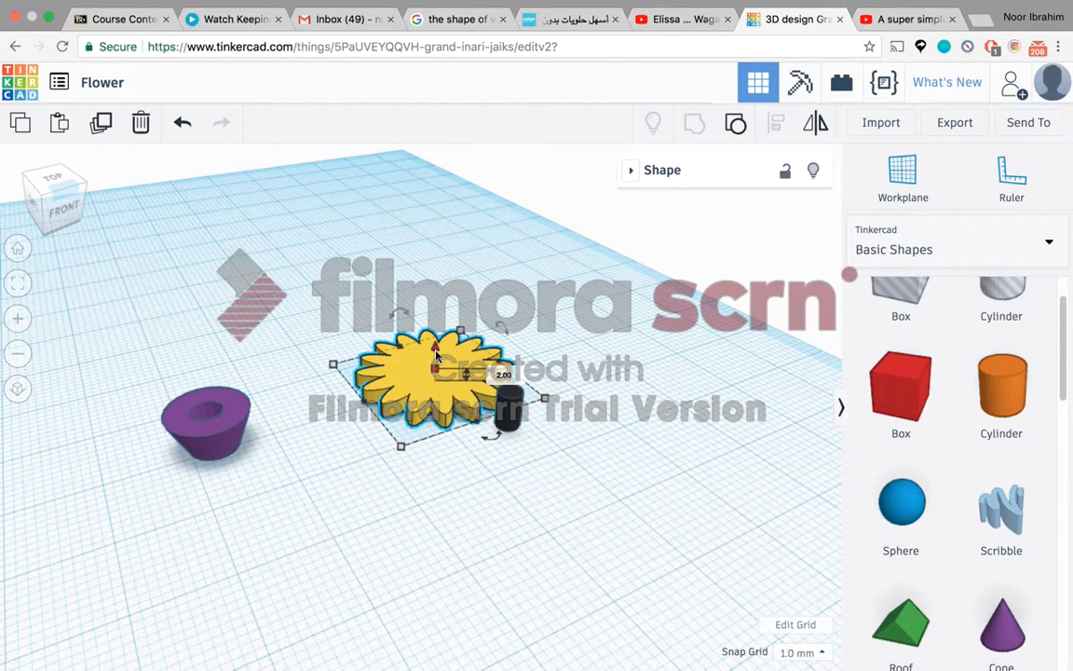
- Set the height of the black cylinder beside the petals to 3 mm
click(500, 416)
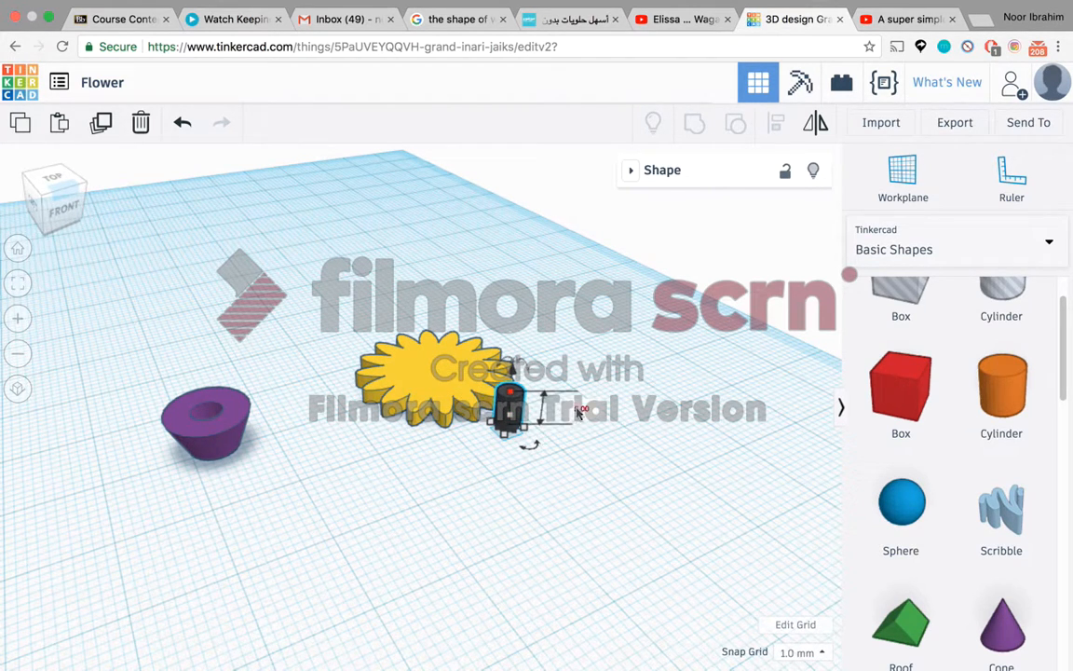
click(580, 409)
text(3)
key(Return)
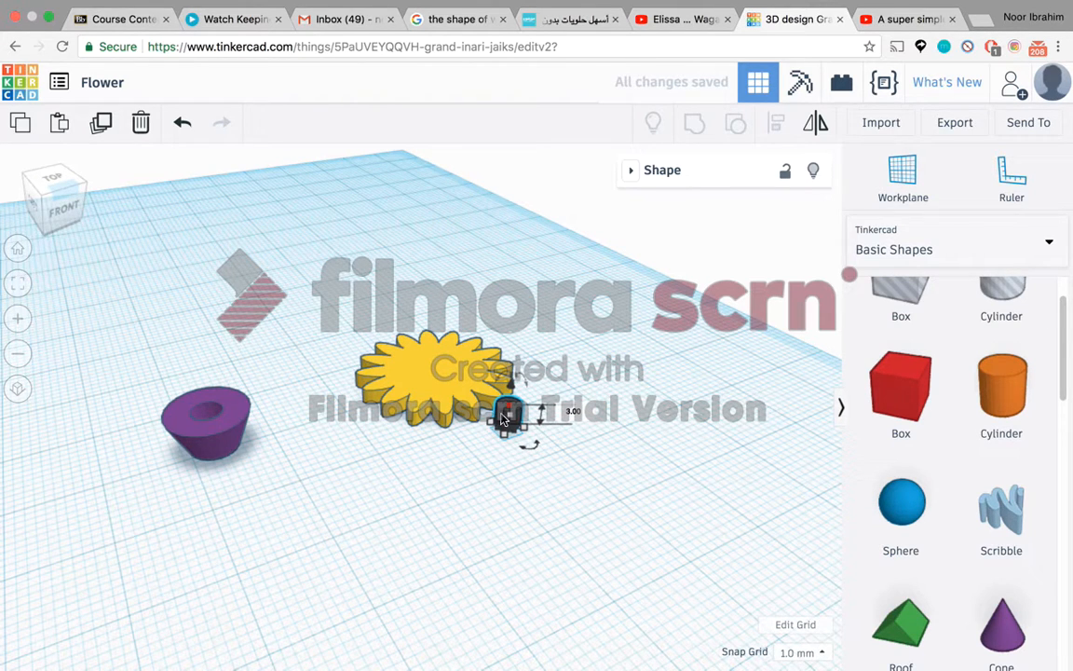
- Center the black cylinder and the yellow petals on each other in both horizontal directions and align their tops
drag(312, 305, 575, 465)
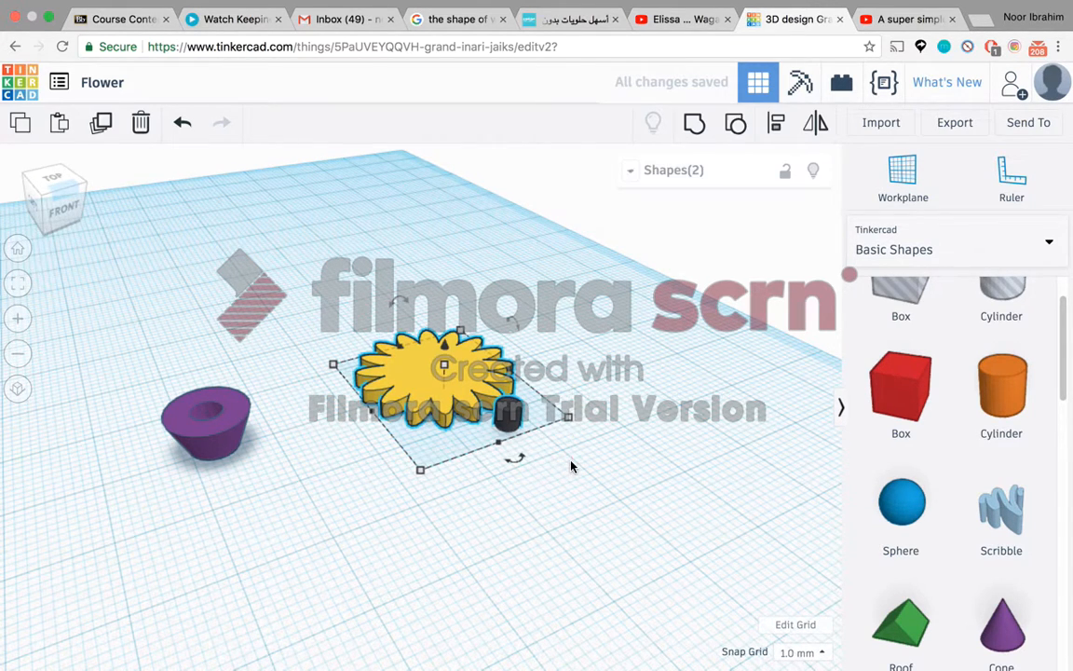
click(776, 124)
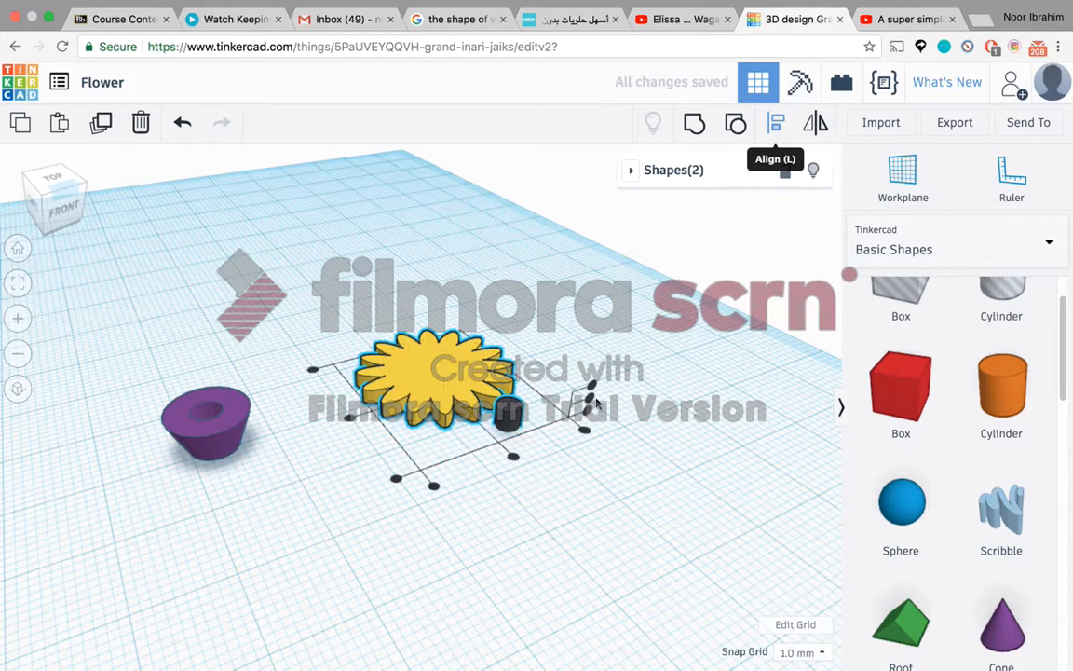
click(513, 457)
click(351, 417)
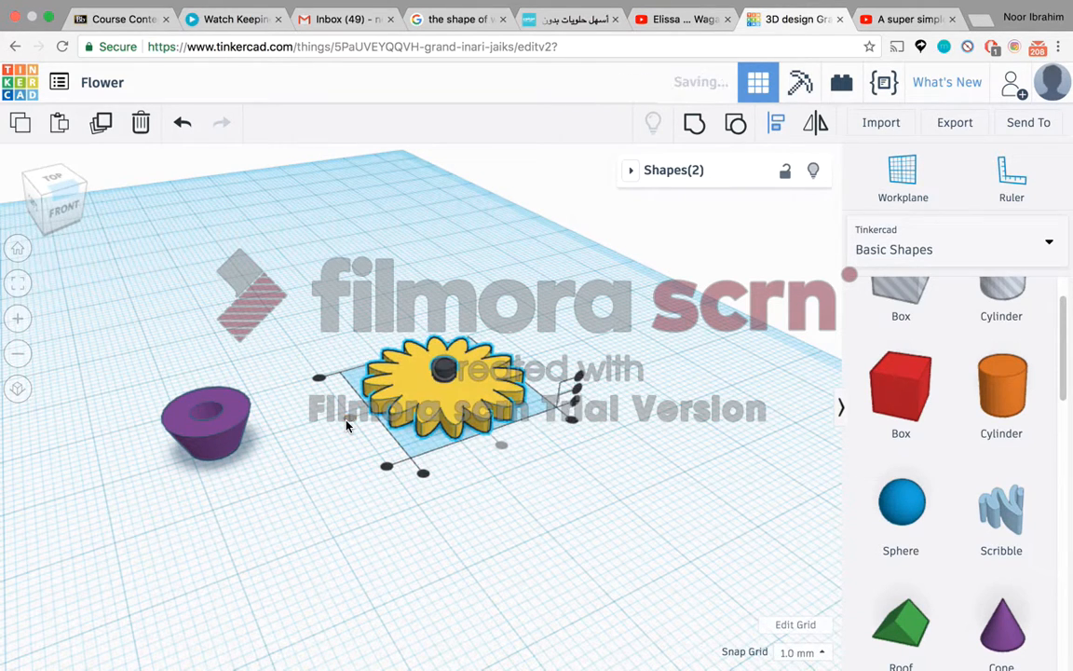
click(577, 382)
click(523, 478)
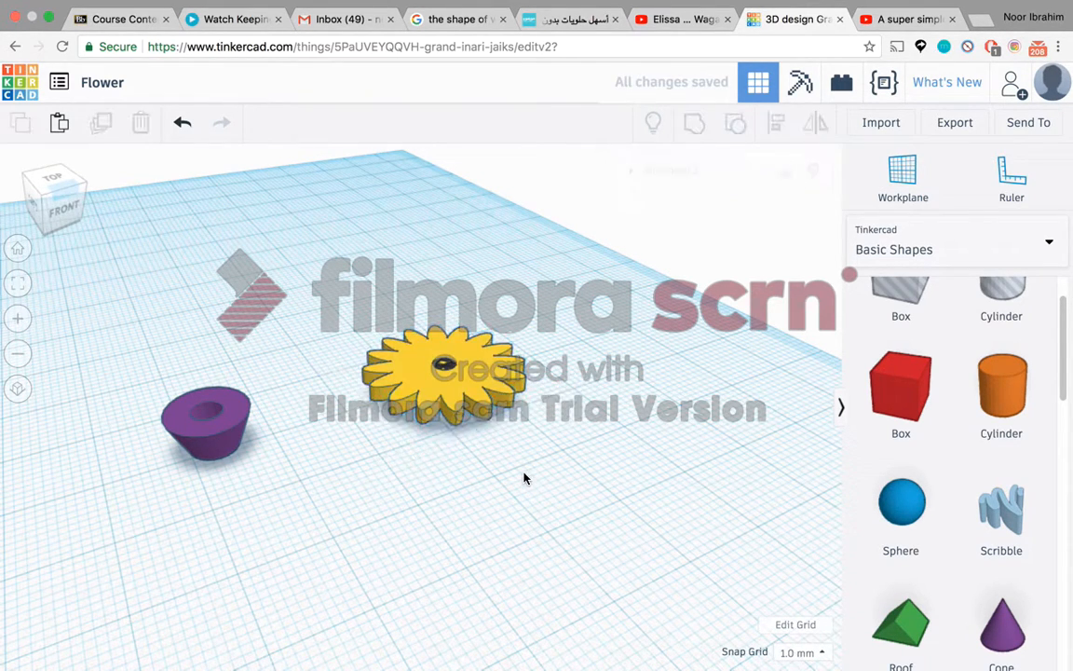
- Lower the yellow petal shape by about 2 mm so the black cylinder stands above it
click(54, 179)
click(62, 218)
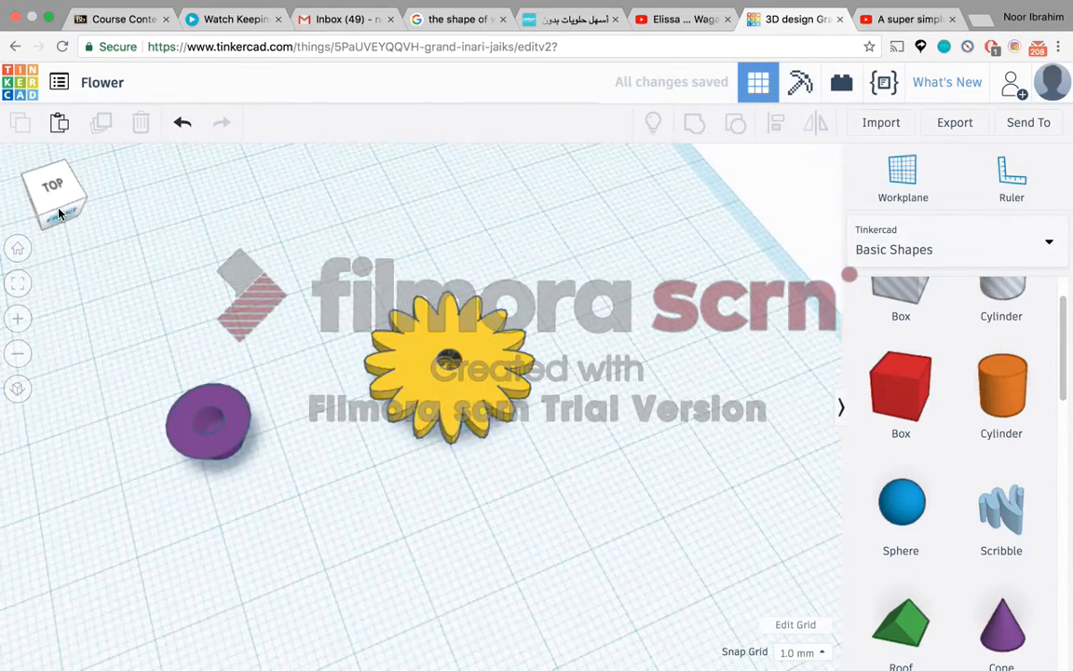
click(50, 182)
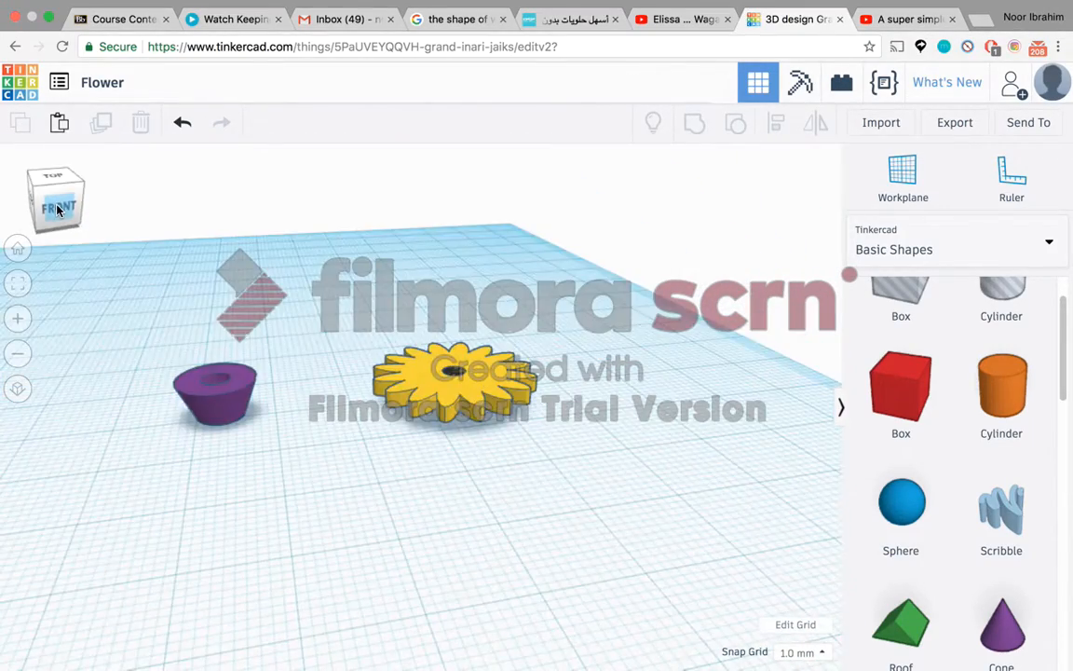
click(468, 403)
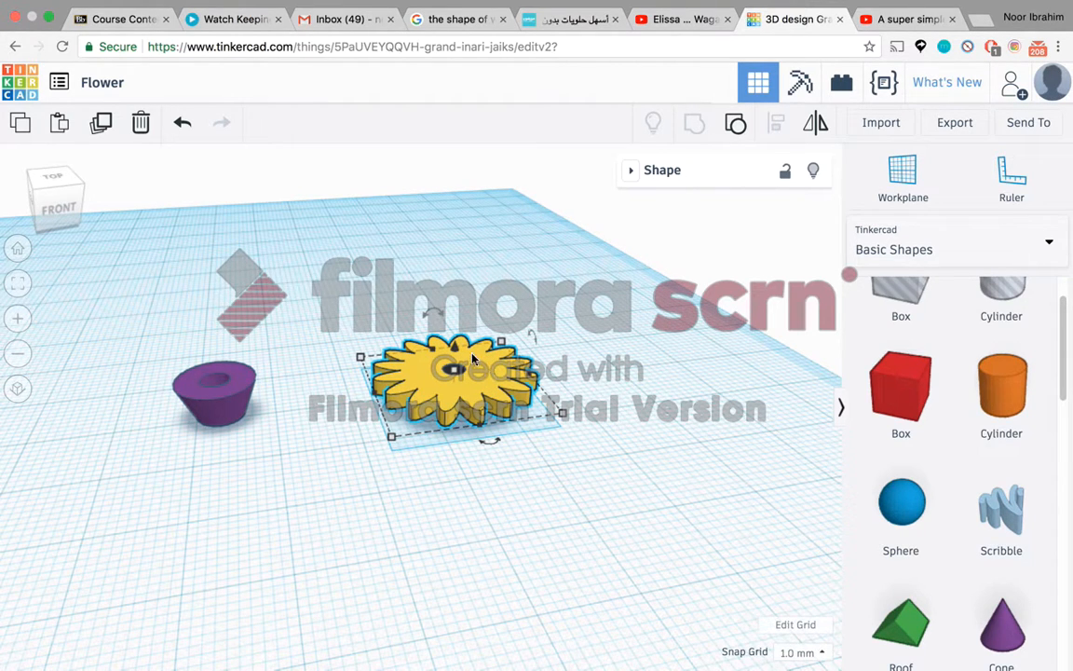
drag(454, 350, 458, 364)
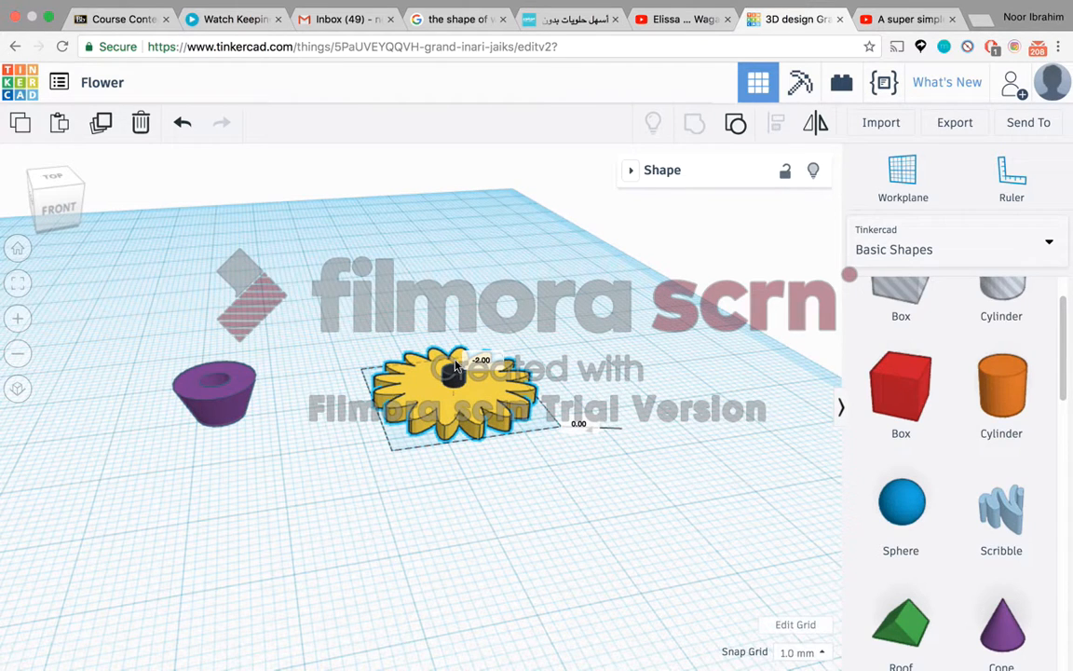
drag(456, 366, 456, 363)
- Lower the black cylinder in the petals' center so that it protrudes only slightly above them
click(453, 381)
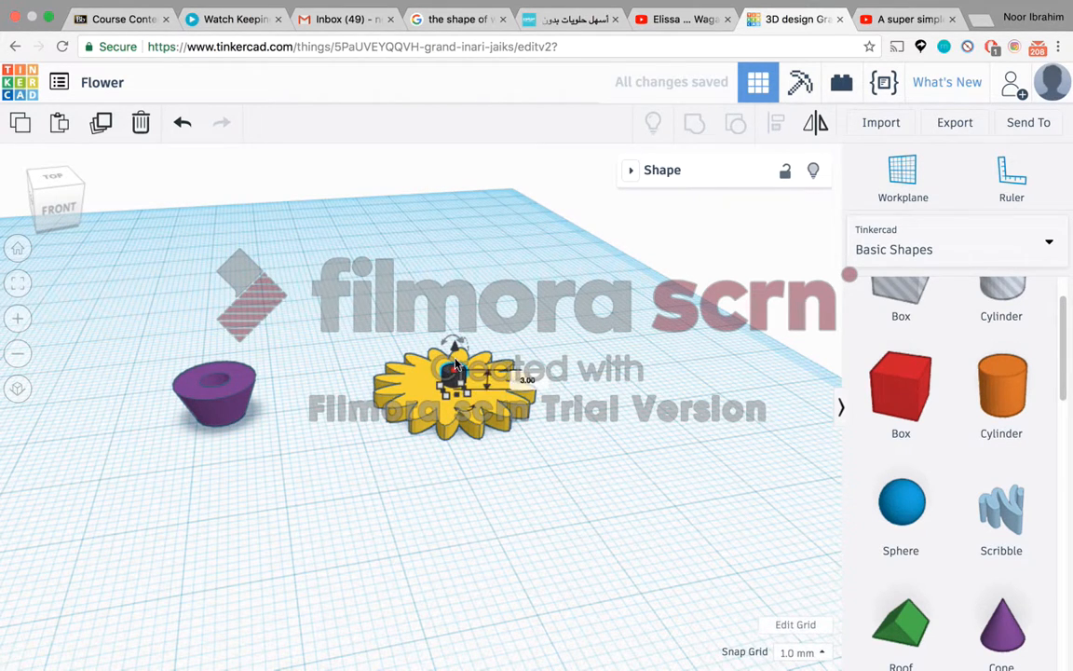
drag(456, 350, 455, 360)
click(377, 450)
right_drag(376, 450, 446, 416)
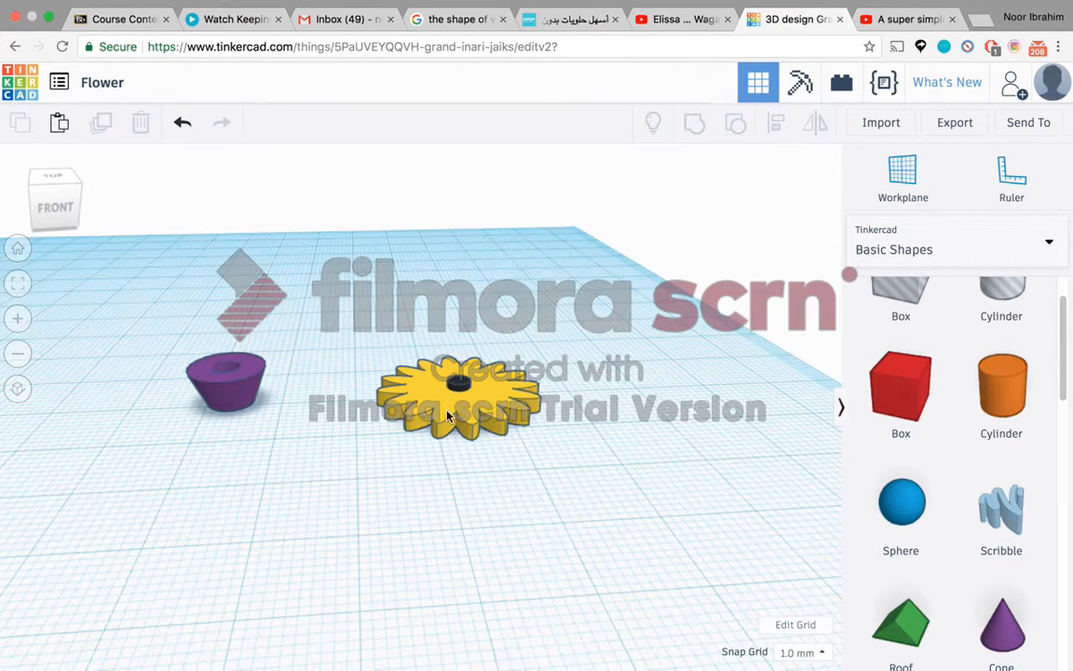
click(455, 369)
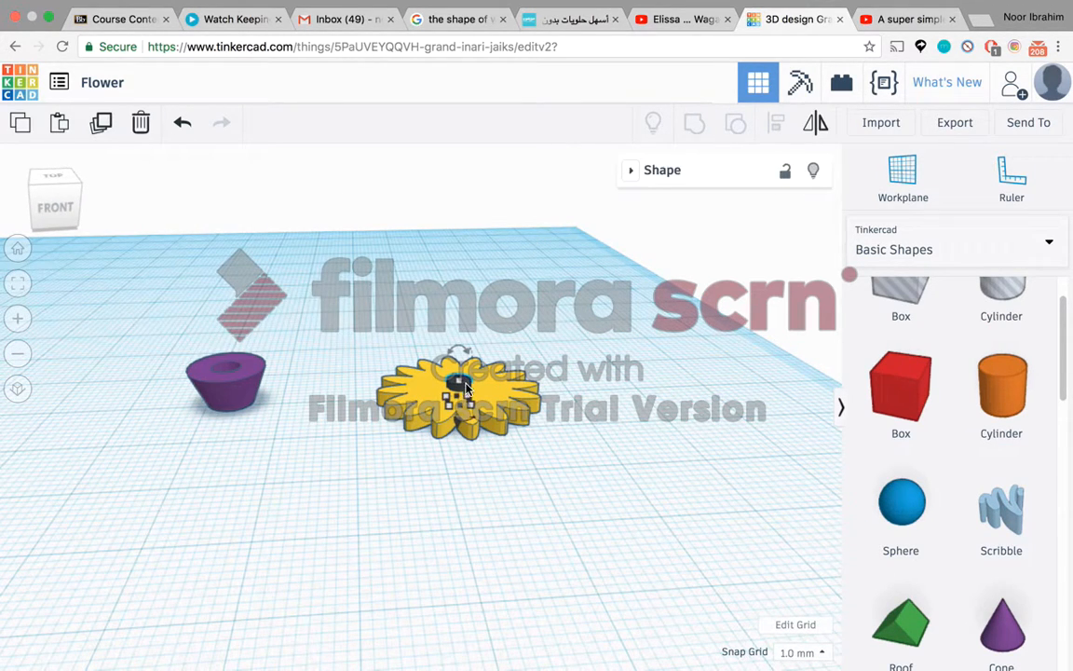
click(489, 345)
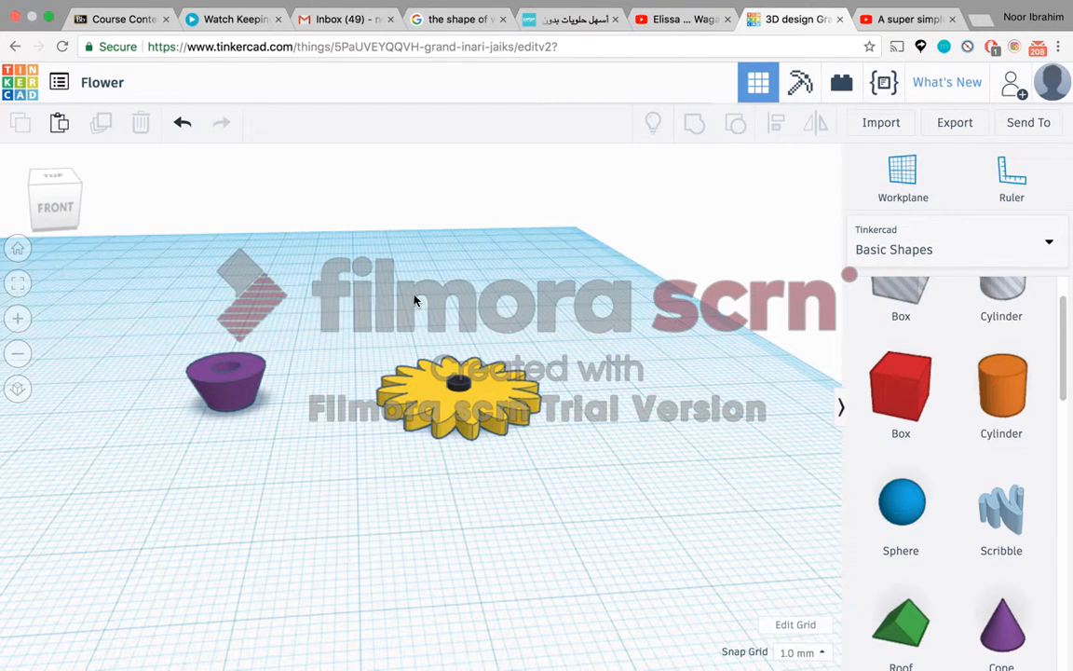
click(63, 187)
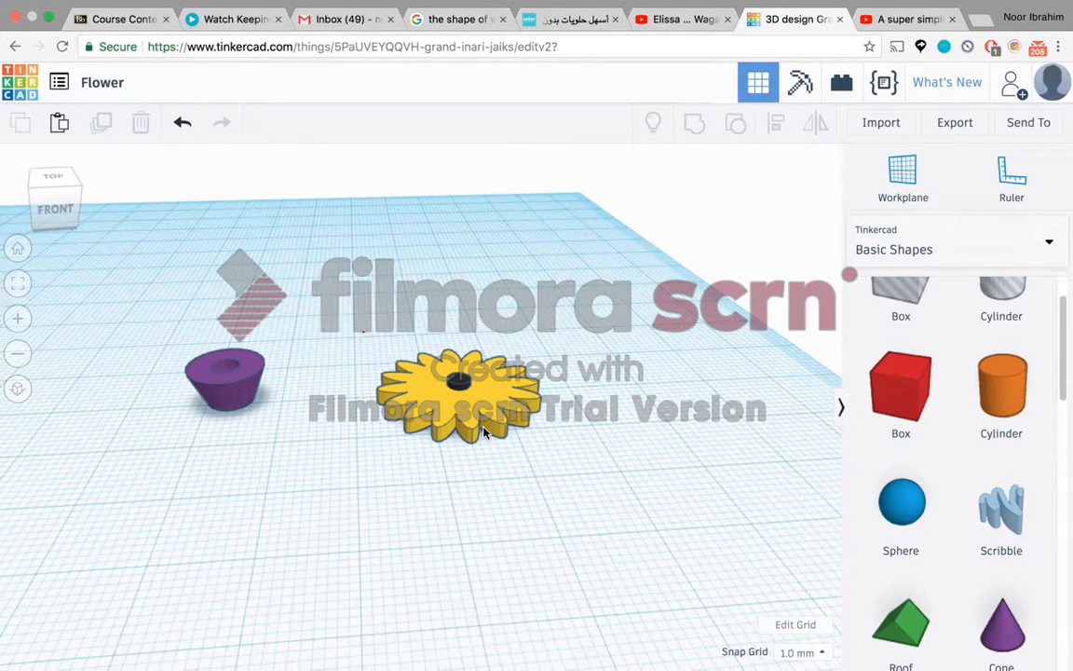
- Rotate the petals and black center together by 90° to stand upright and raise them 9.5 mm onto the workplane
drag(361, 337, 603, 499)
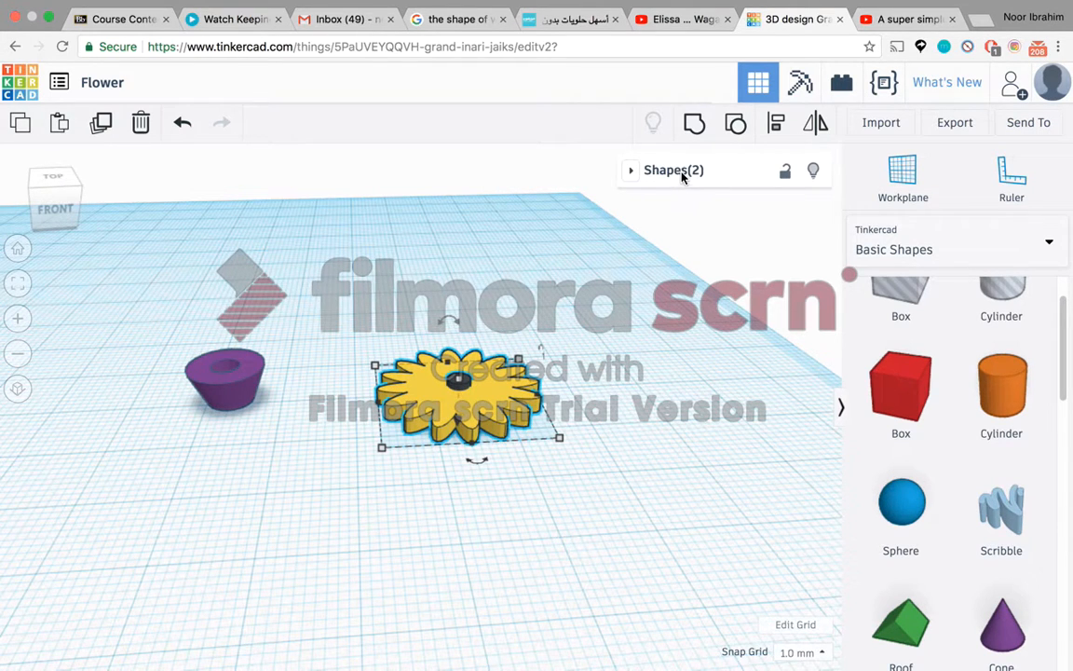
mouse_move(541, 347)
mouse_down()
mouse_move(542, 357)
mouse_move(517, 345)
mouse_up()
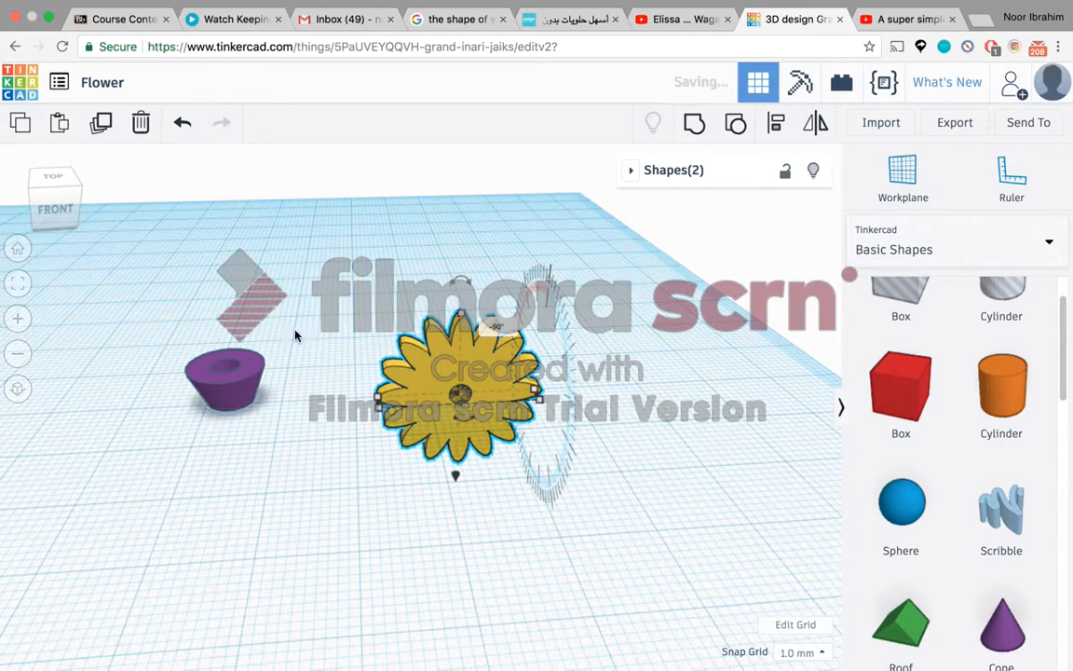
drag(49, 181, 100, 202)
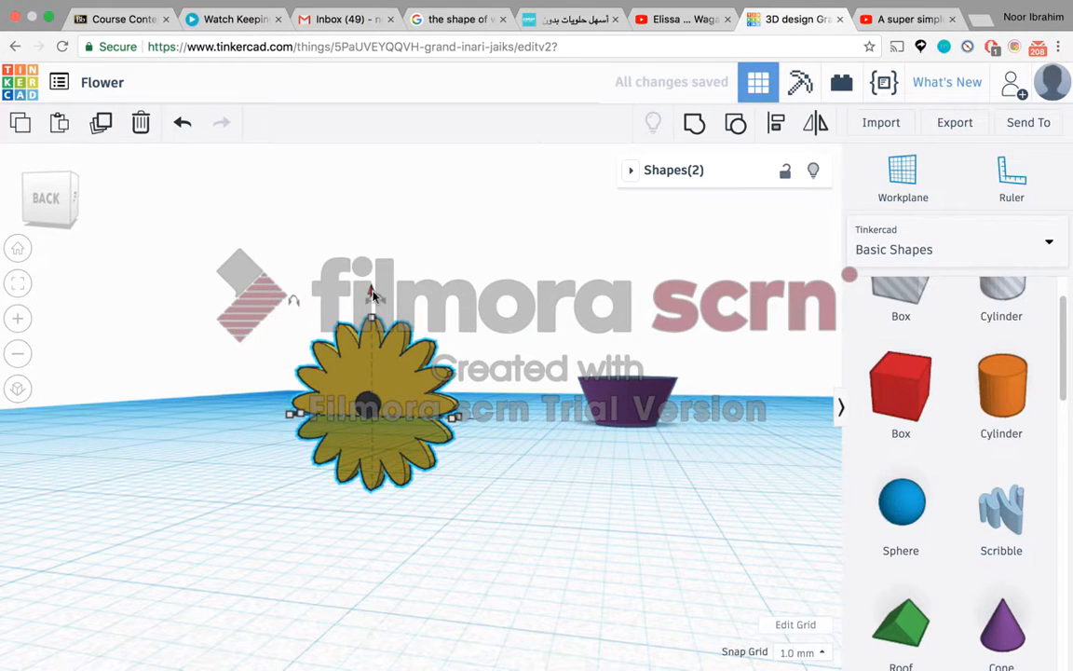
drag(371, 291, 380, 220)
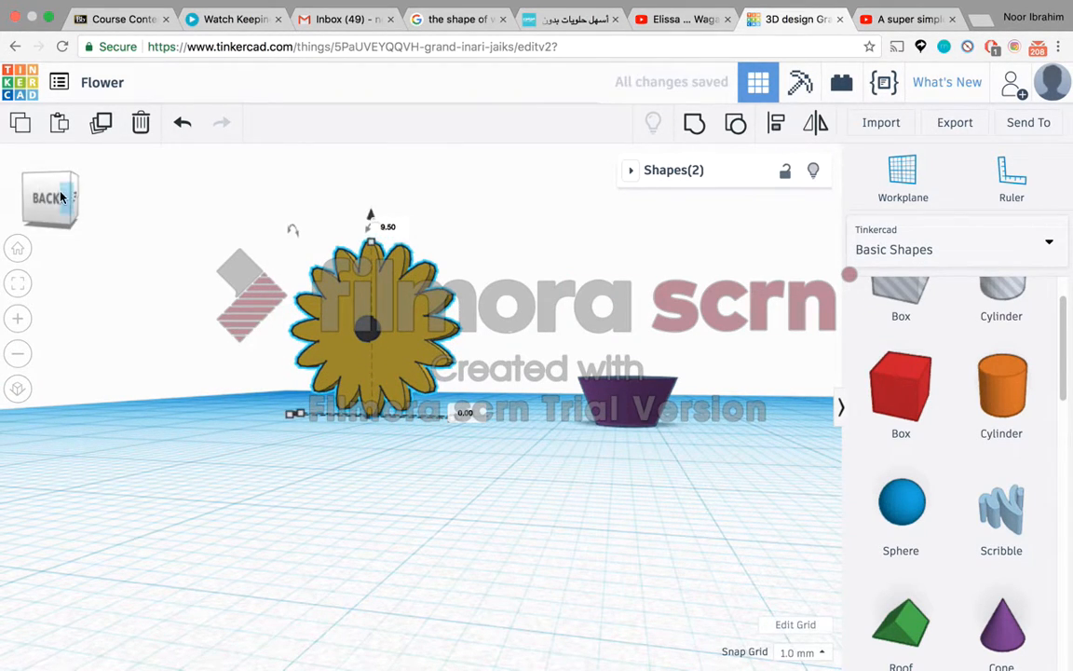
drag(59, 190, 59, 209)
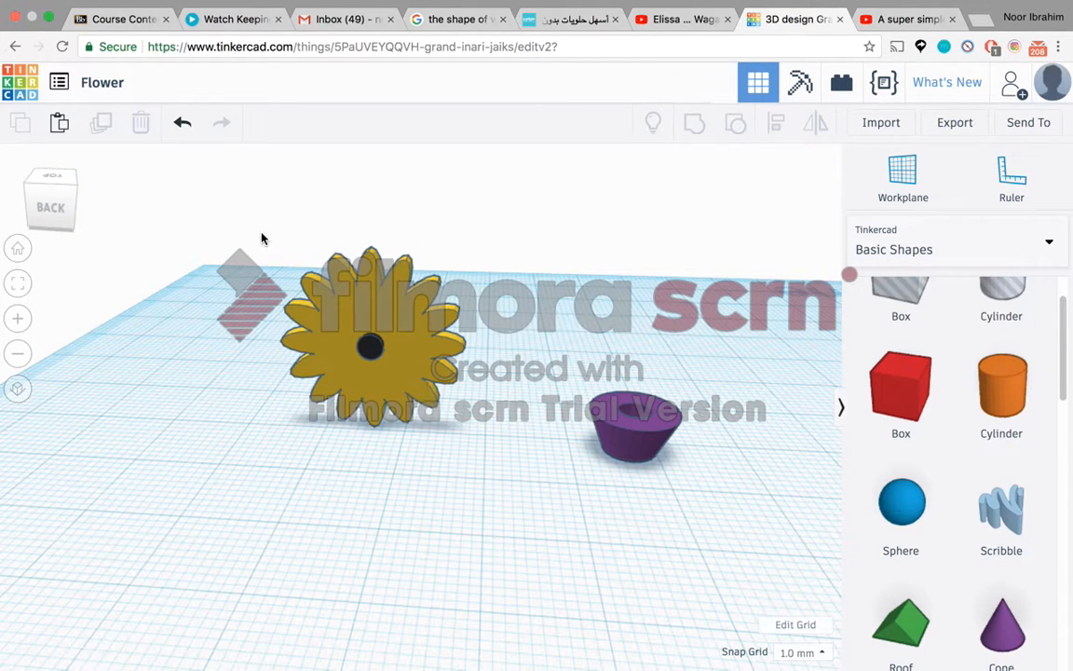
- Group the upright yellow petals and their black center into one shape
drag(256, 200, 501, 463)
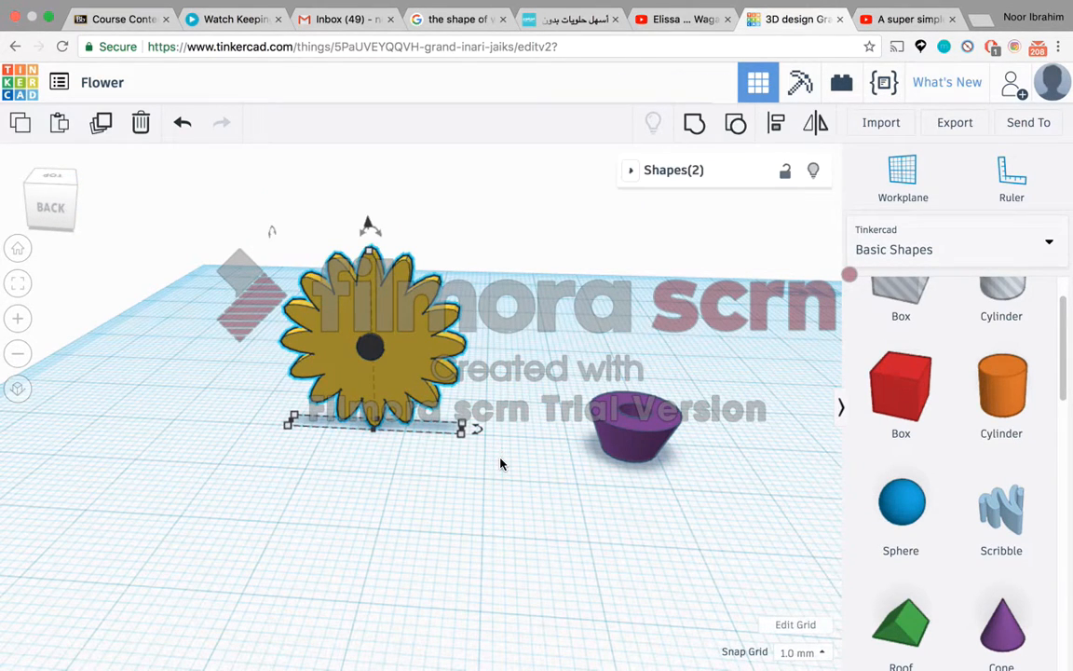
click(695, 123)
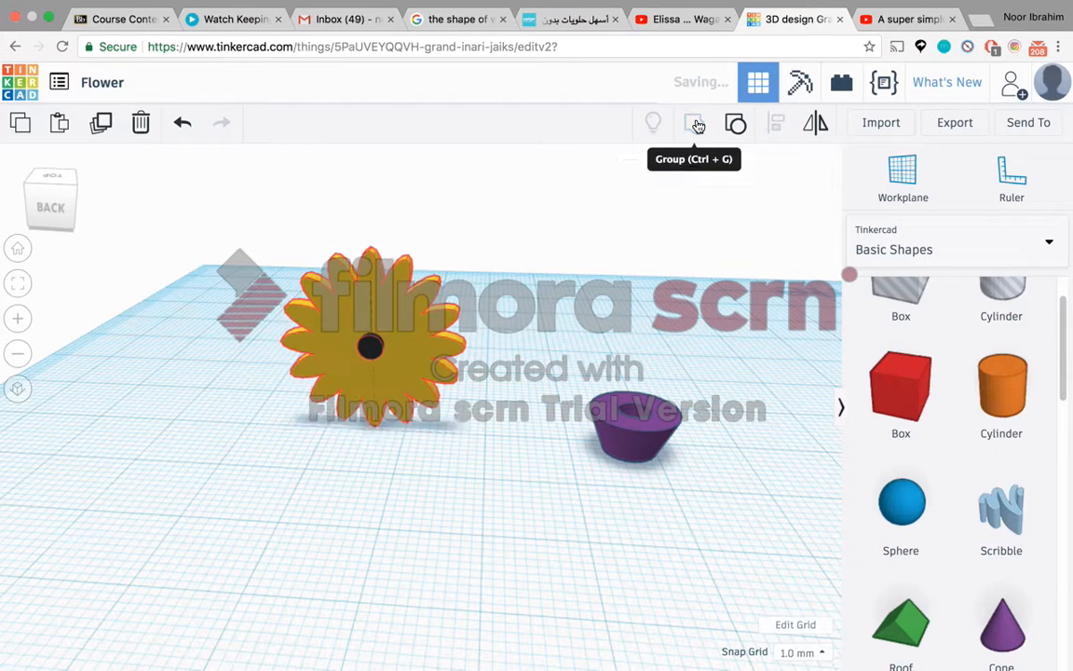
click(206, 327)
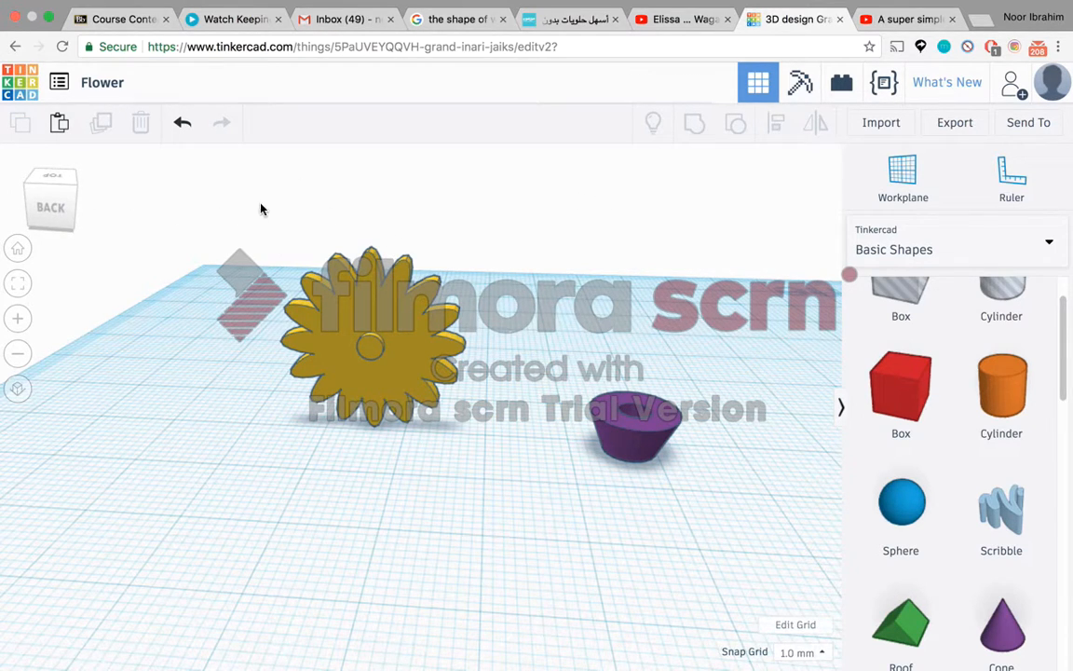
- Enable the Multicolor option on the grouped flower head so its parts keep their own colors
click(354, 303)
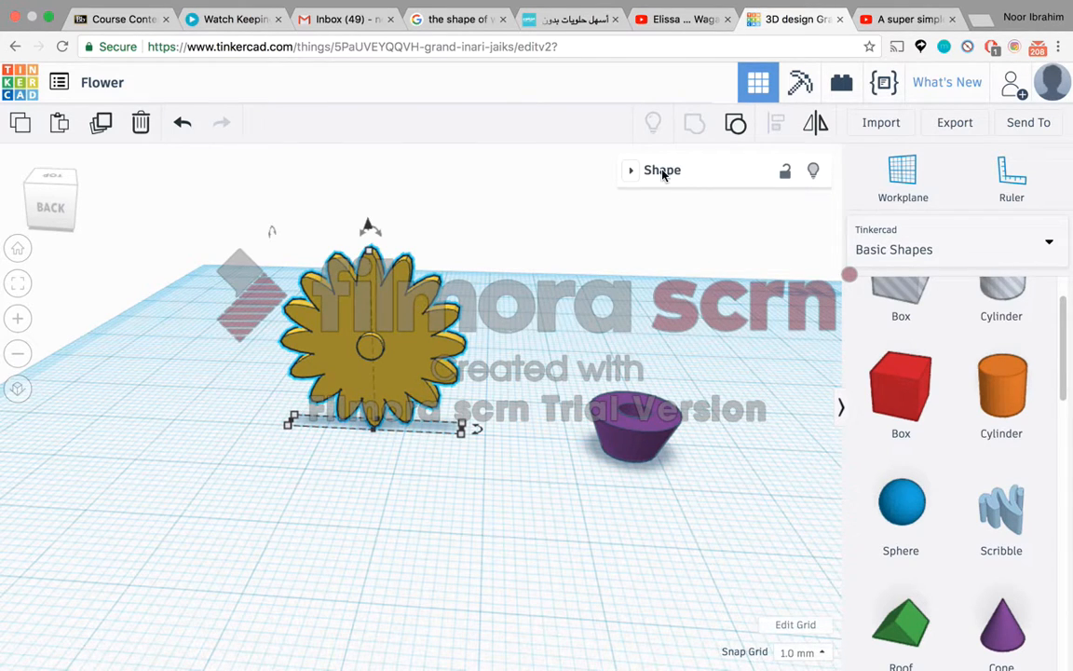
click(632, 173)
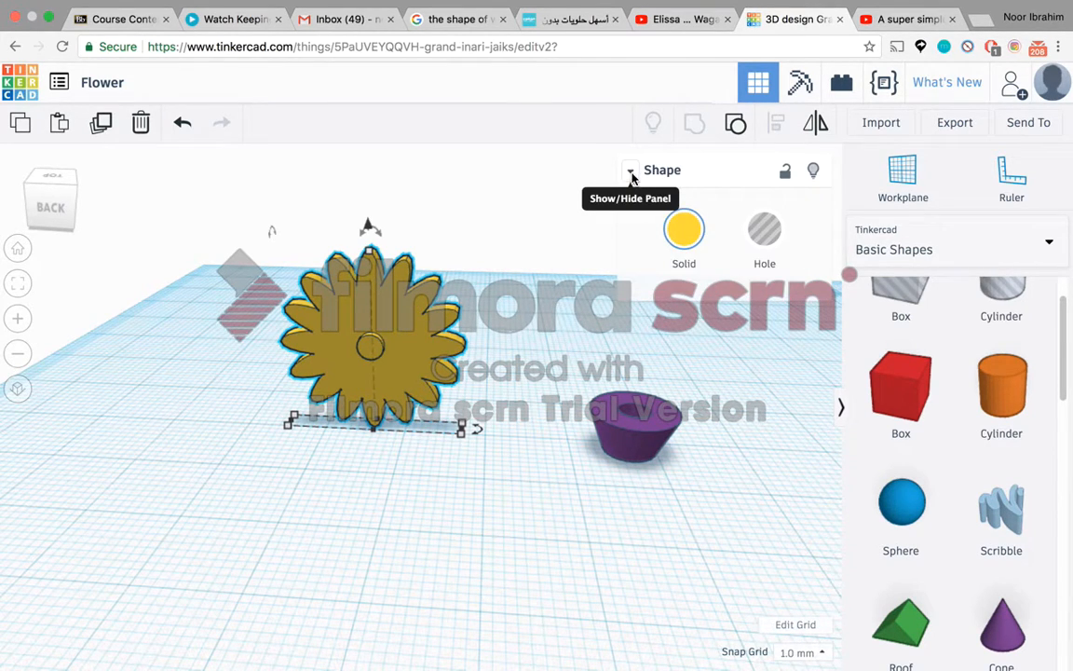
click(684, 229)
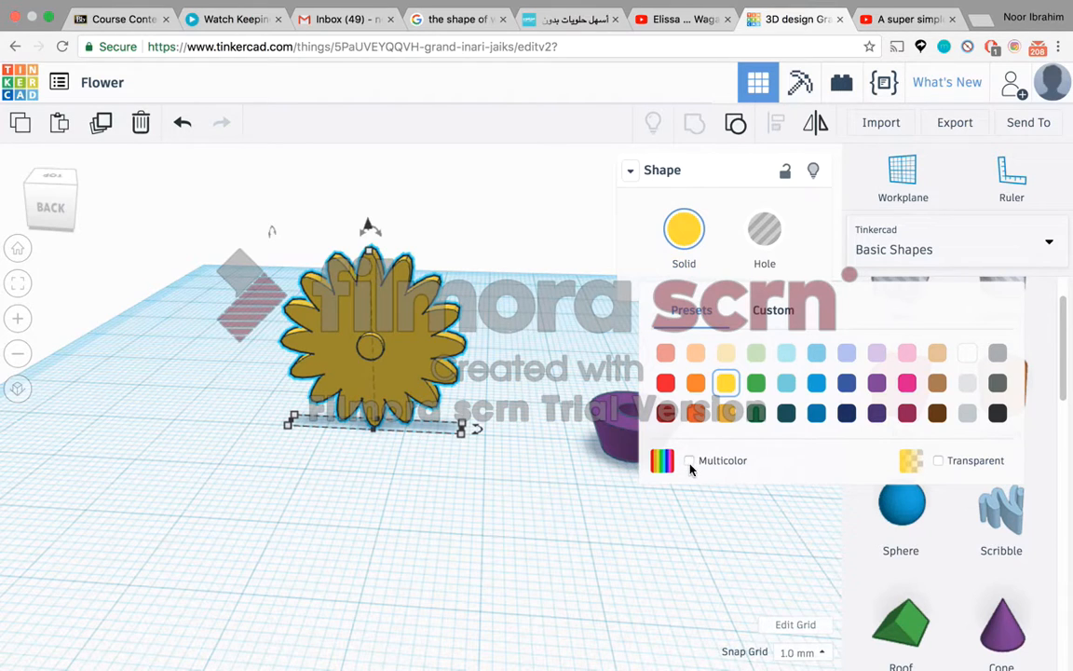
click(689, 462)
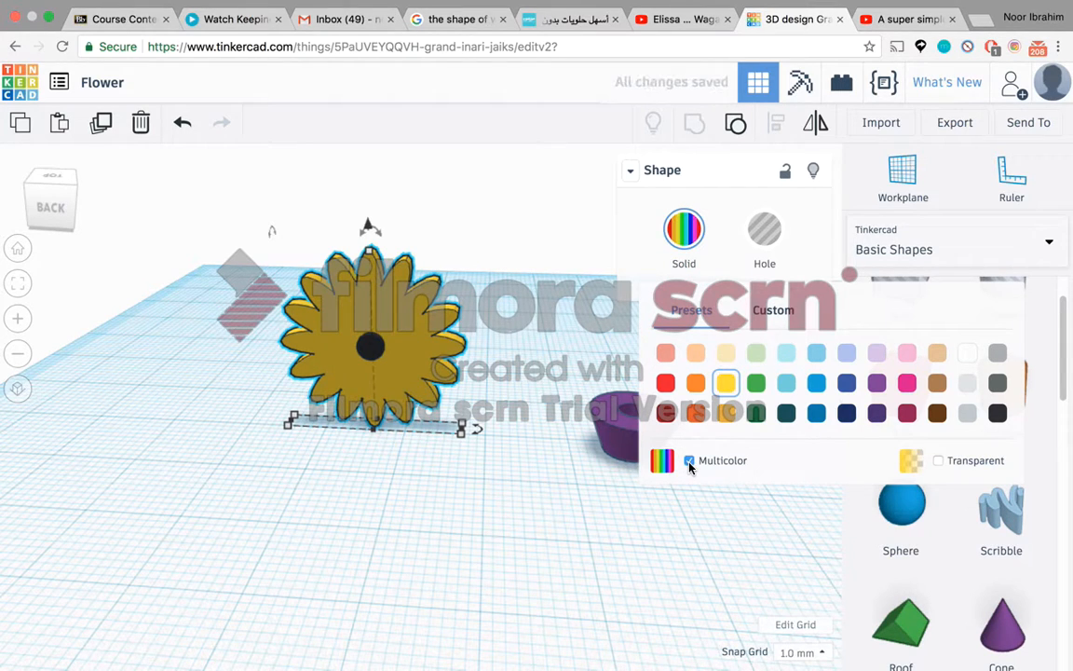
- Select the flower head and the purple cone and align them to a common center across the workplane's width
click(631, 171)
click(232, 369)
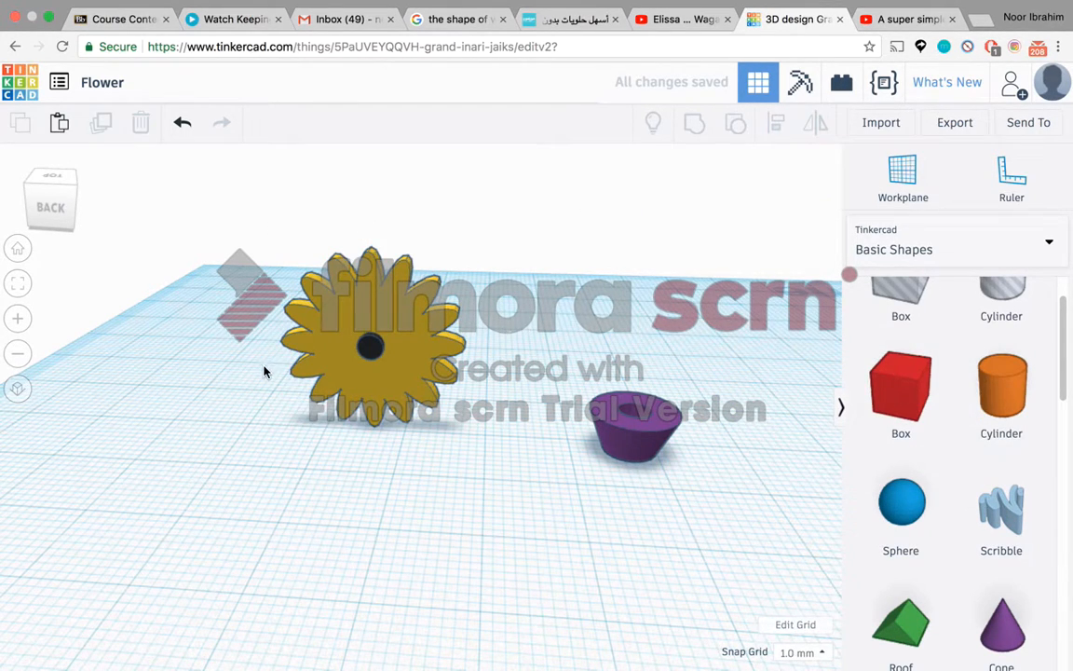
drag(38, 184, 54, 224)
click(54, 223)
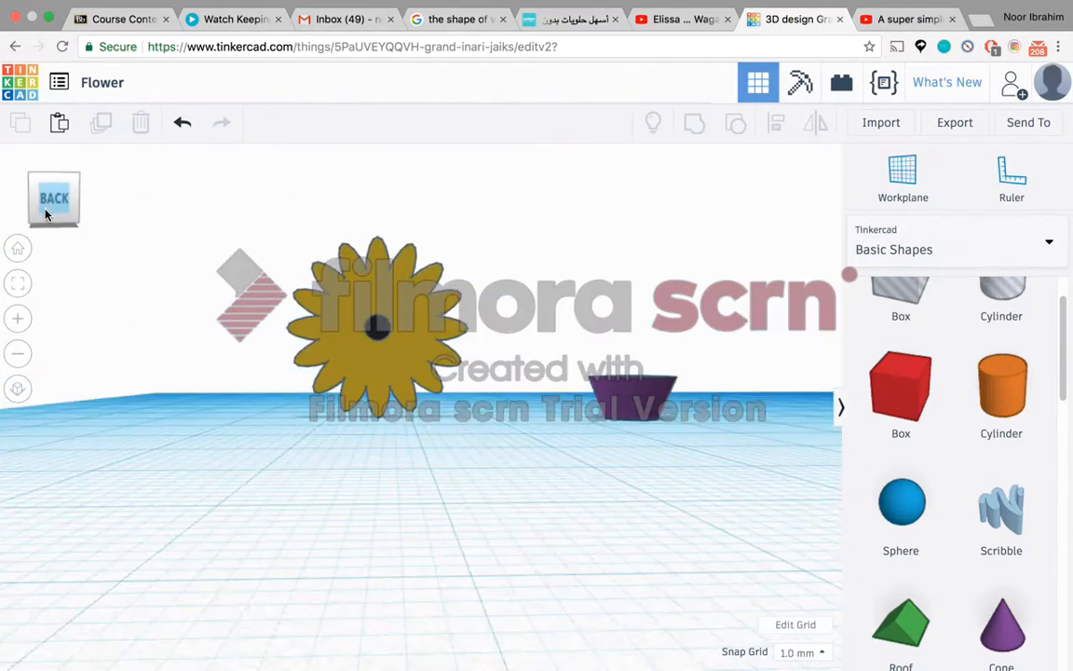
drag(244, 204, 714, 479)
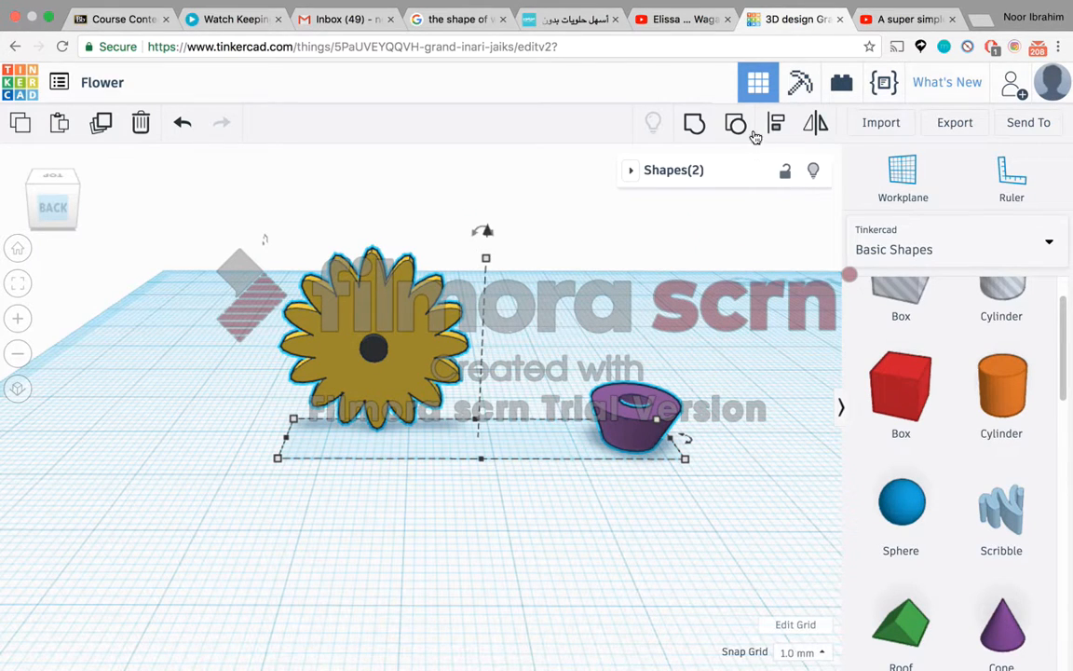
click(774, 127)
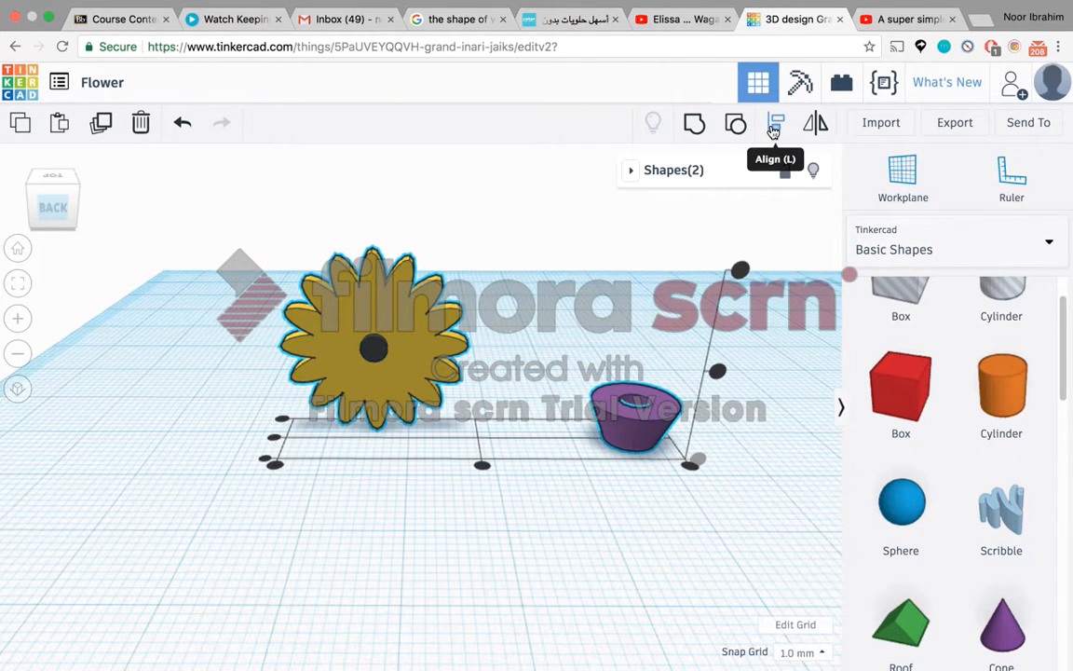
click(482, 465)
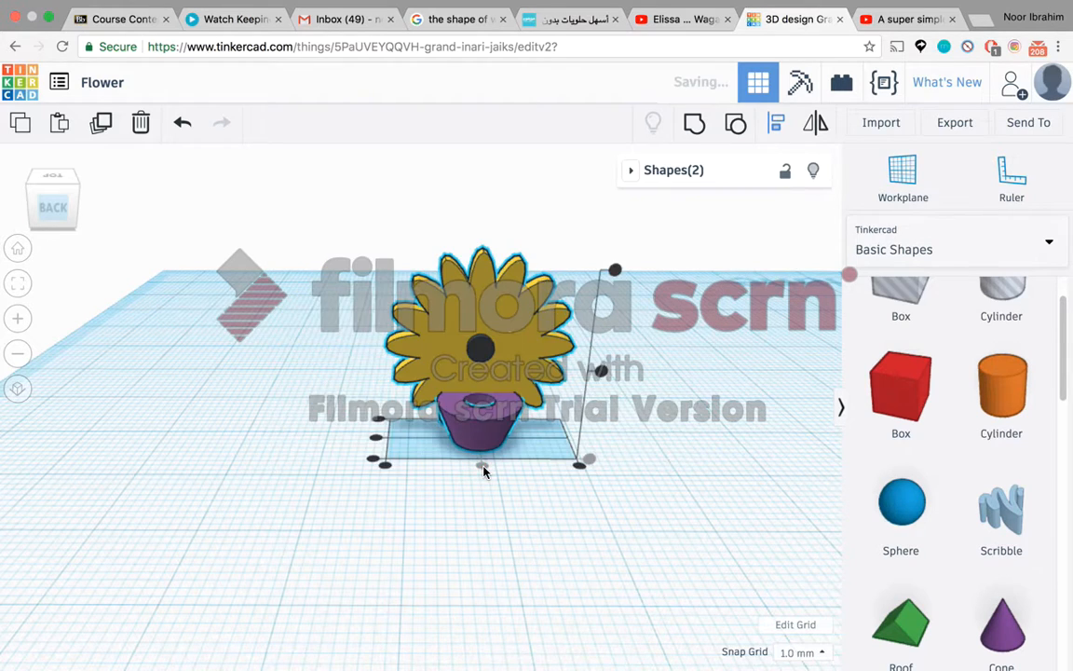
click(419, 264)
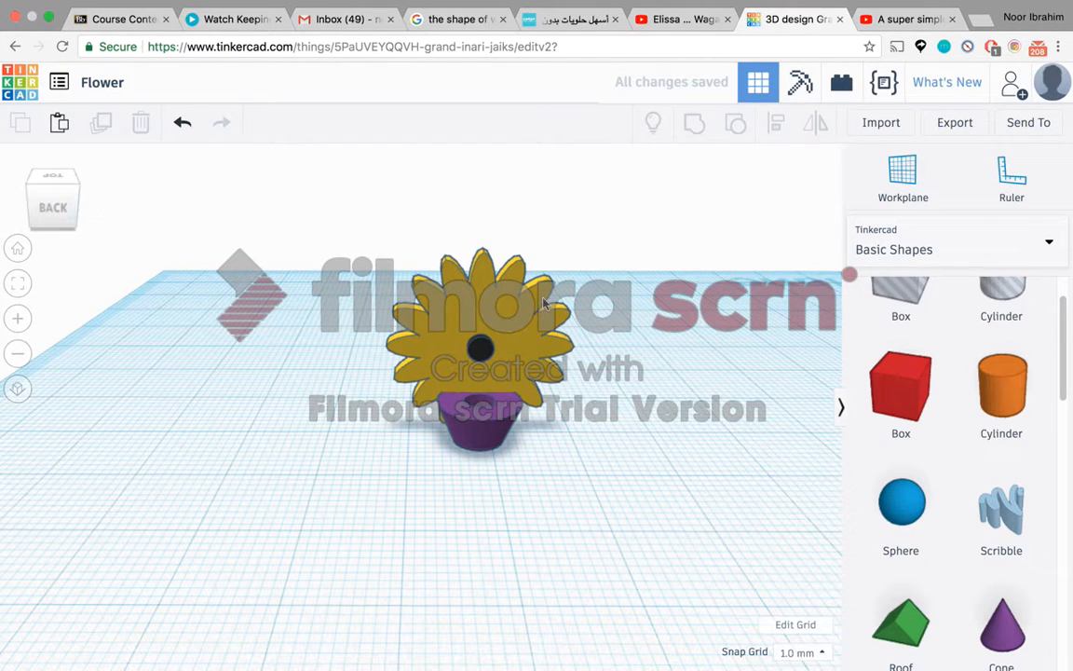
- Raise the yellow flower head 13 mm so it floats above the purple cone
click(525, 319)
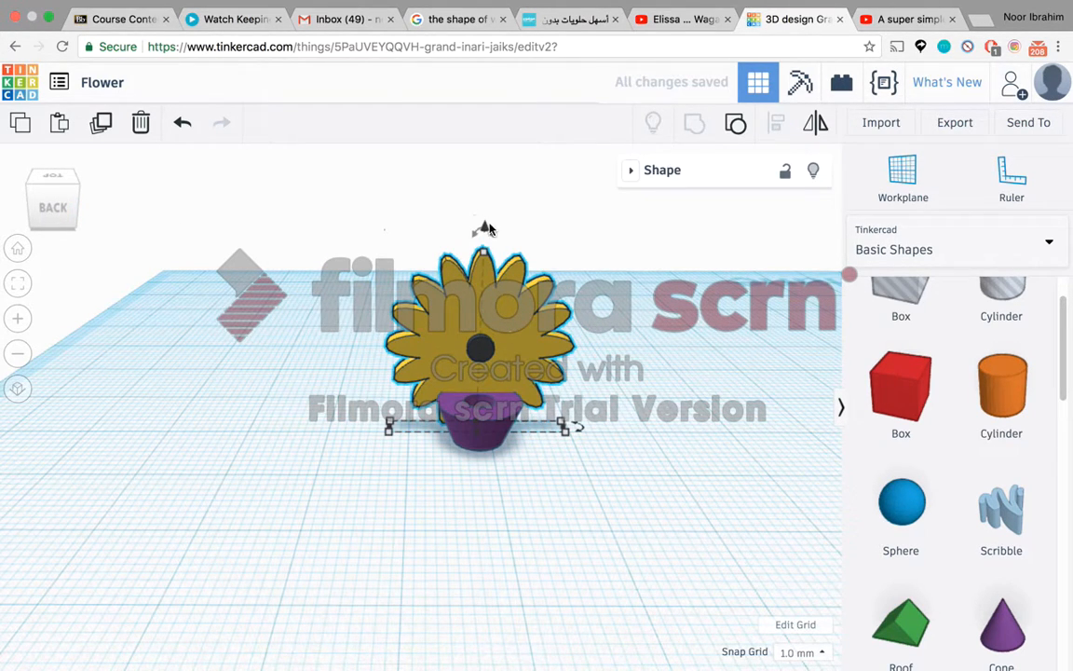
drag(485, 229, 494, 94)
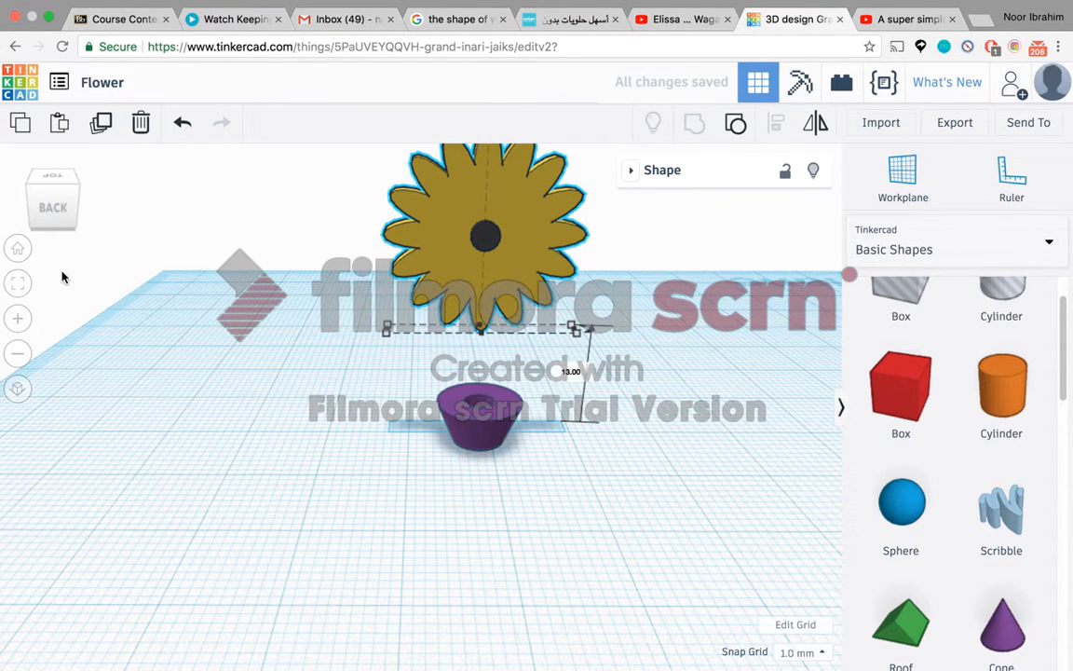
click(49, 165)
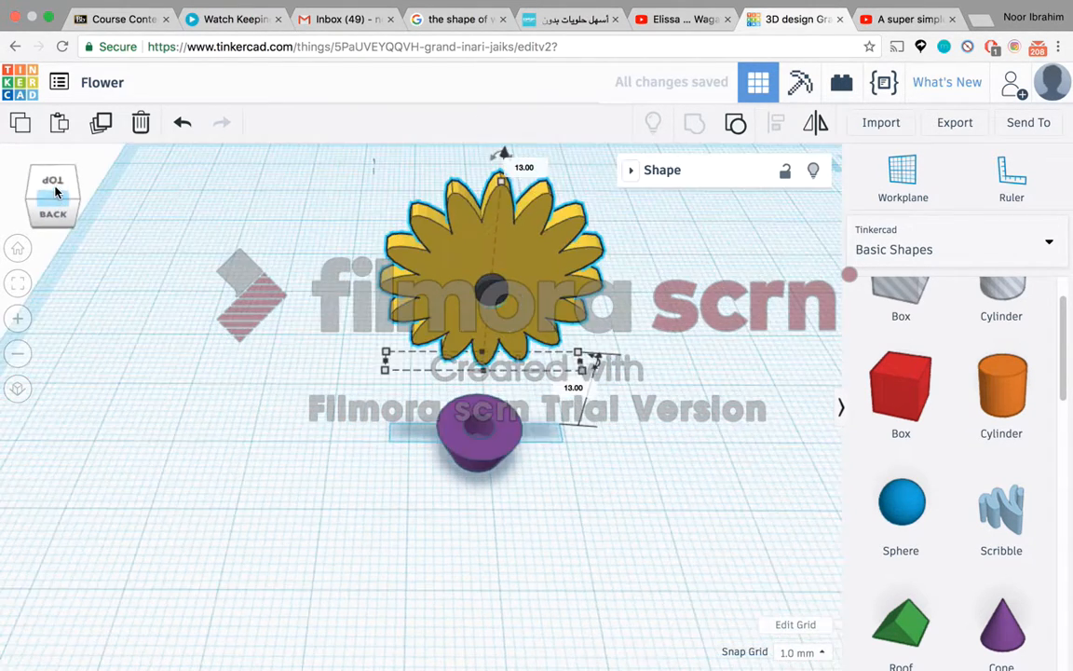
click(55, 185)
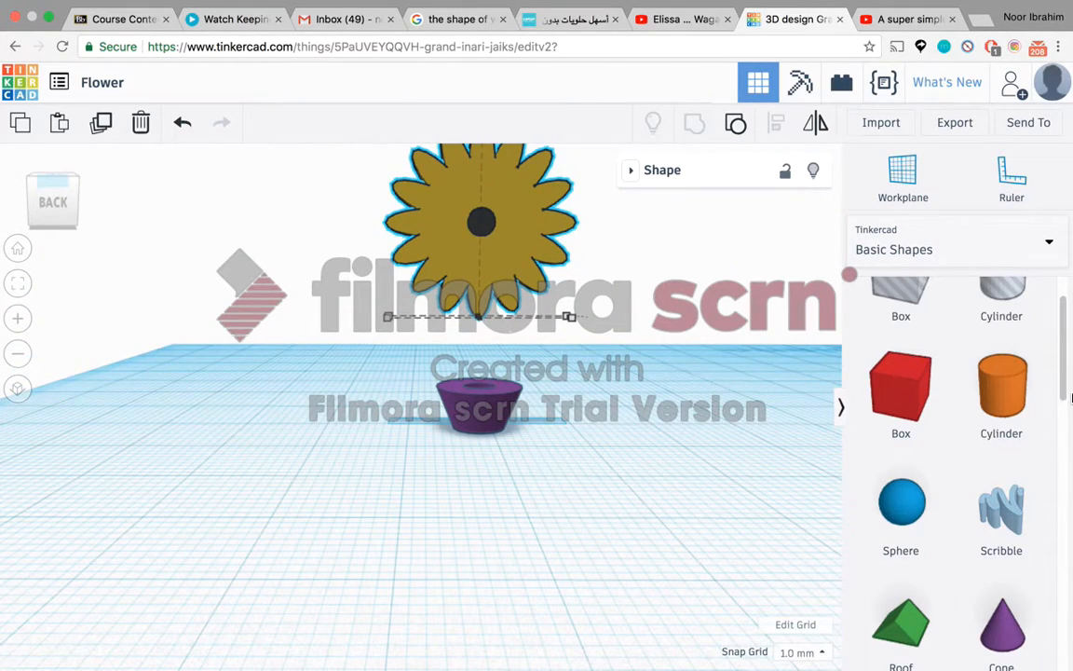
- Place a Twisted polygon from the Featured shape generators on the workplane beside the cone
scroll(1067, 391, down, 2)
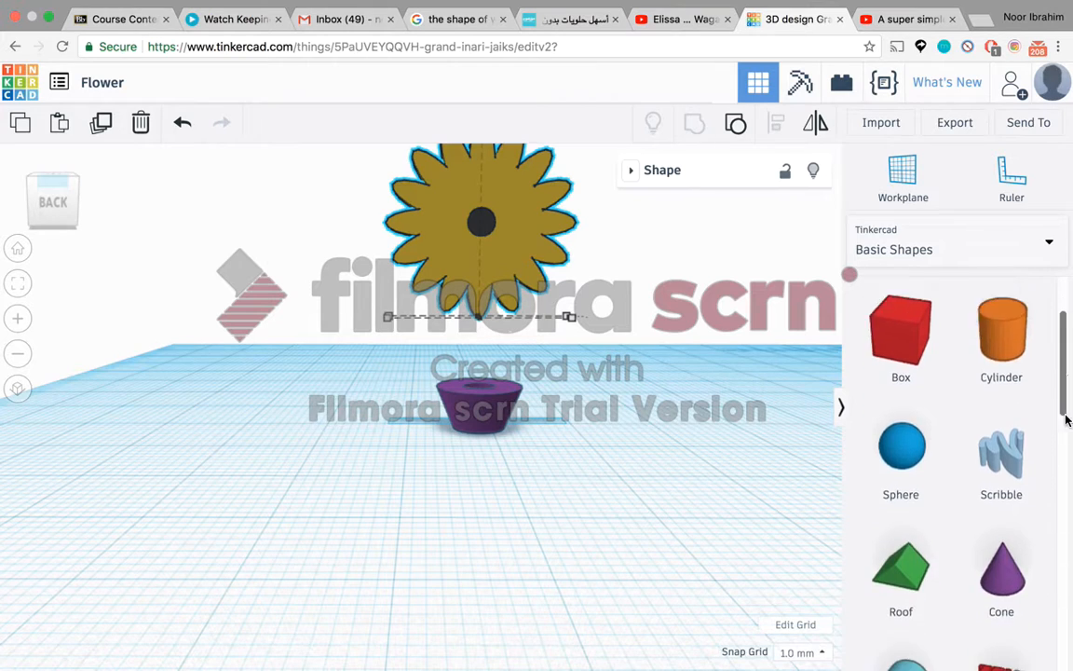
drag(1067, 419, 1055, 648)
click(1038, 245)
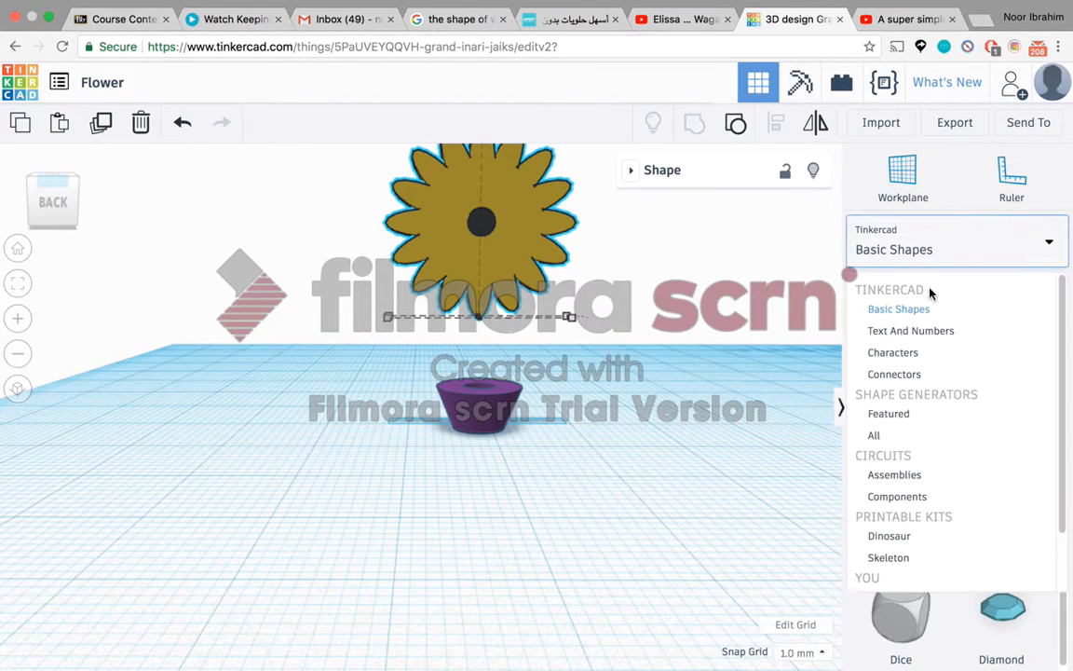
click(913, 414)
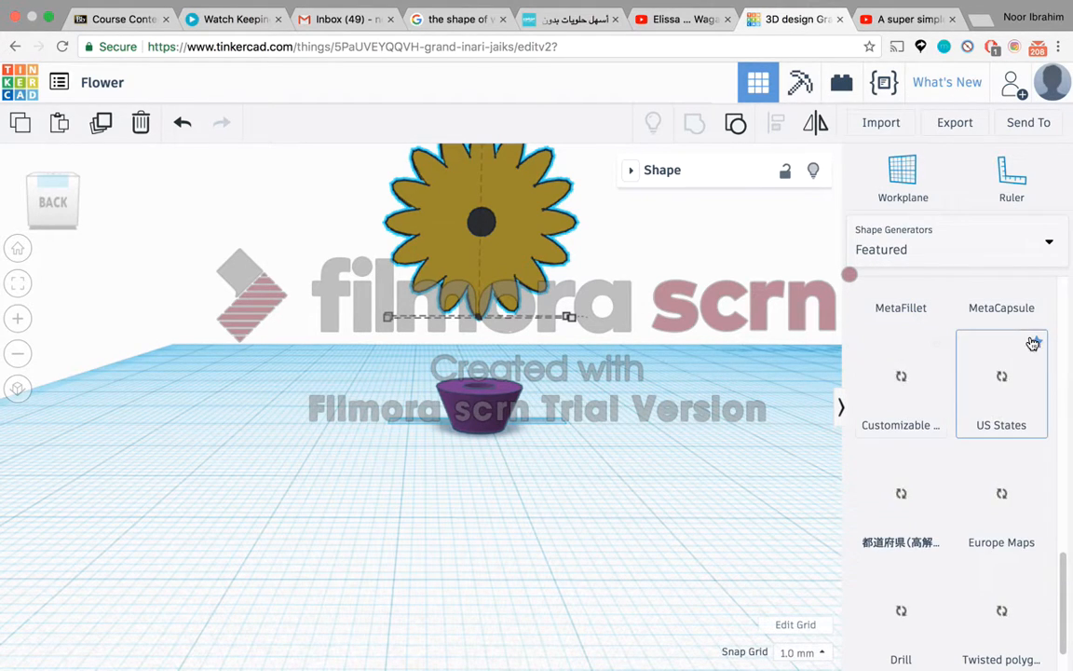
scroll(954, 390, up, 3)
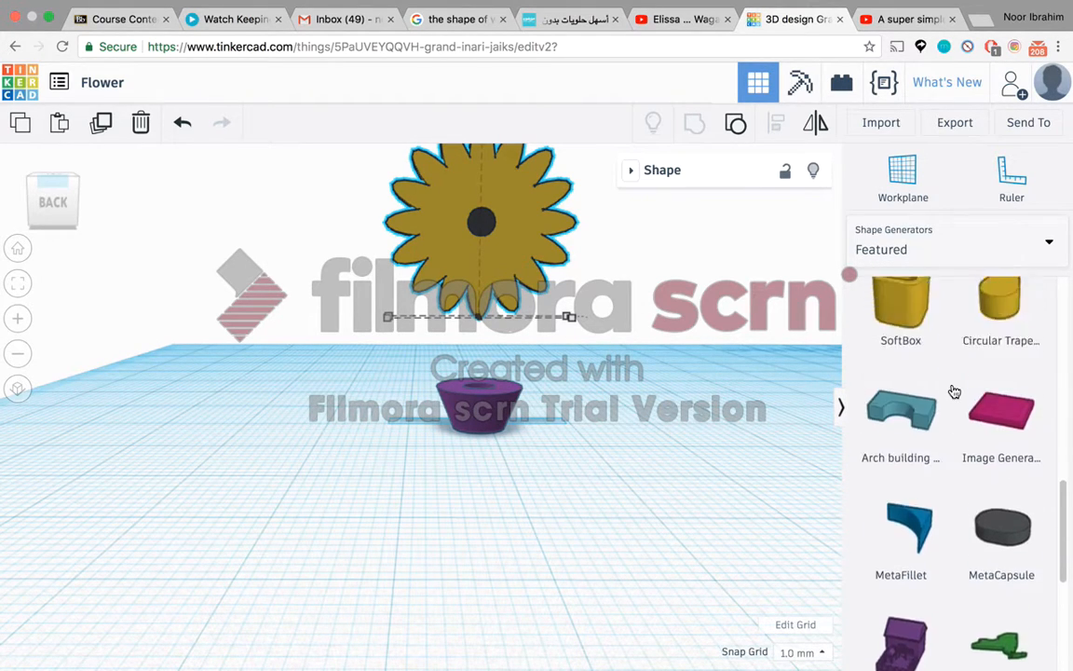
scroll(954, 391, up, 10)
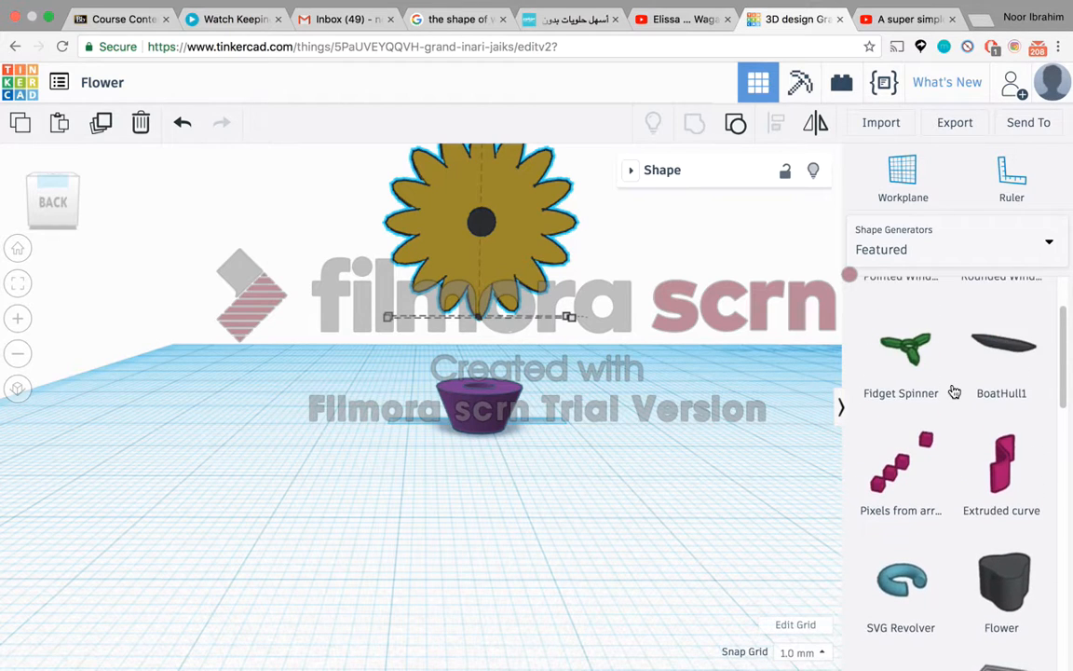
scroll(954, 392, down, 10)
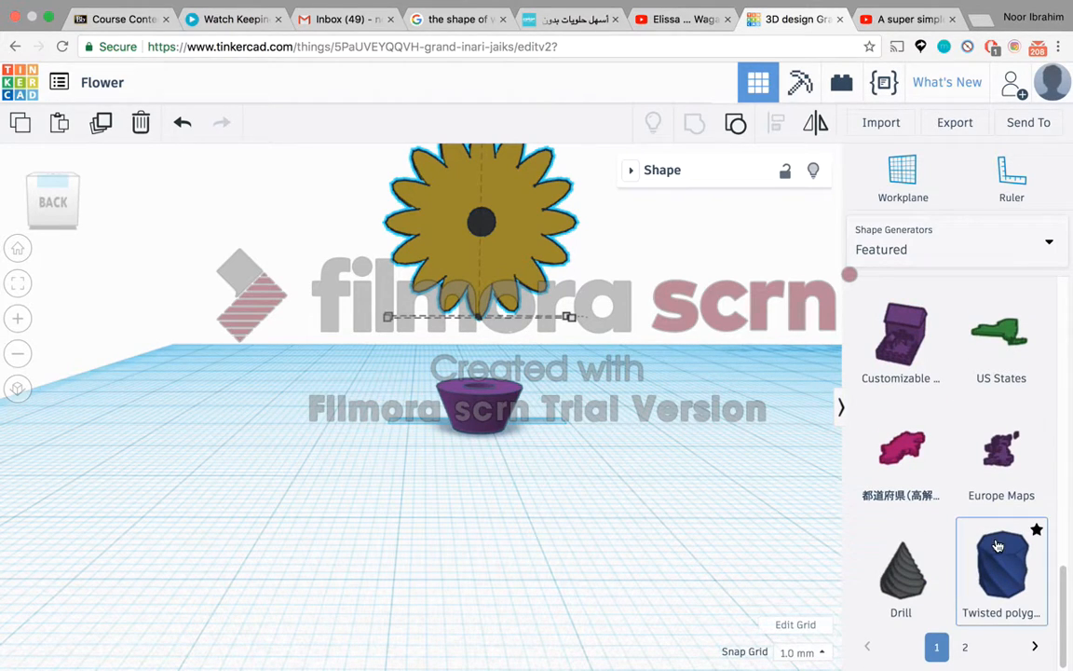
drag(998, 546, 295, 482)
drag(52, 194, 58, 219)
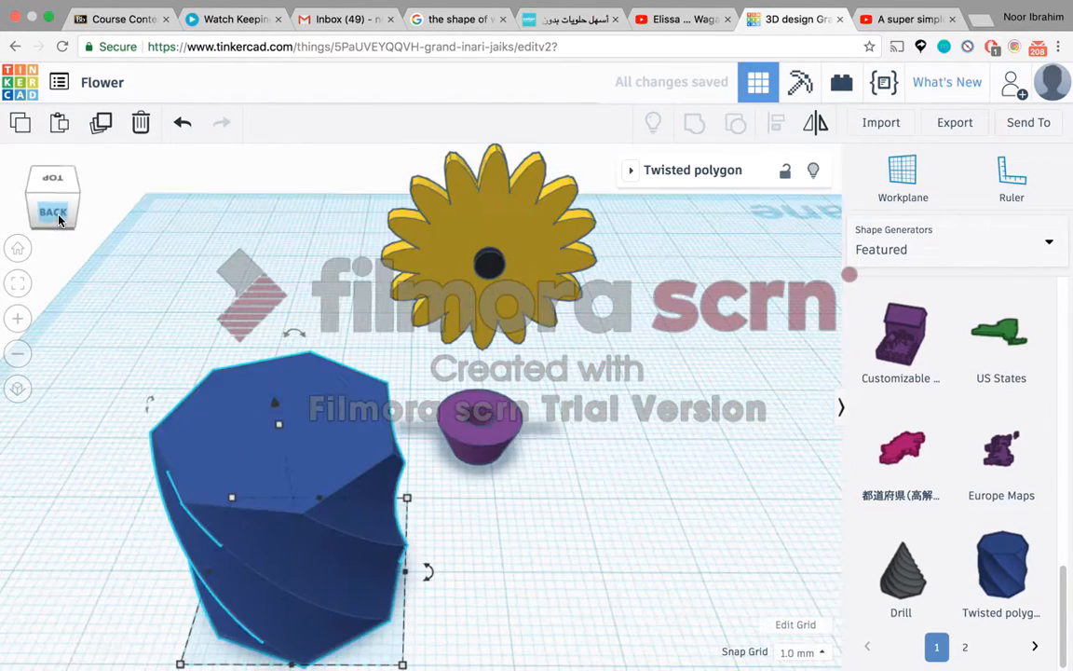
click(58, 219)
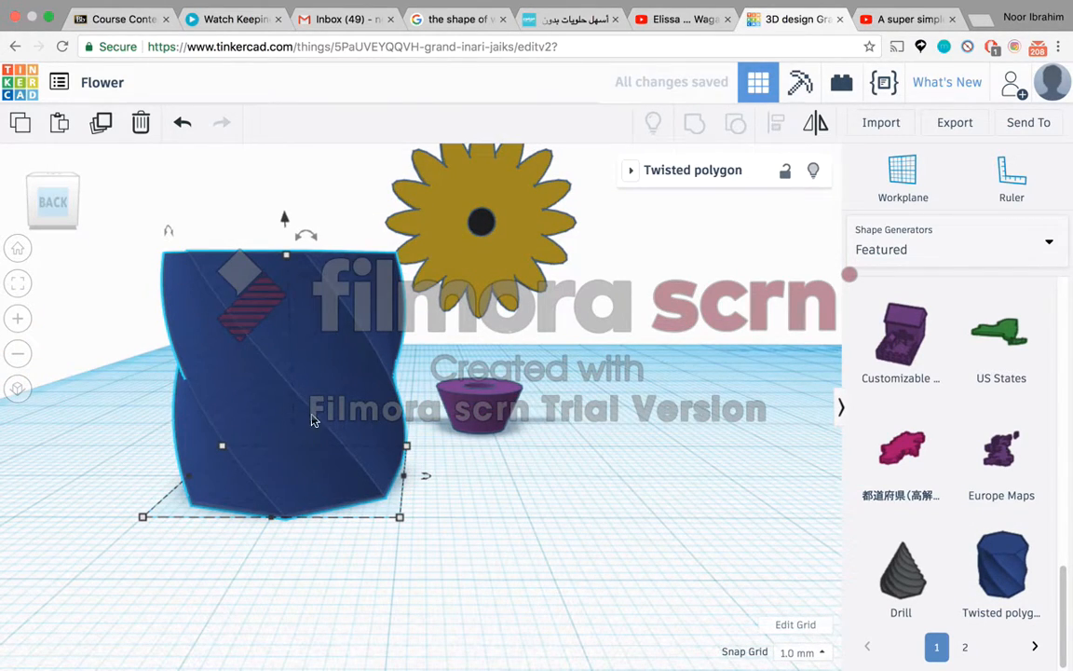
- Recolor the twisted polygon green
click(629, 171)
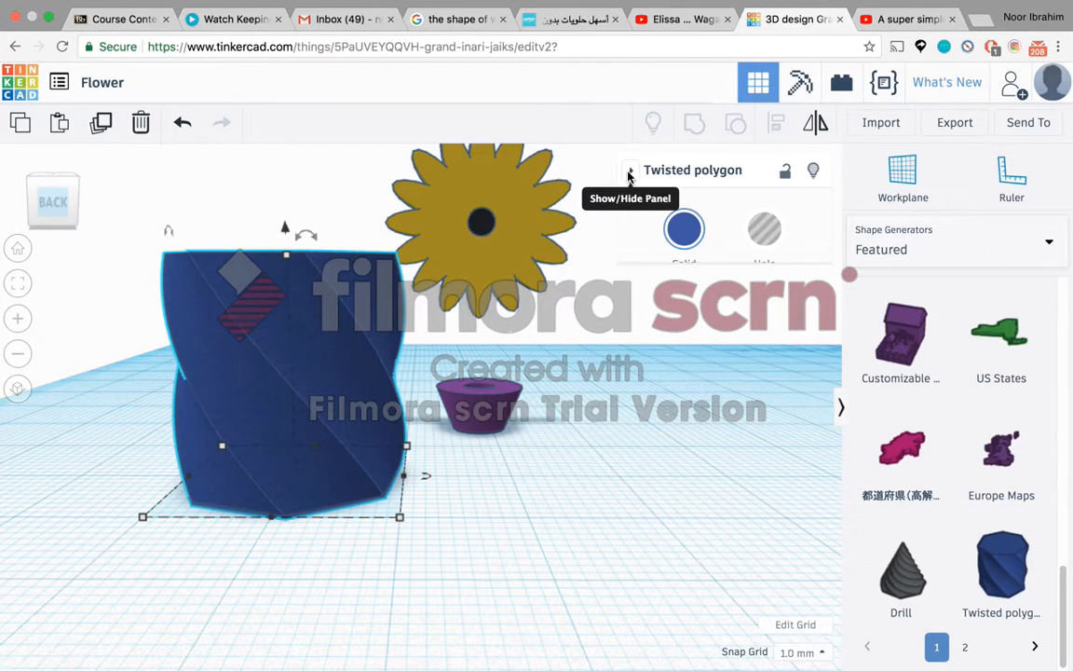
click(685, 232)
click(764, 390)
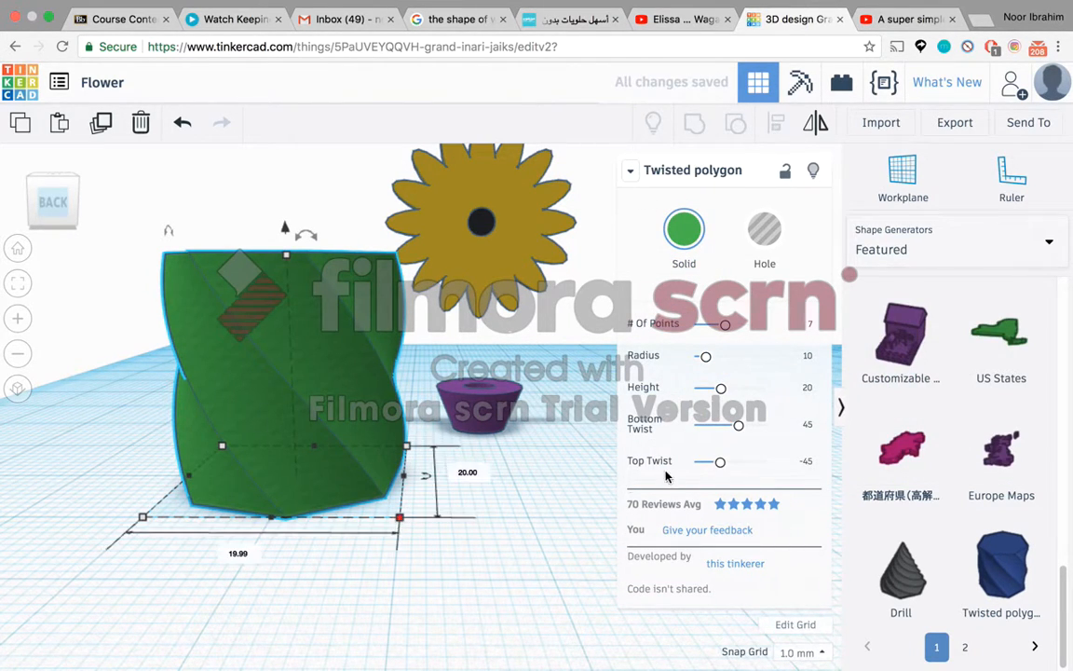
- Set the green twisted polygon's length and width to 3 mm each
click(470, 473)
text(3)
click(236, 554)
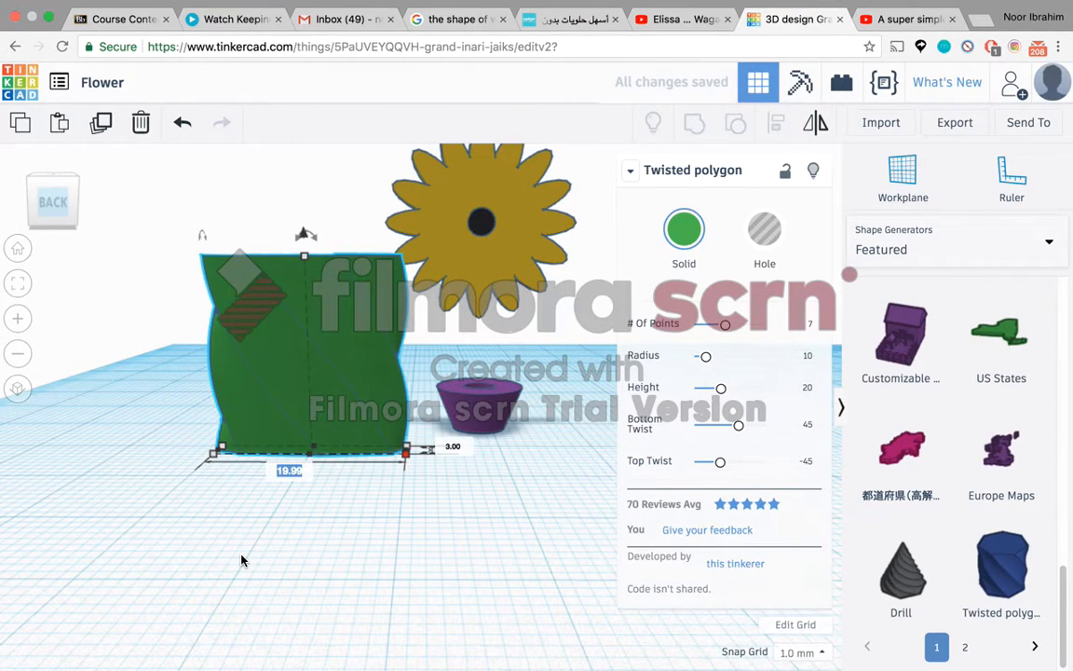
text(3)
key(Return)
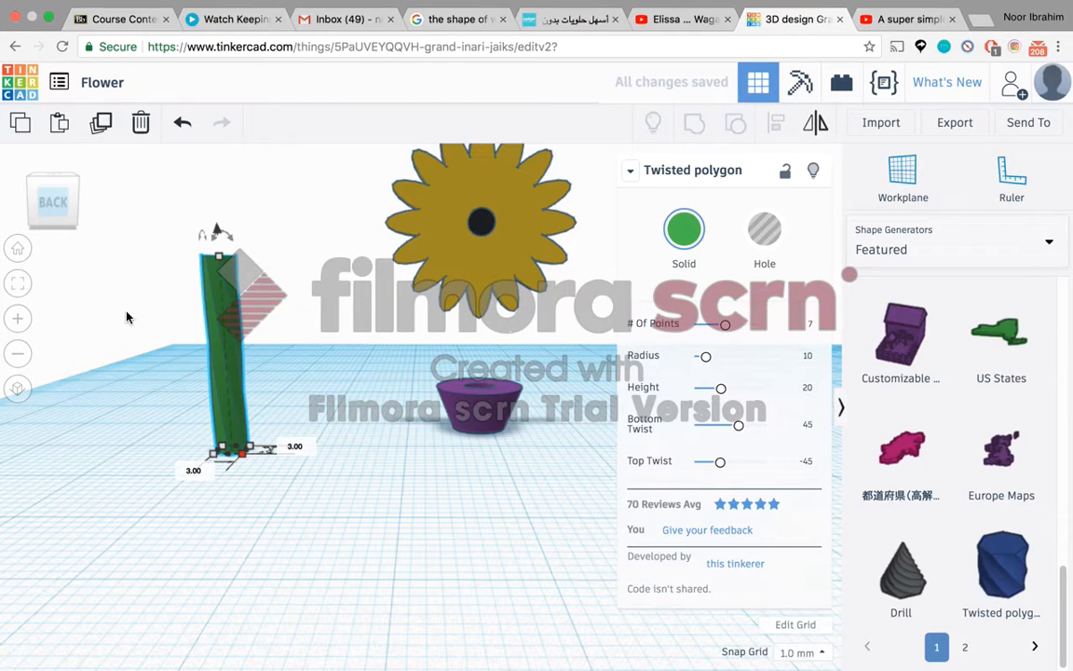
- Shorten the green twisted polygon to roughly half its height and set its length and width to 2 mm each
drag(221, 259, 225, 364)
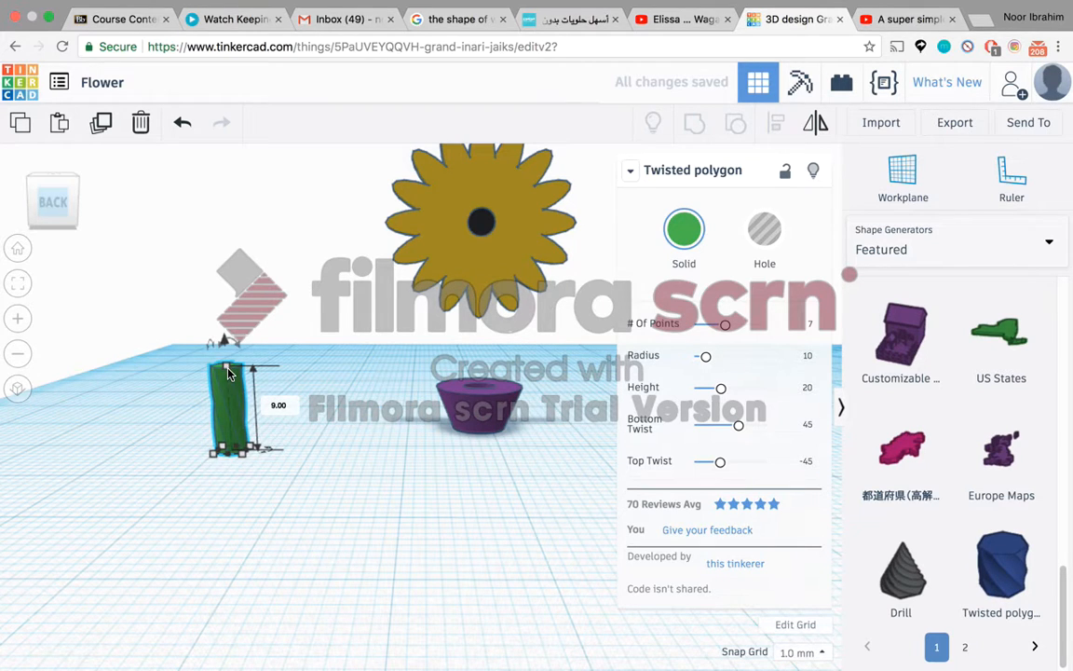
drag(229, 372, 227, 361)
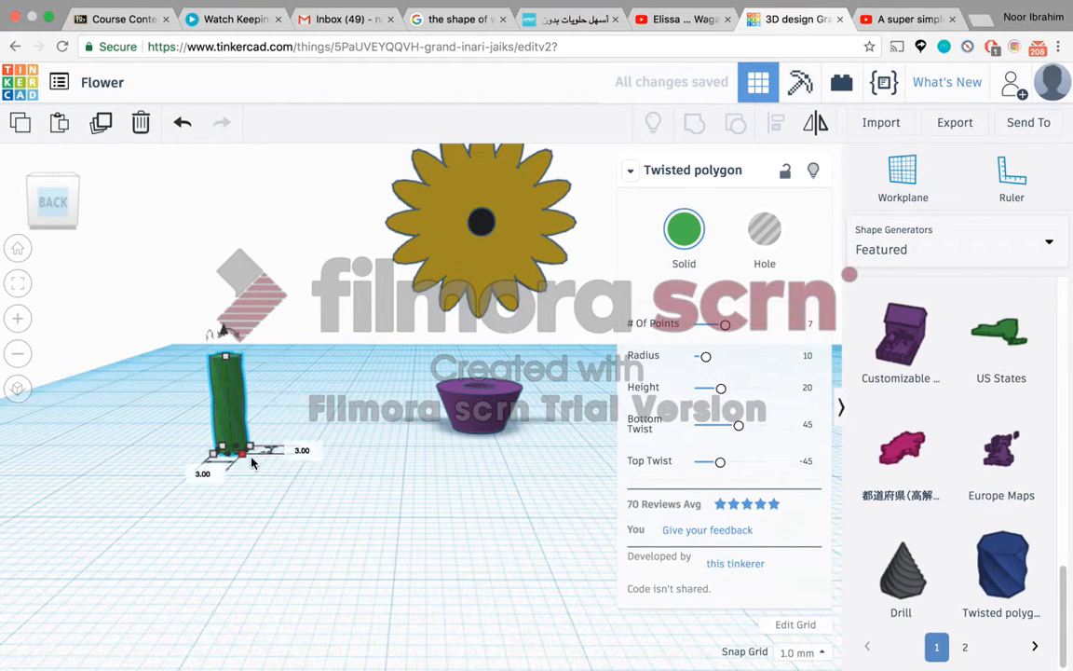
click(300, 448)
text(2)
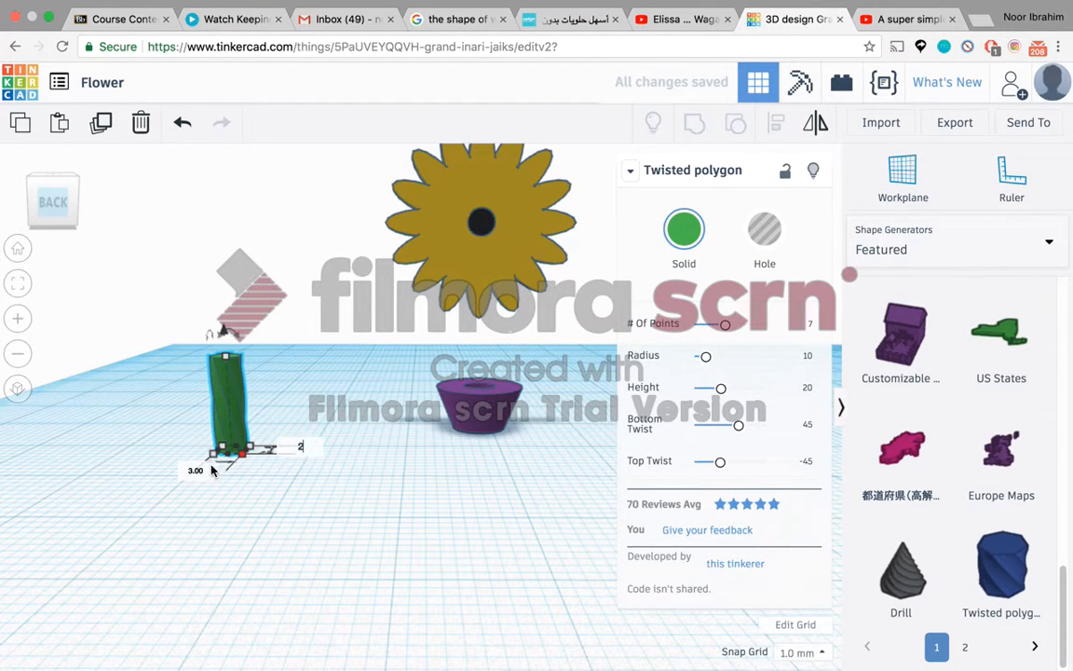
click(195, 469)
text(2)
key(Return)
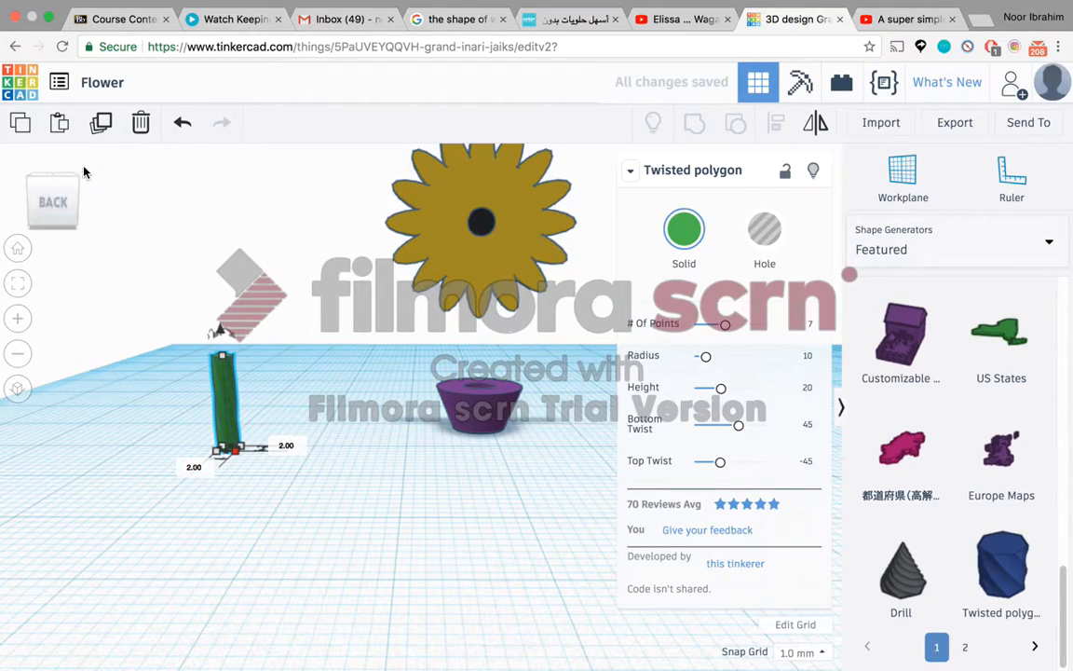
- Select the flower head, green stem and purple cone and align their centers in both horizontal directions so the stem stands in the cone
click(53, 182)
click(51, 213)
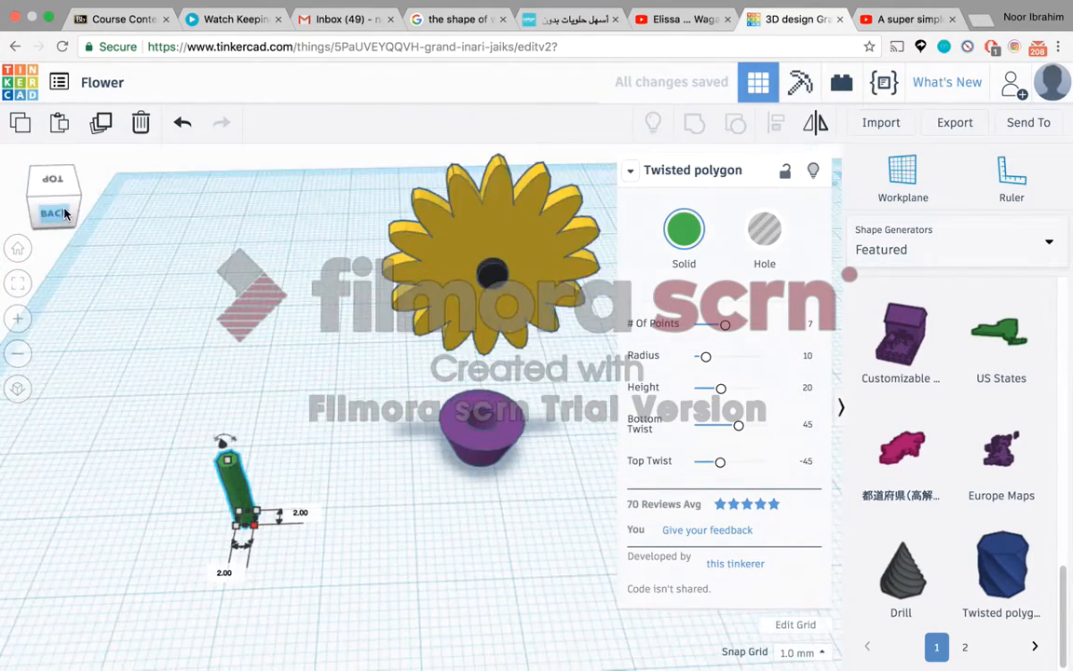
drag(39, 207, 39, 203)
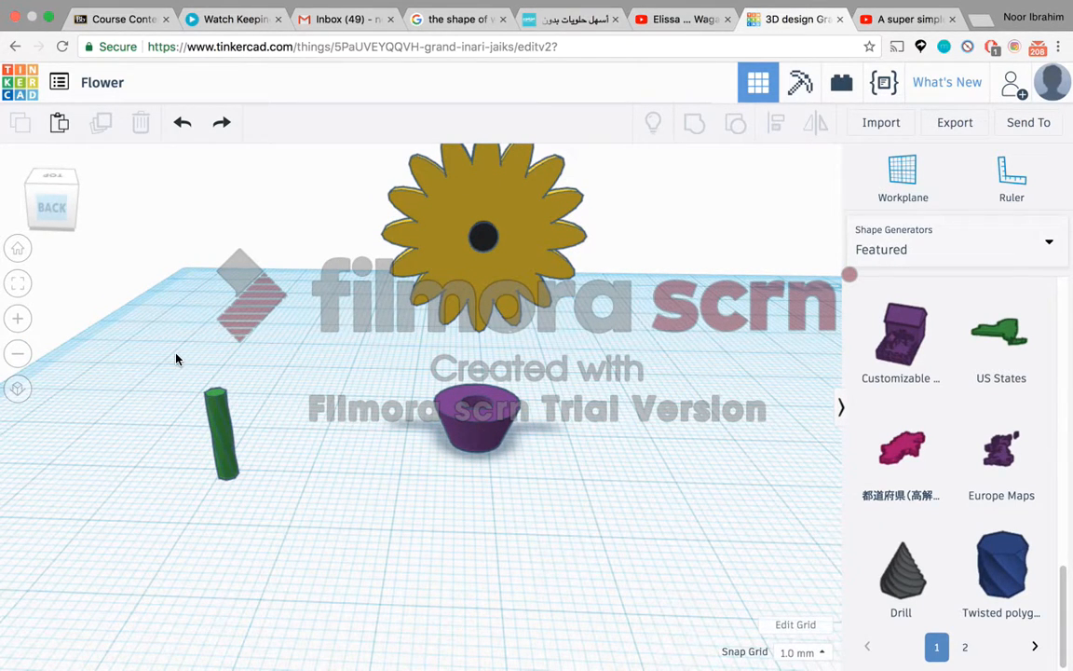
drag(130, 288, 552, 511)
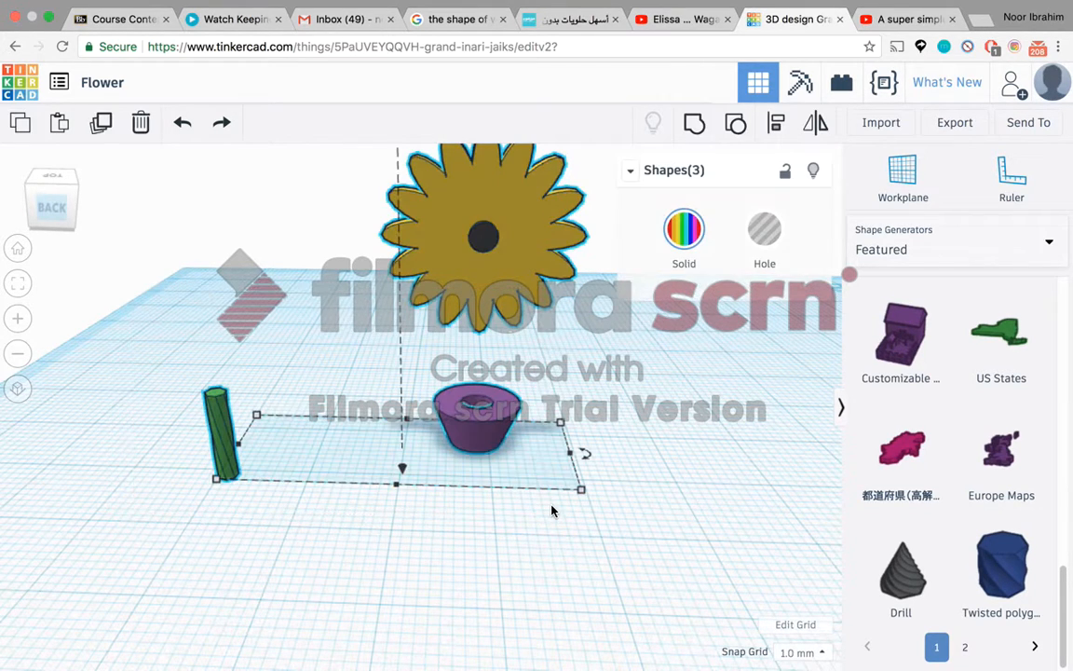
click(777, 125)
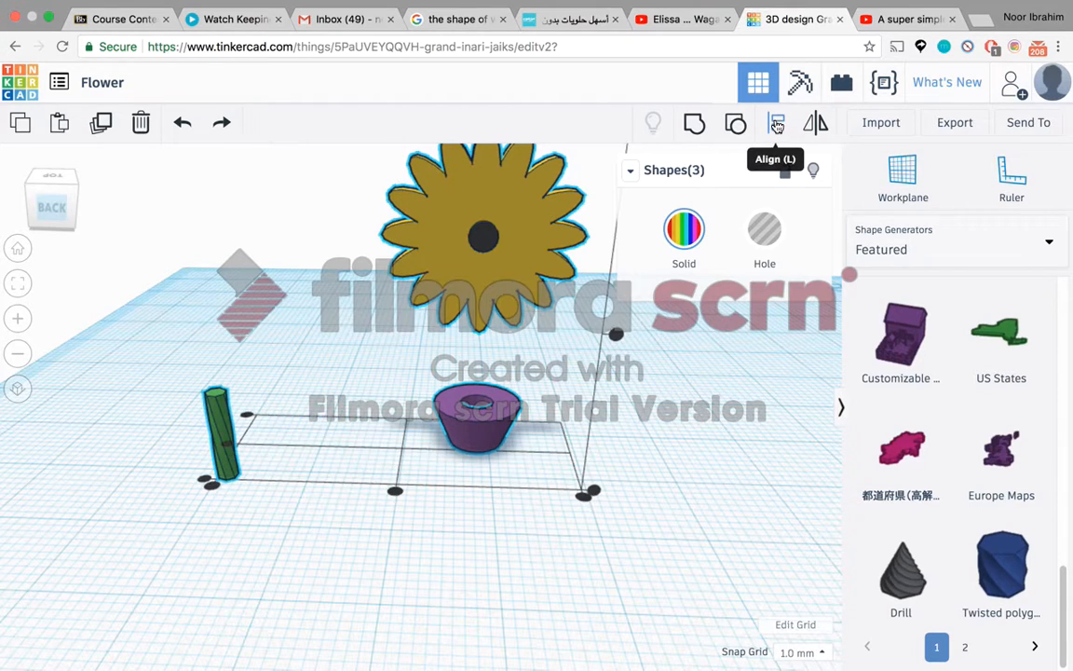
click(396, 492)
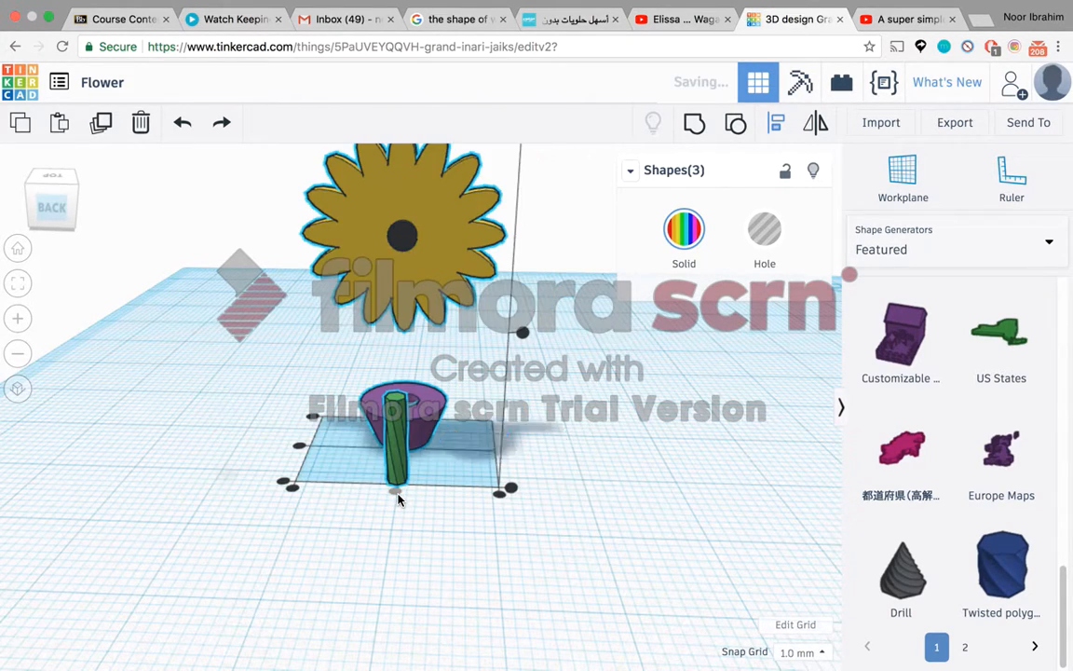
click(299, 447)
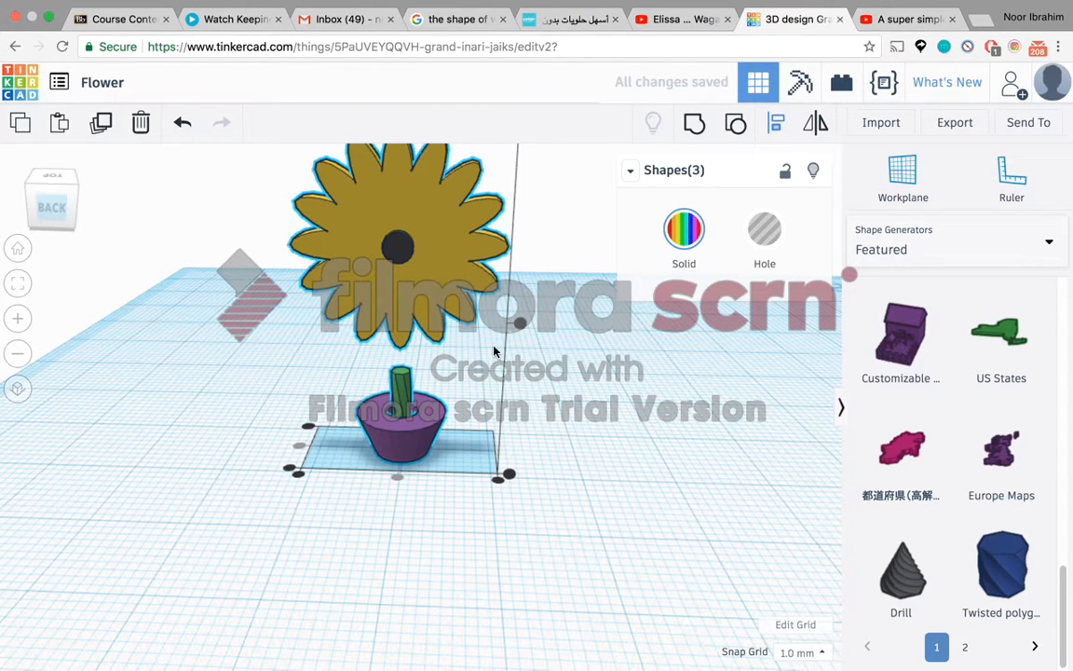
click(400, 225)
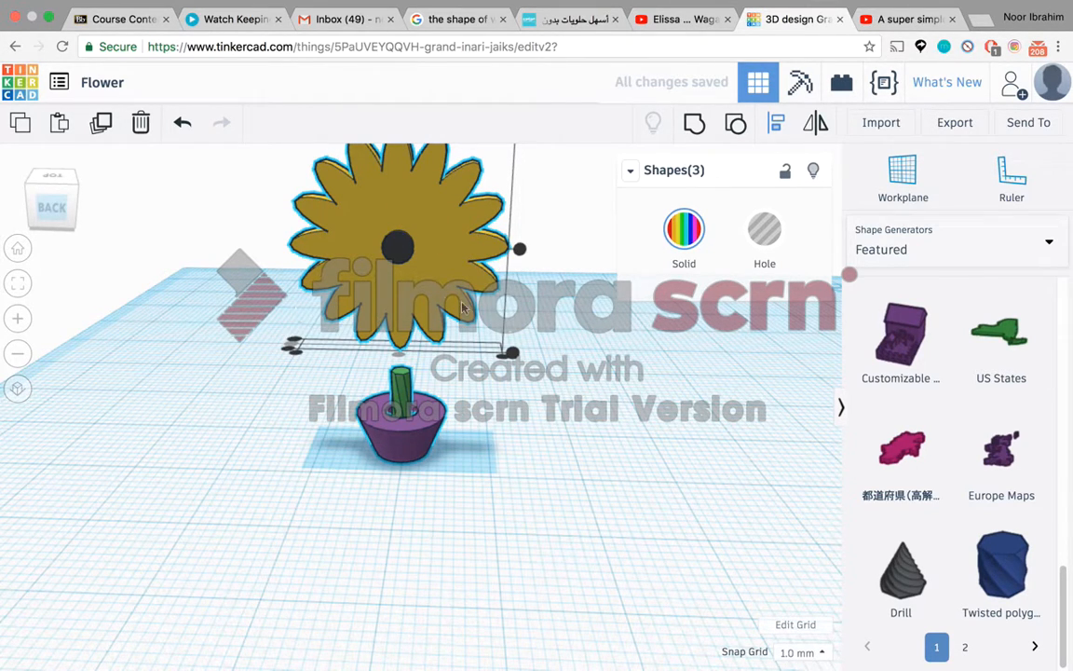
mouse_move(56, 203)
mouse_down()
mouse_move(57, 211)
mouse_move(62, 194)
mouse_move(59, 204)
mouse_up()
click(149, 359)
- Stretch the green stem upward to a height of 16 mm so it reaches the flower head
click(368, 241)
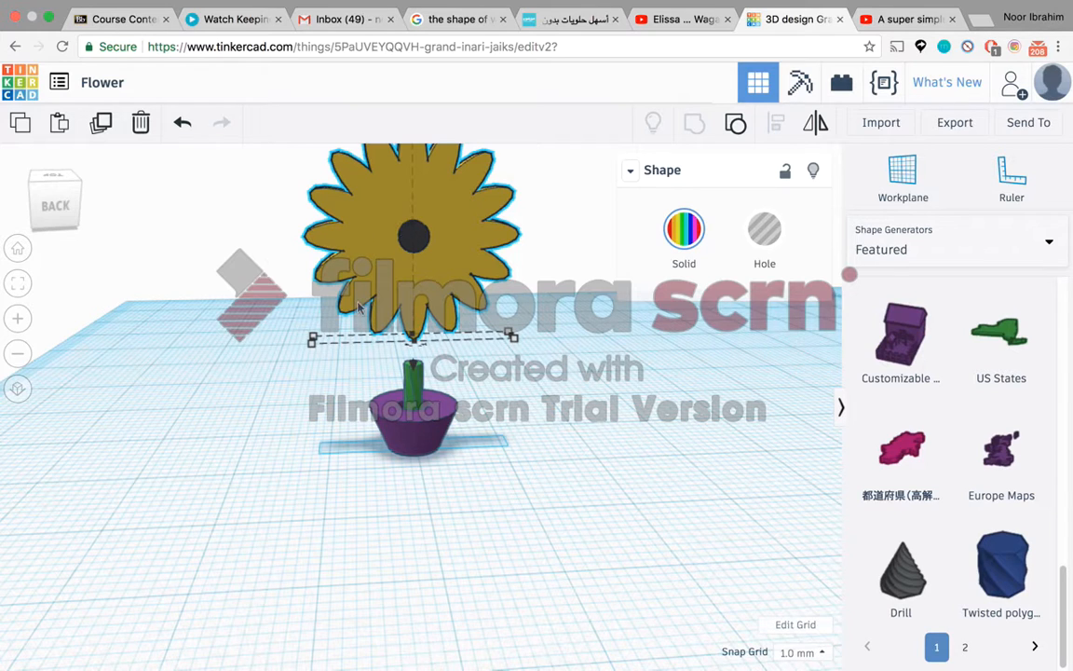
click(418, 389)
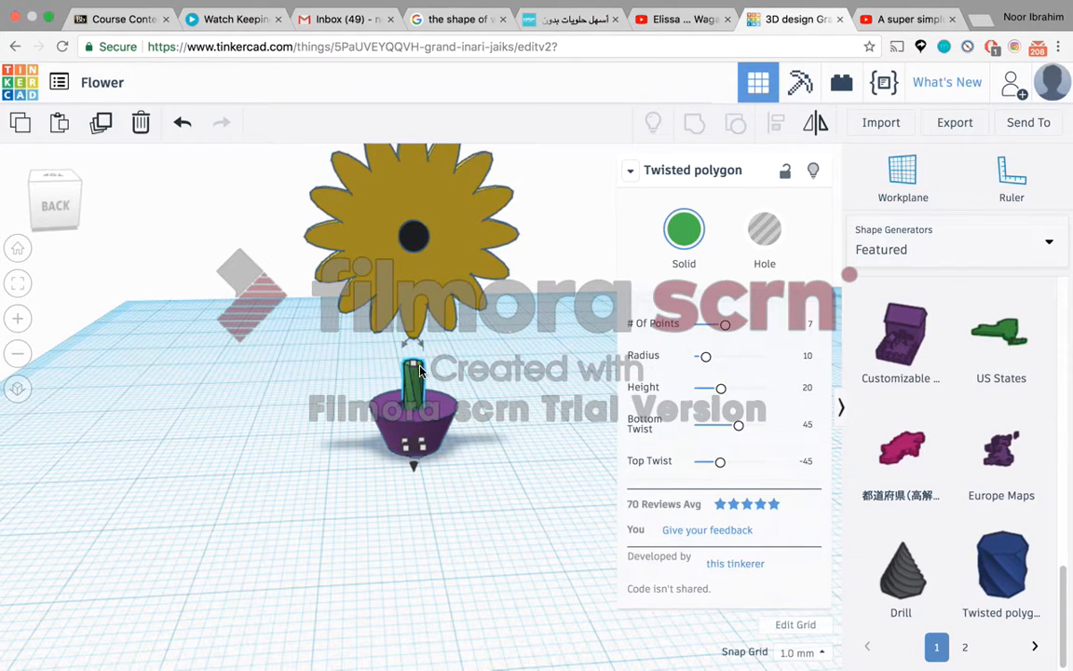
drag(414, 370, 414, 319)
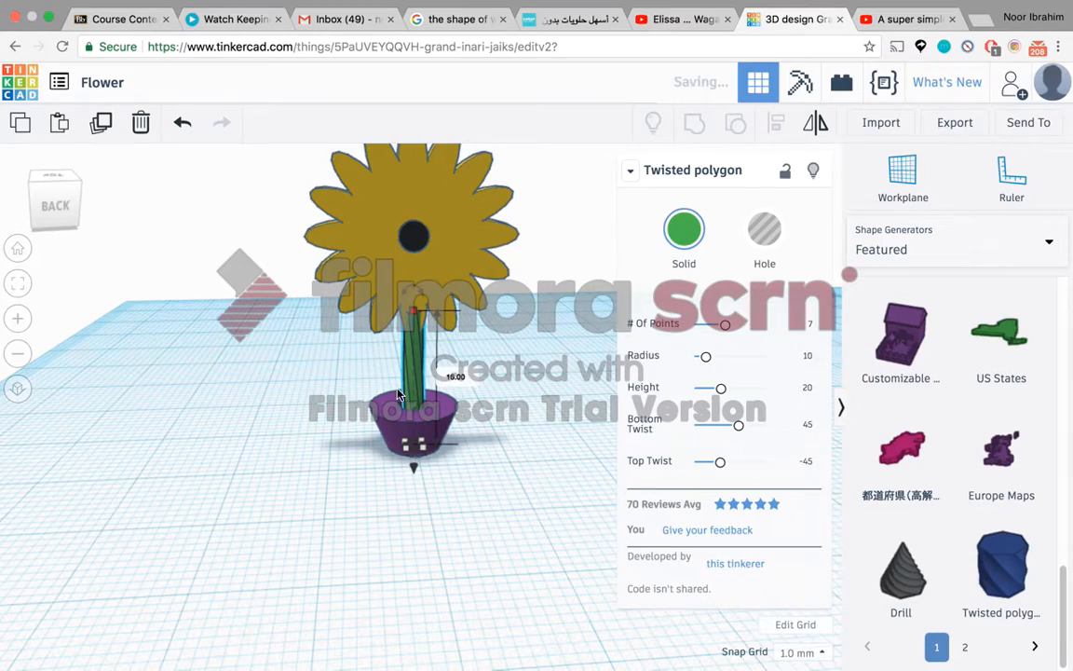
click(341, 416)
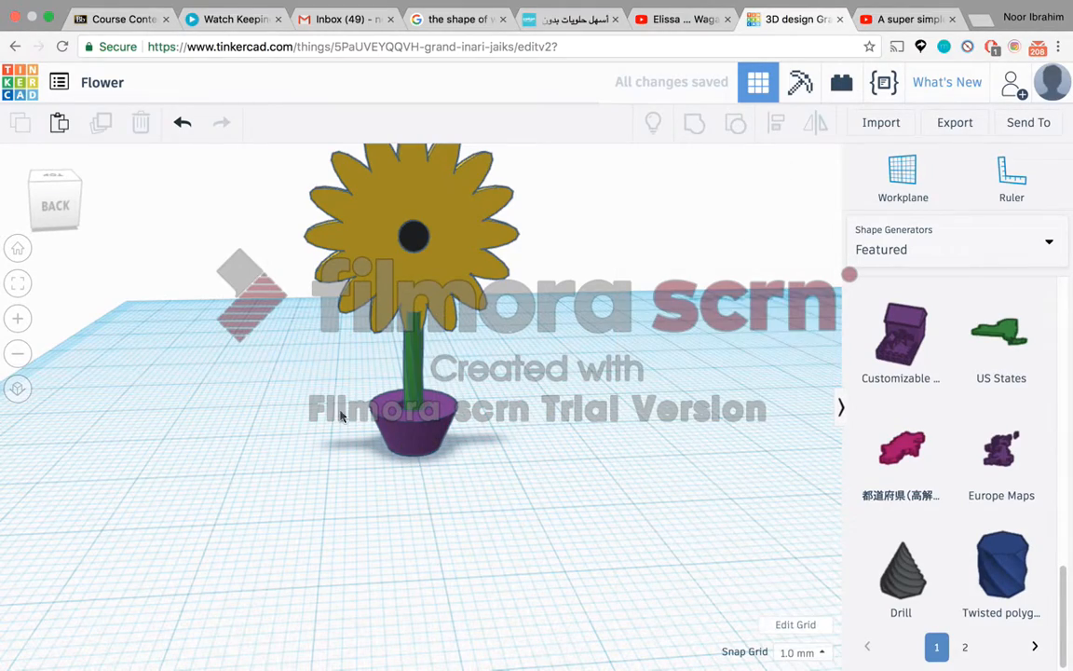
click(43, 176)
drag(75, 198, 45, 179)
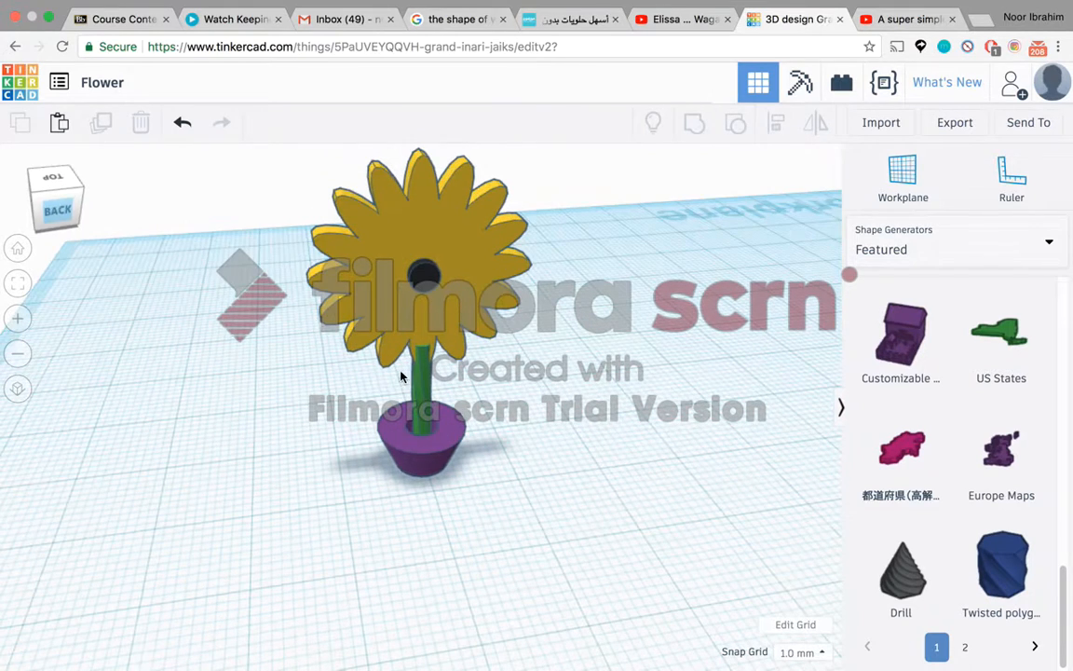
click(443, 324)
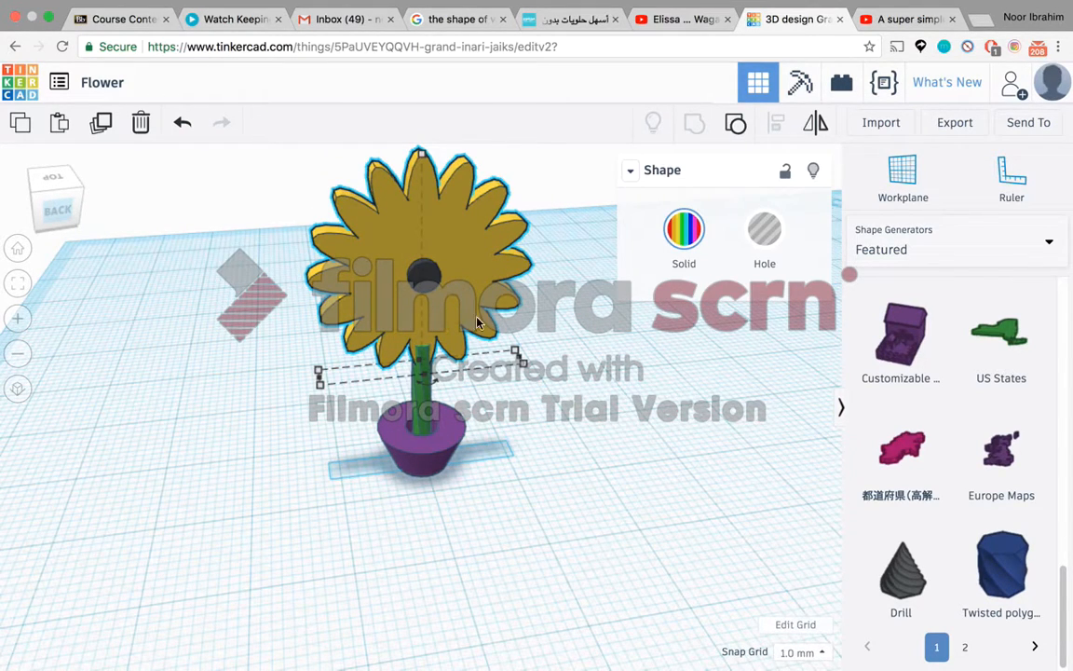
click(634, 176)
click(627, 176)
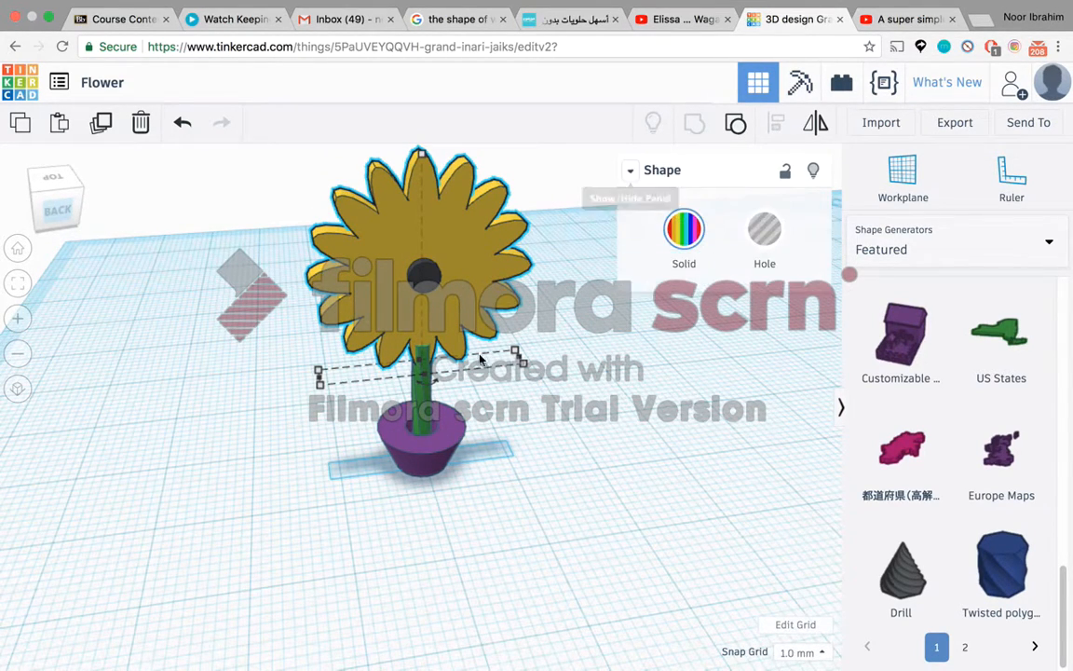
- Reduce the green stem's front-to-back thickness to 1 mm
click(415, 409)
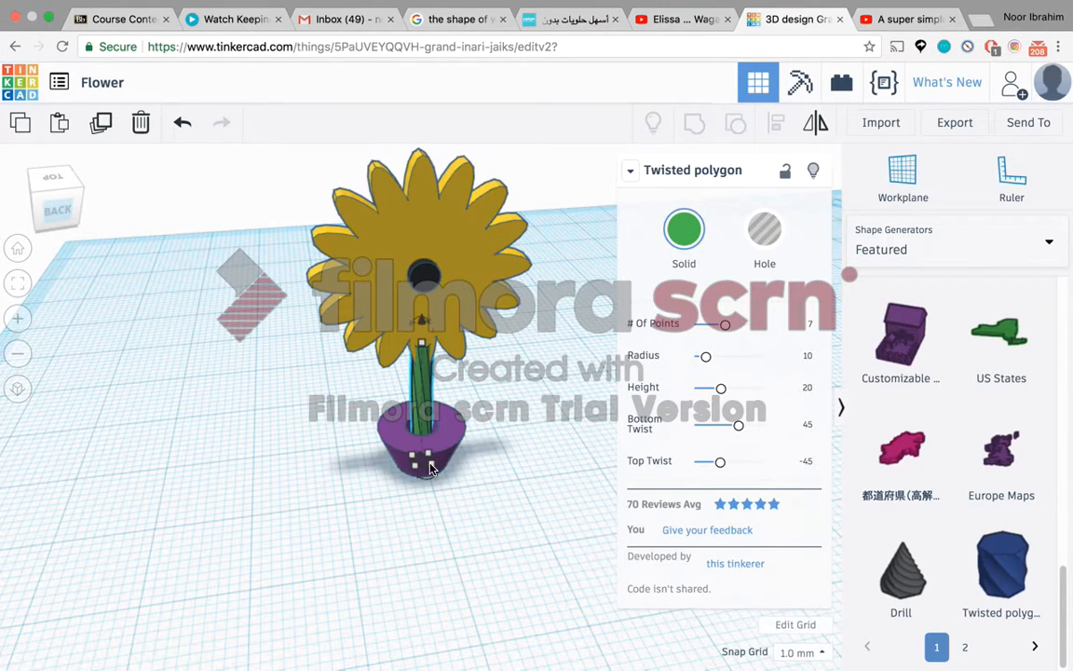
click(470, 450)
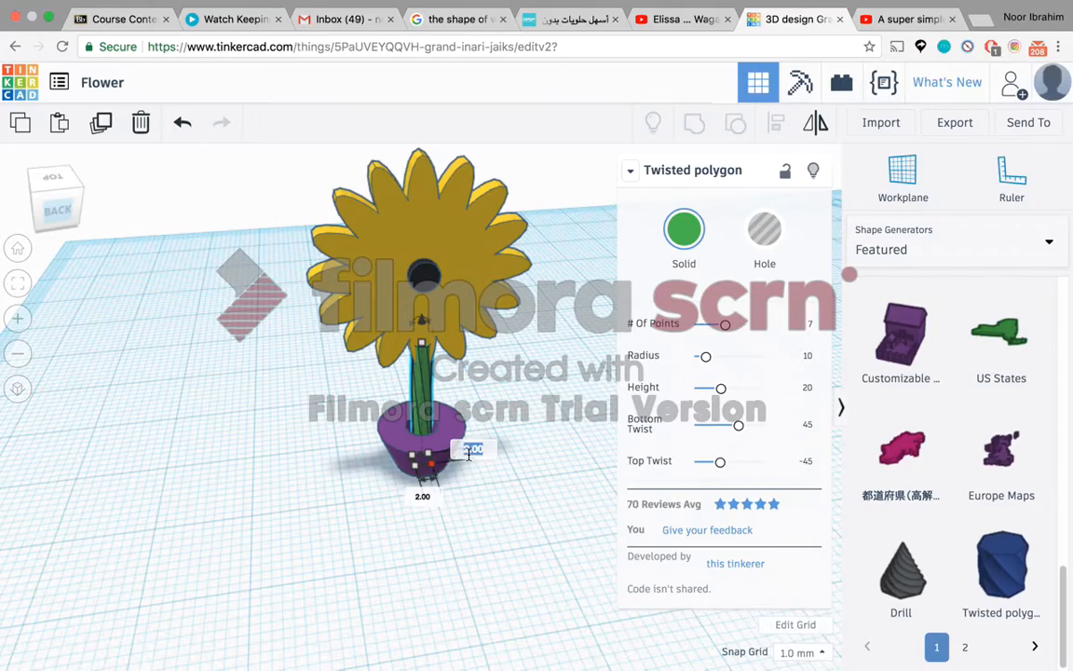
text(1)
key(Return)
click(145, 325)
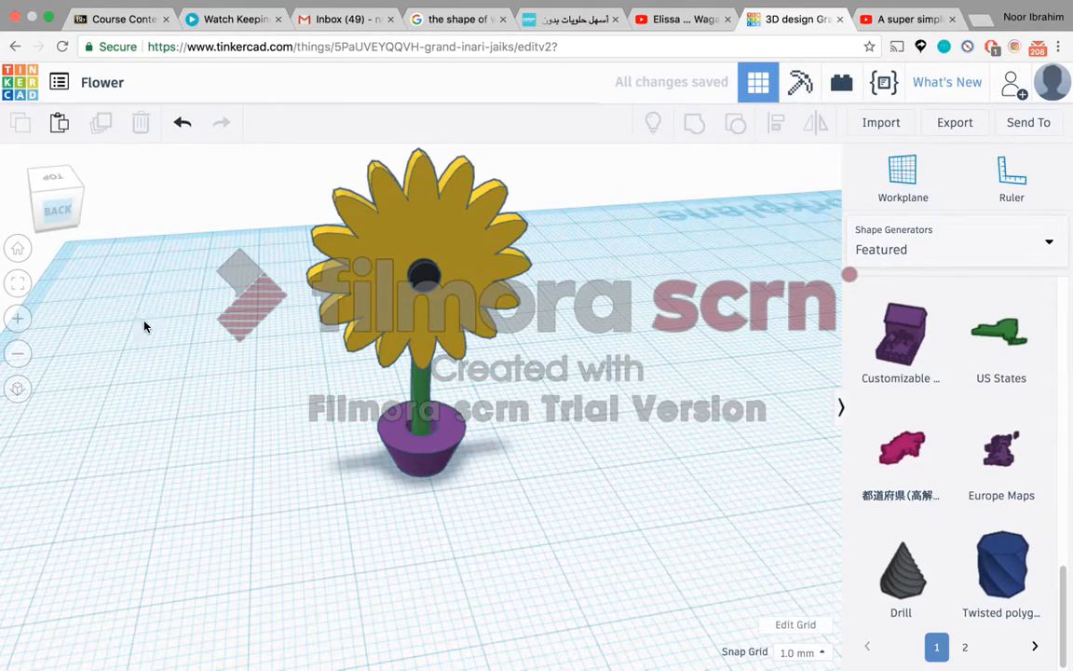
- Examine the potted flower from the side and back, including a zoomed-out view with the shape library hidden
click(43, 196)
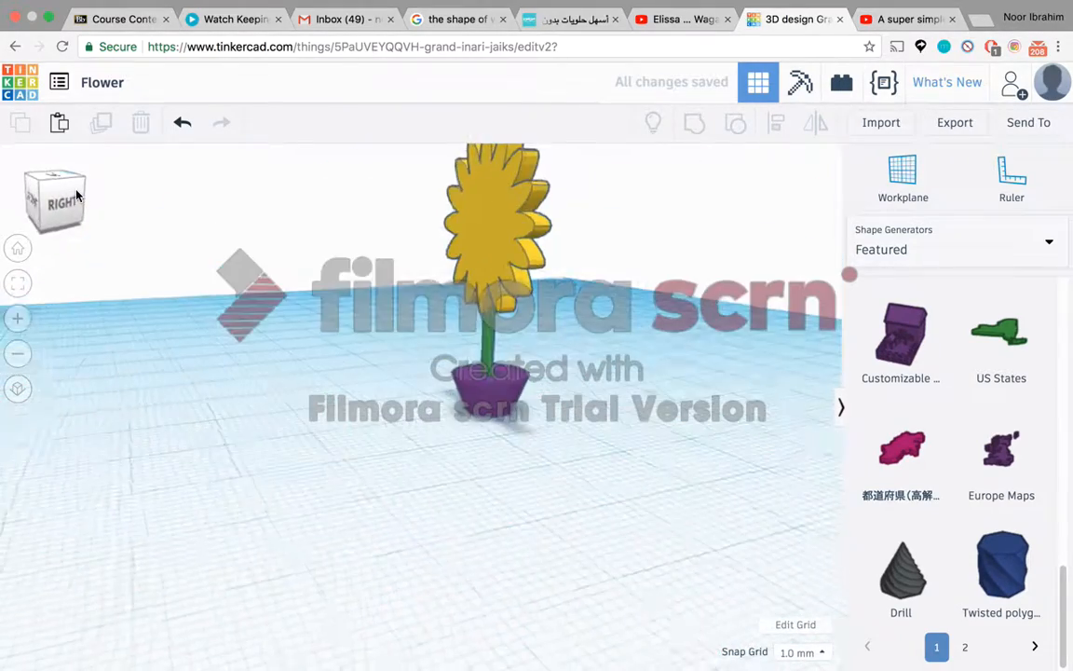
click(42, 196)
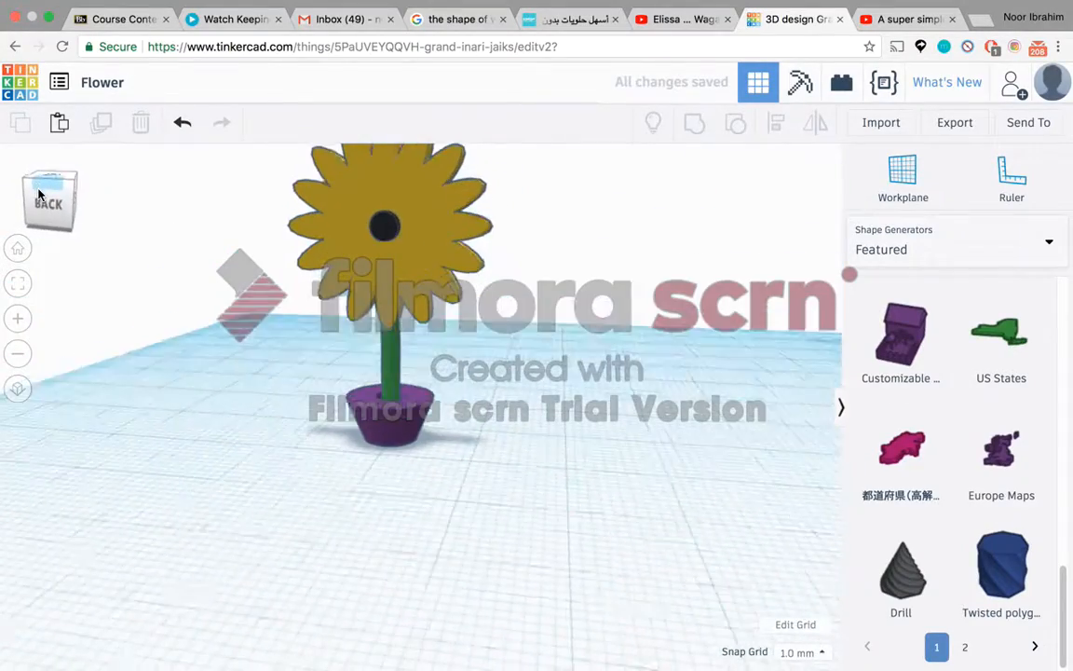
click(41, 193)
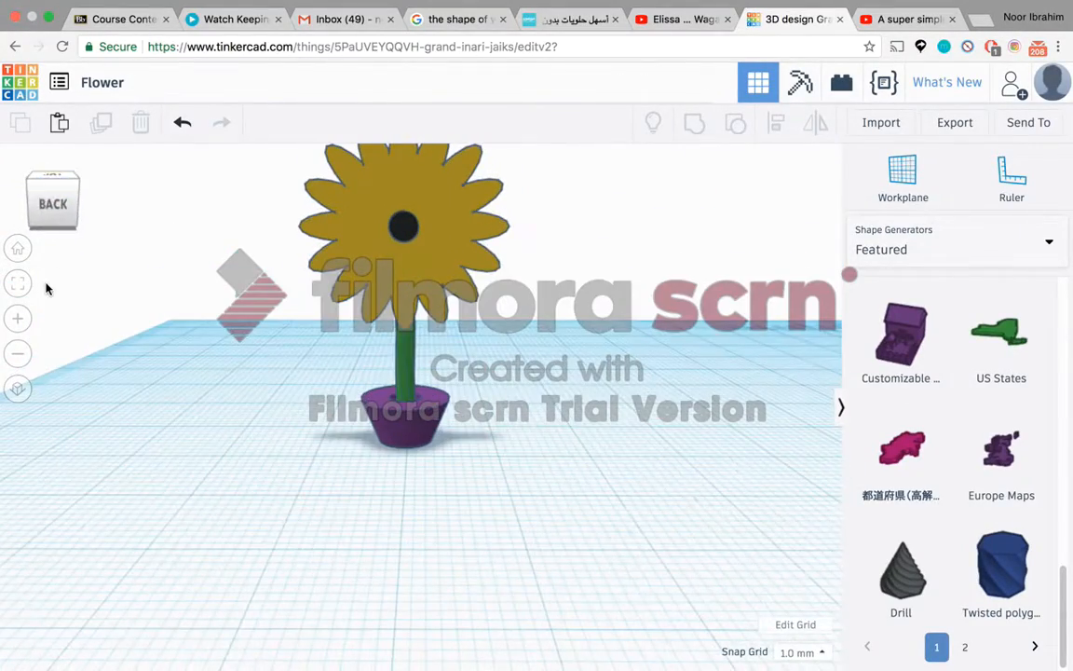
click(19, 358)
click(19, 358)
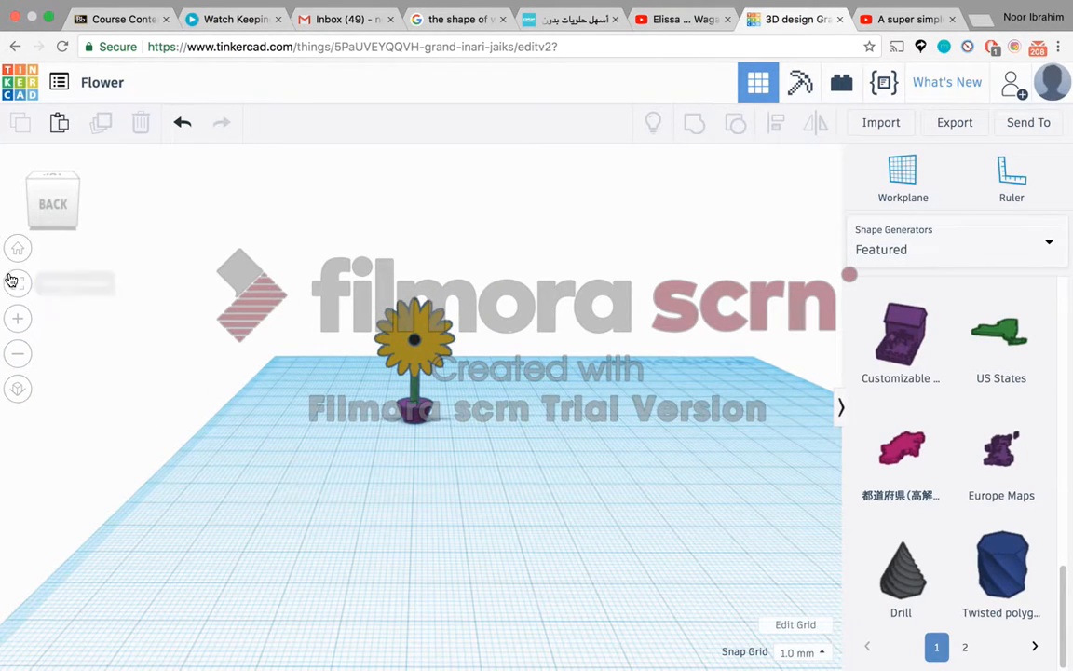
drag(44, 209, 154, 215)
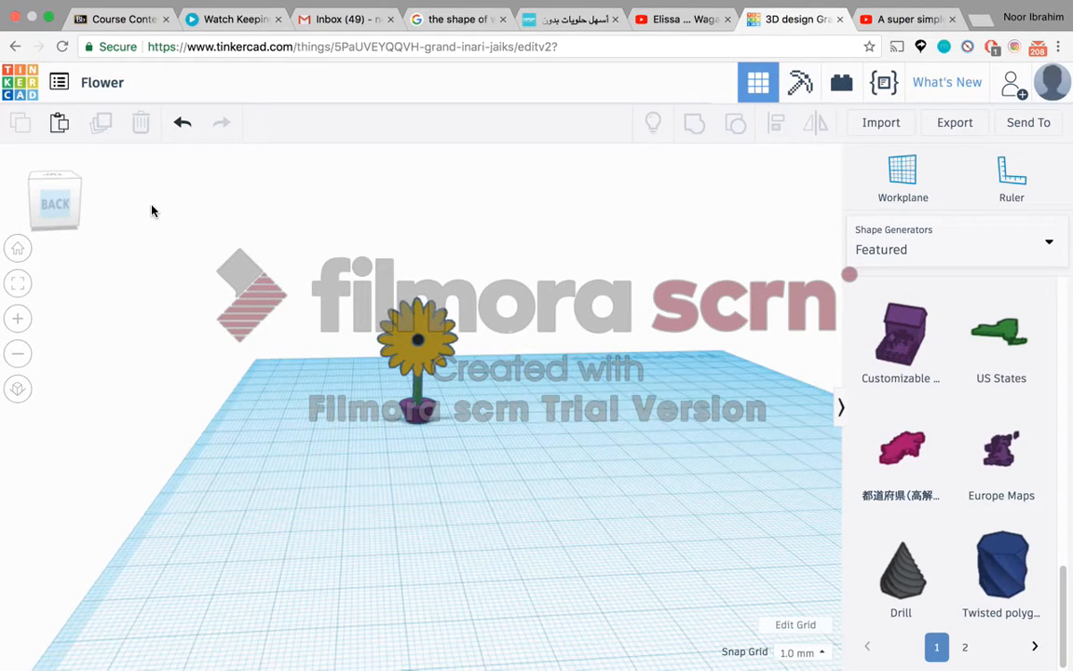
click(841, 414)
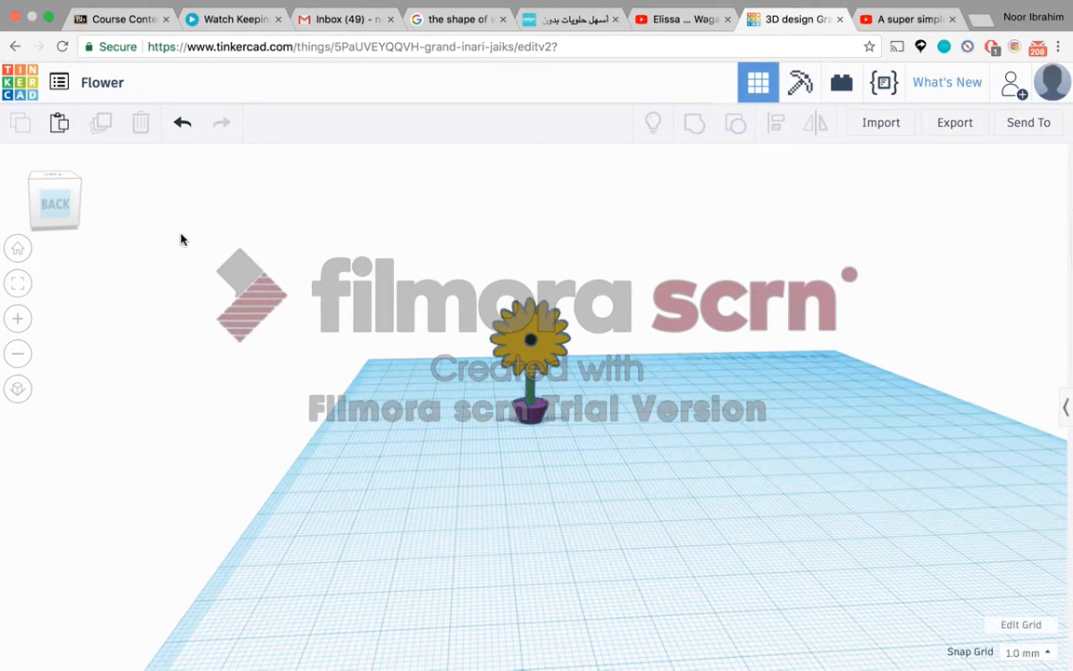